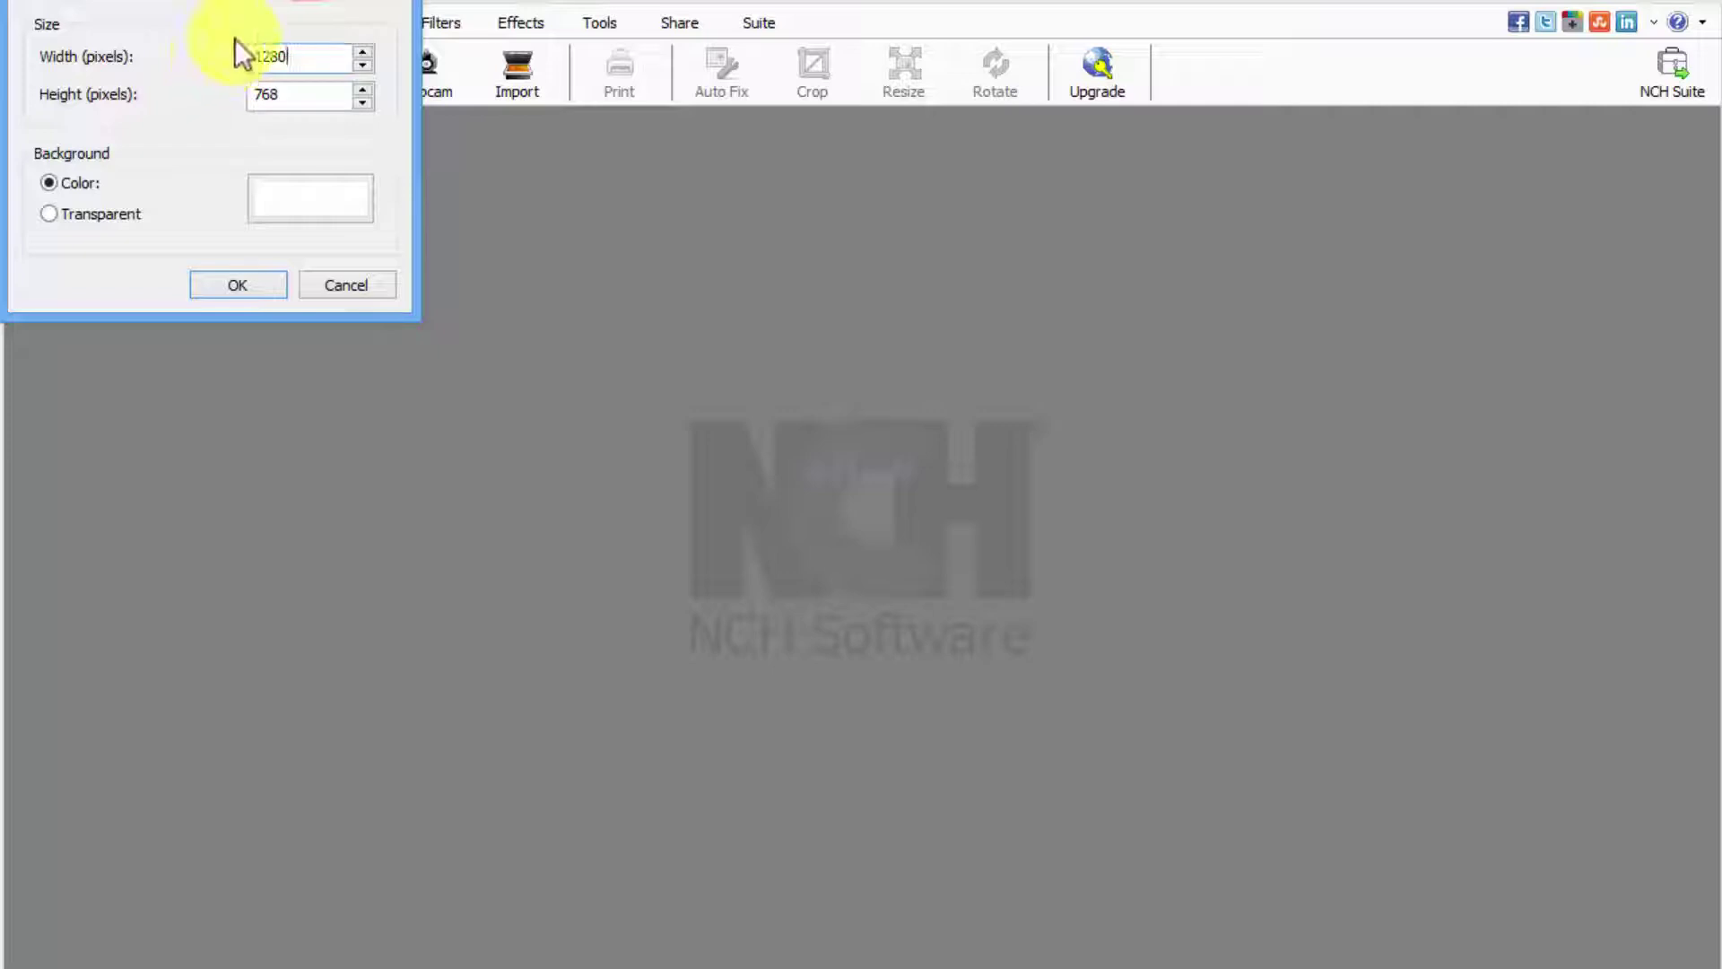
- Create a new 1280 × 720 pixel image with a custom grey background of RGB 145, 145, 145
double_click(285, 89)
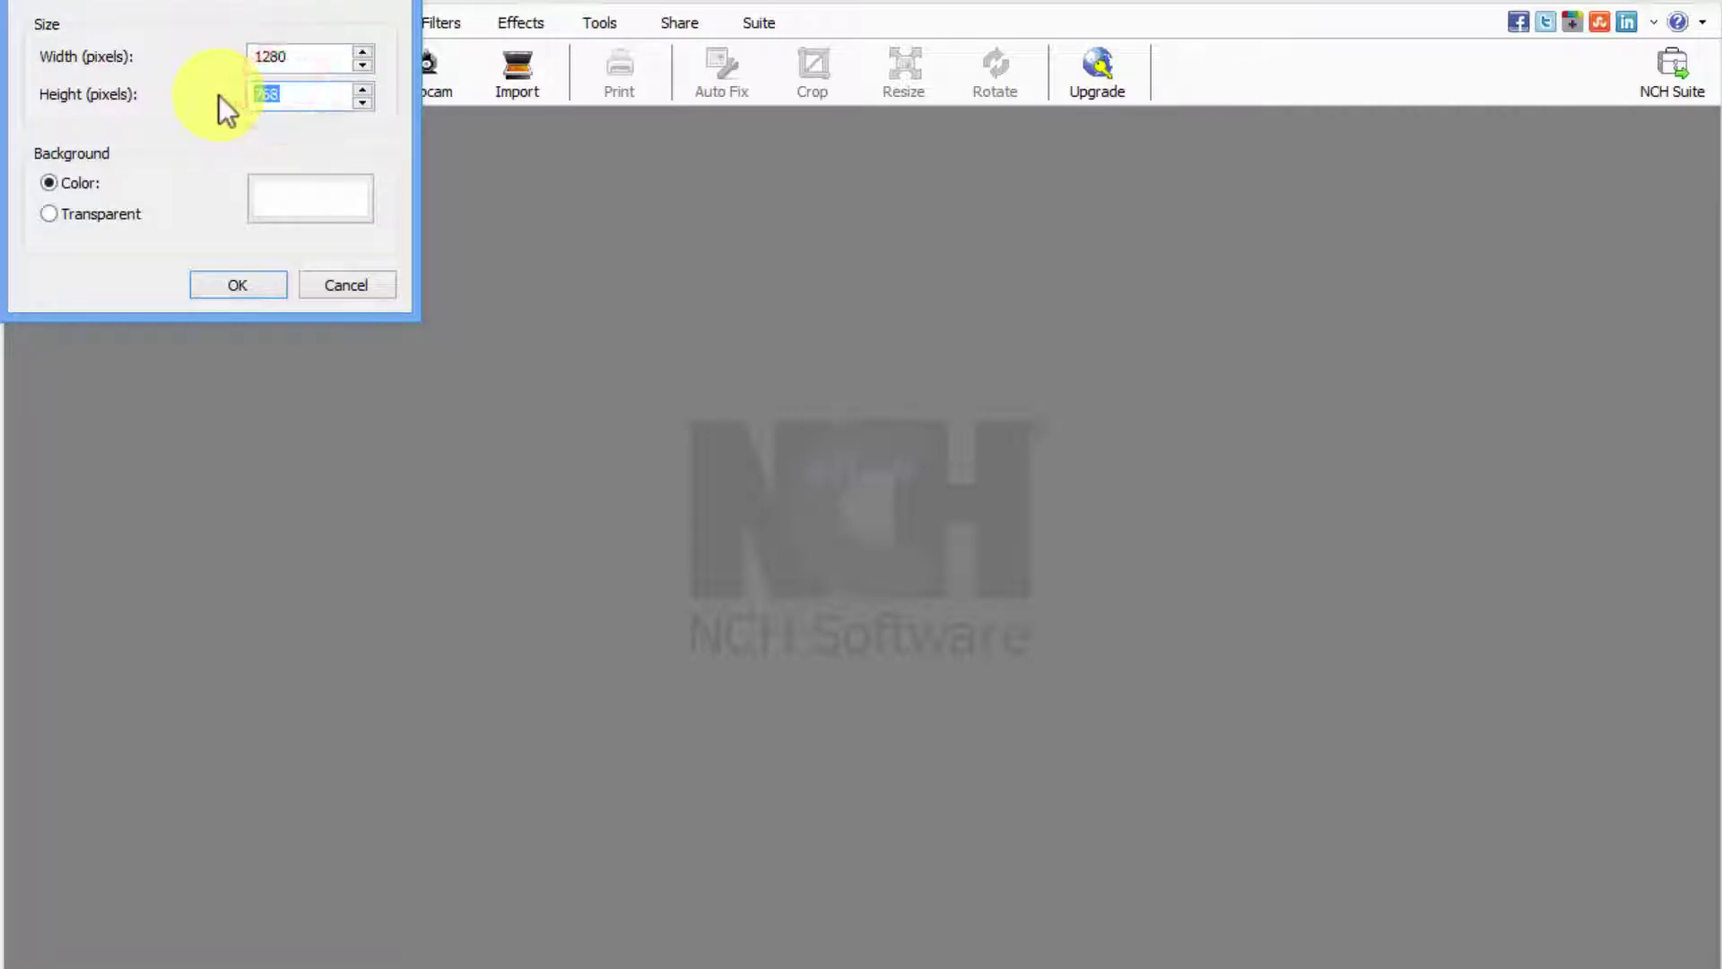
text(720)
click(287, 213)
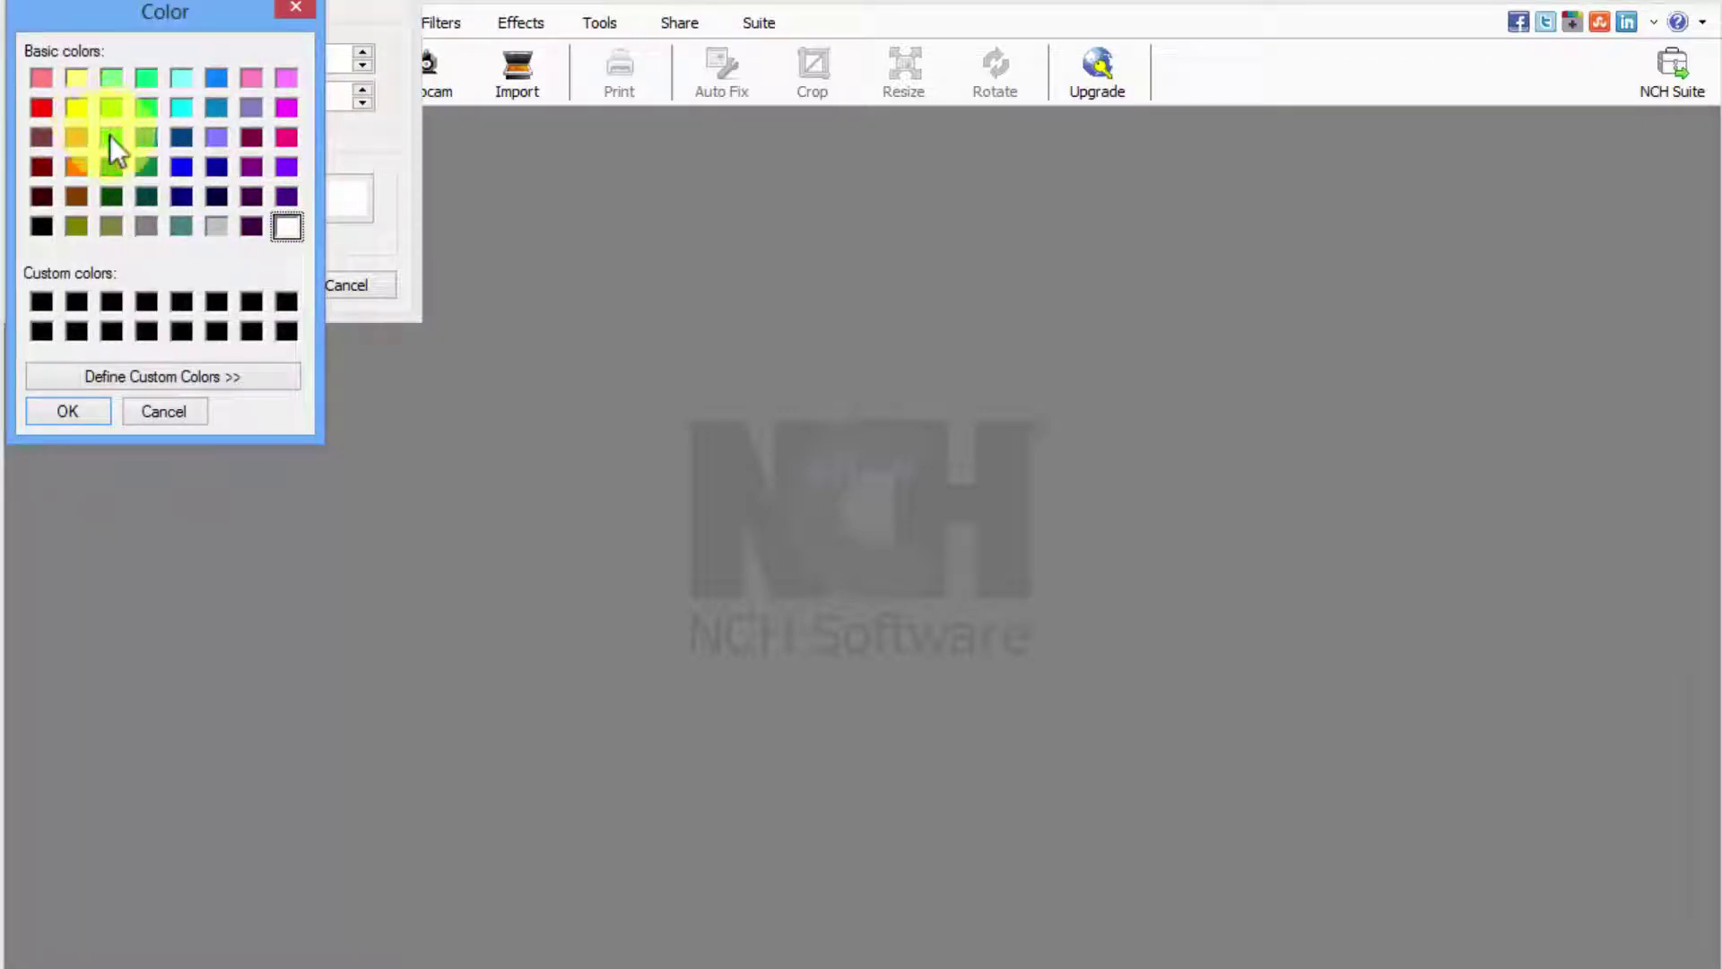
click(217, 226)
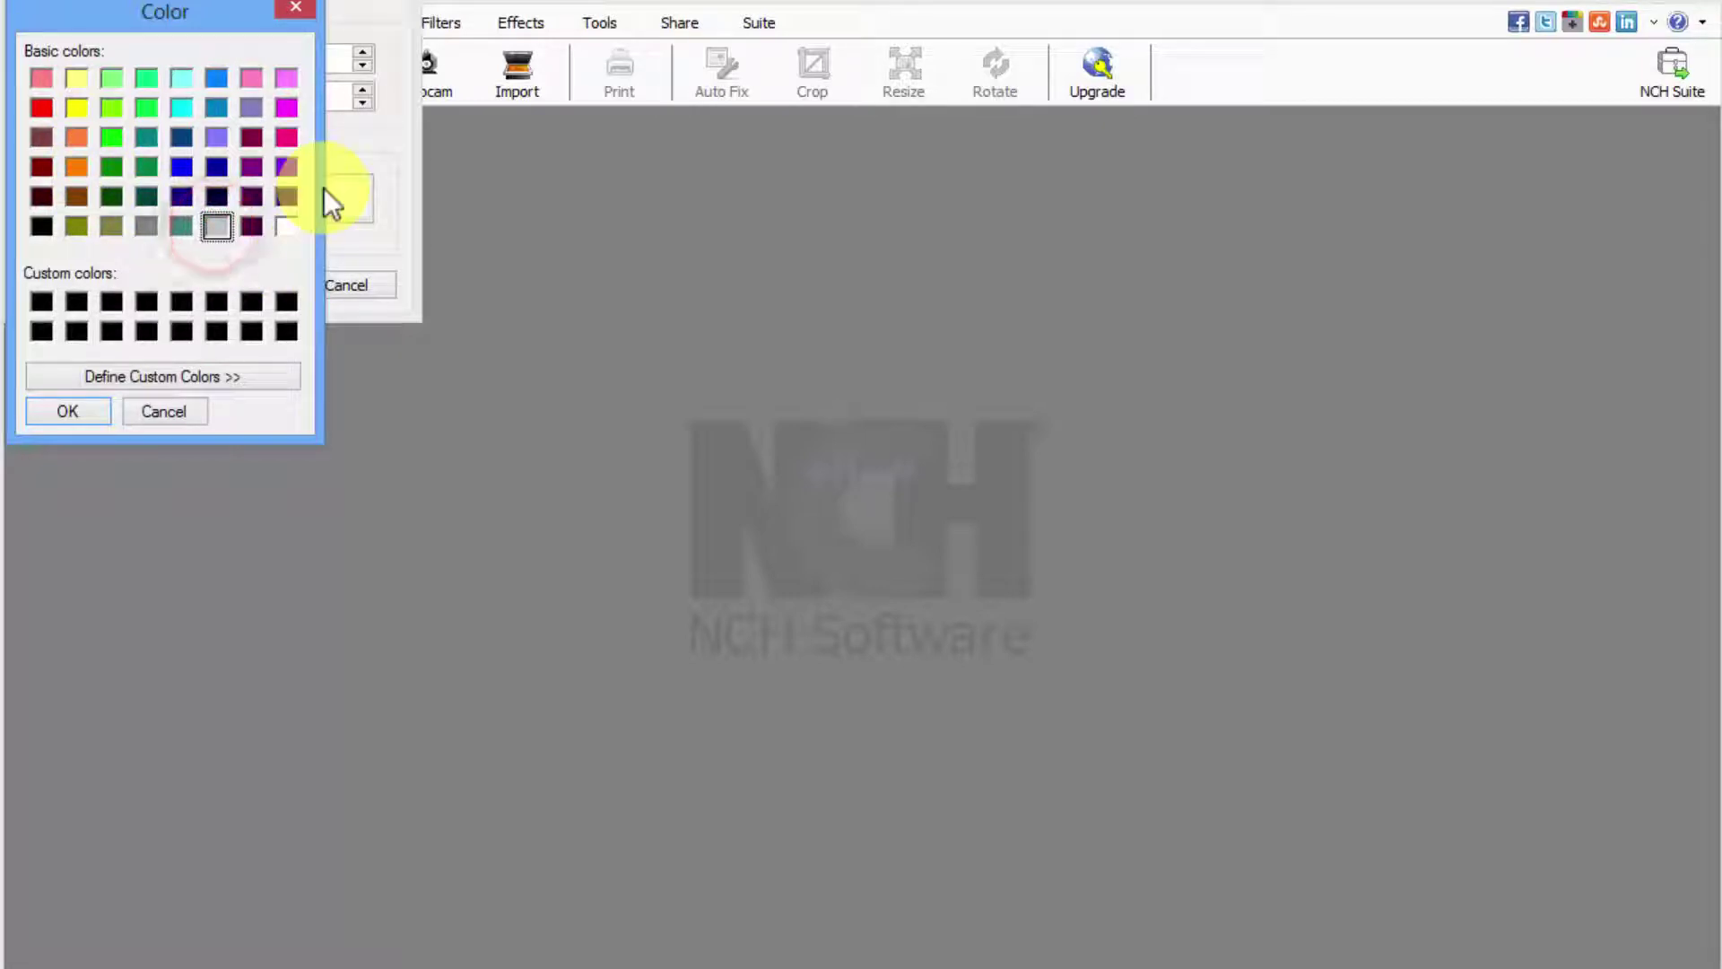
click(252, 377)
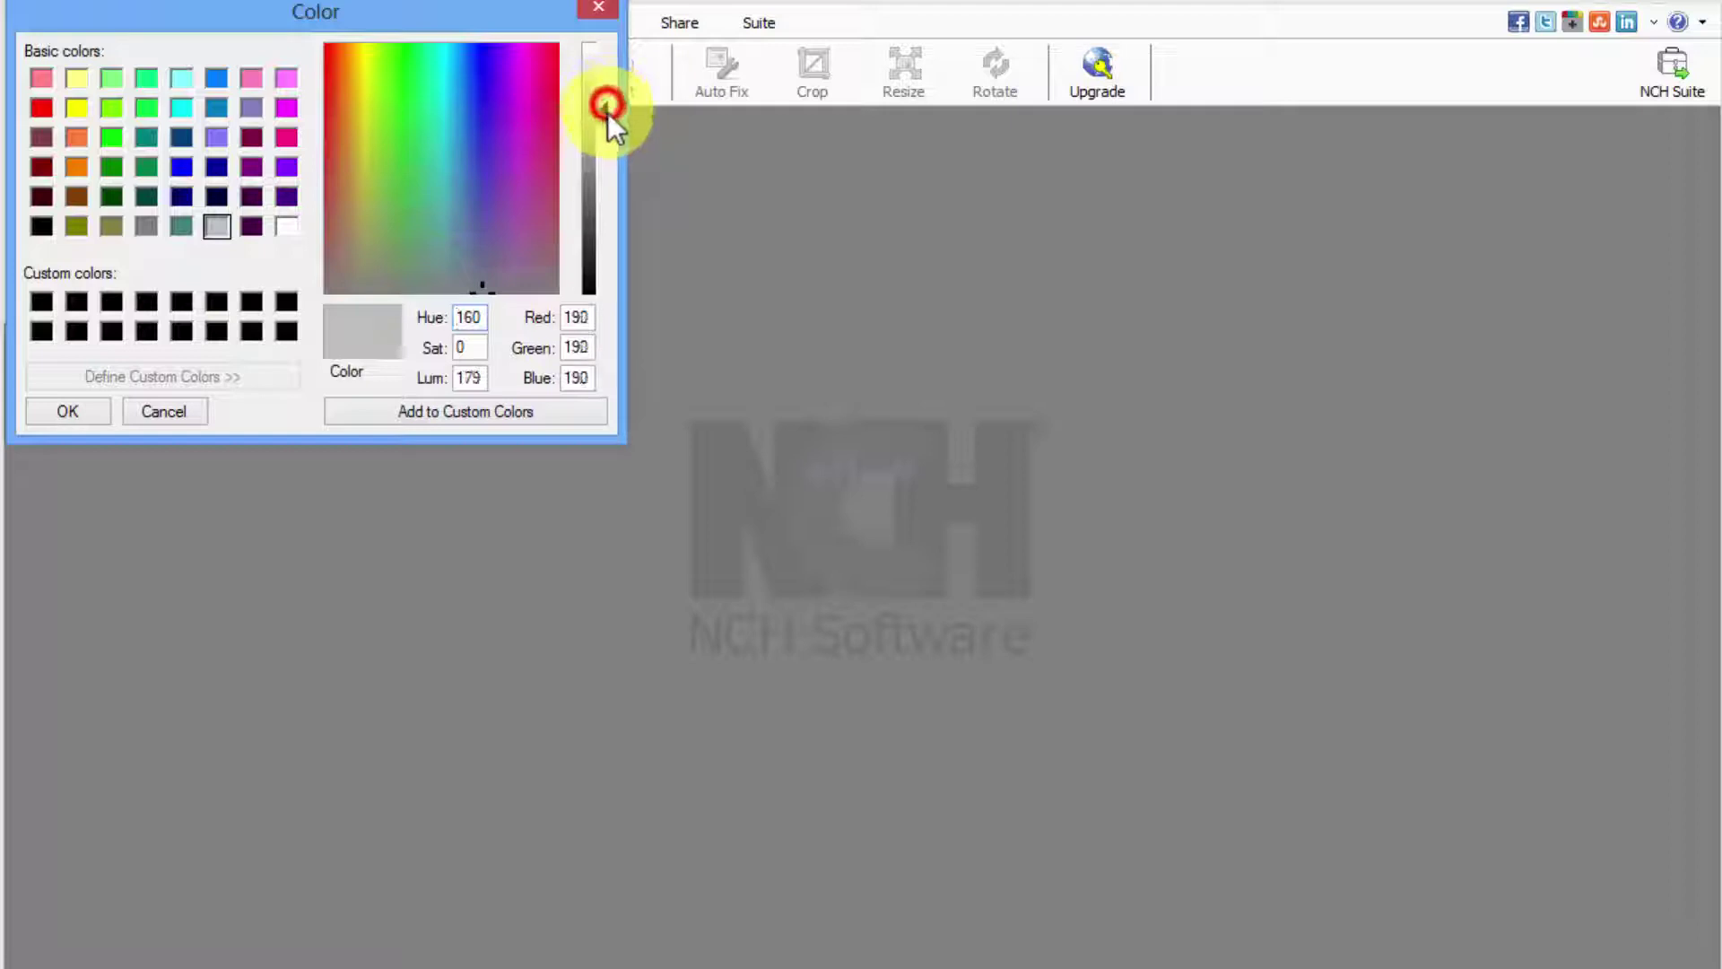
drag(606, 111, 599, 153)
click(477, 417)
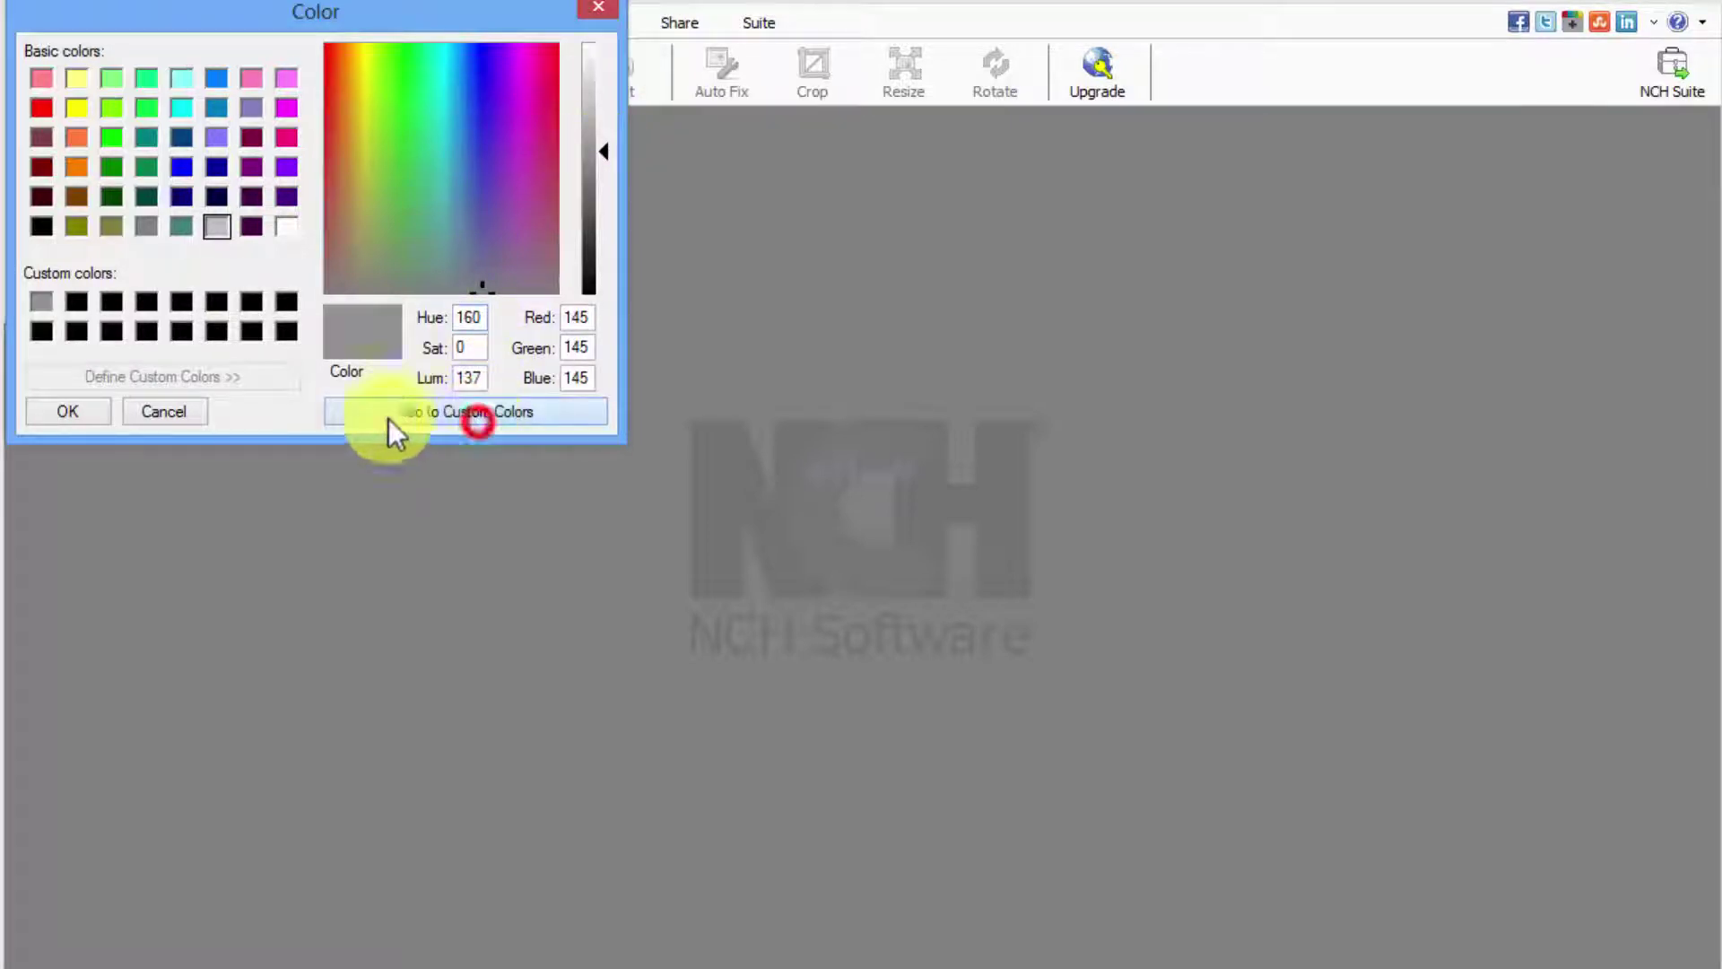
click(67, 411)
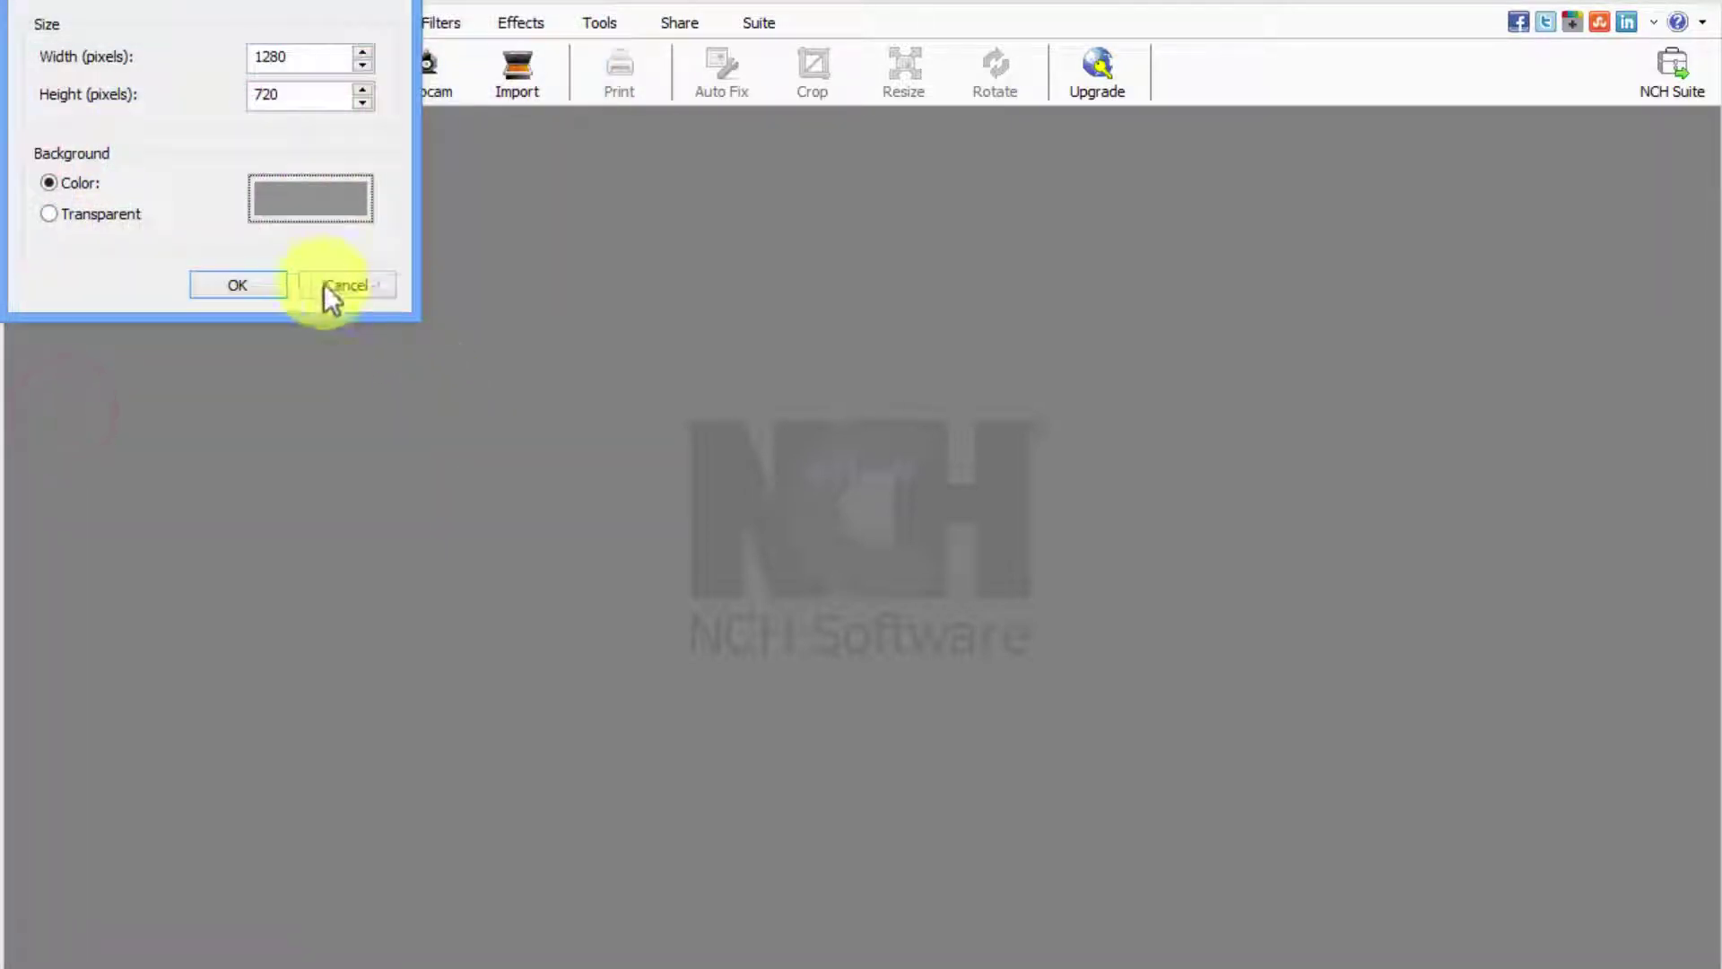
click(262, 292)
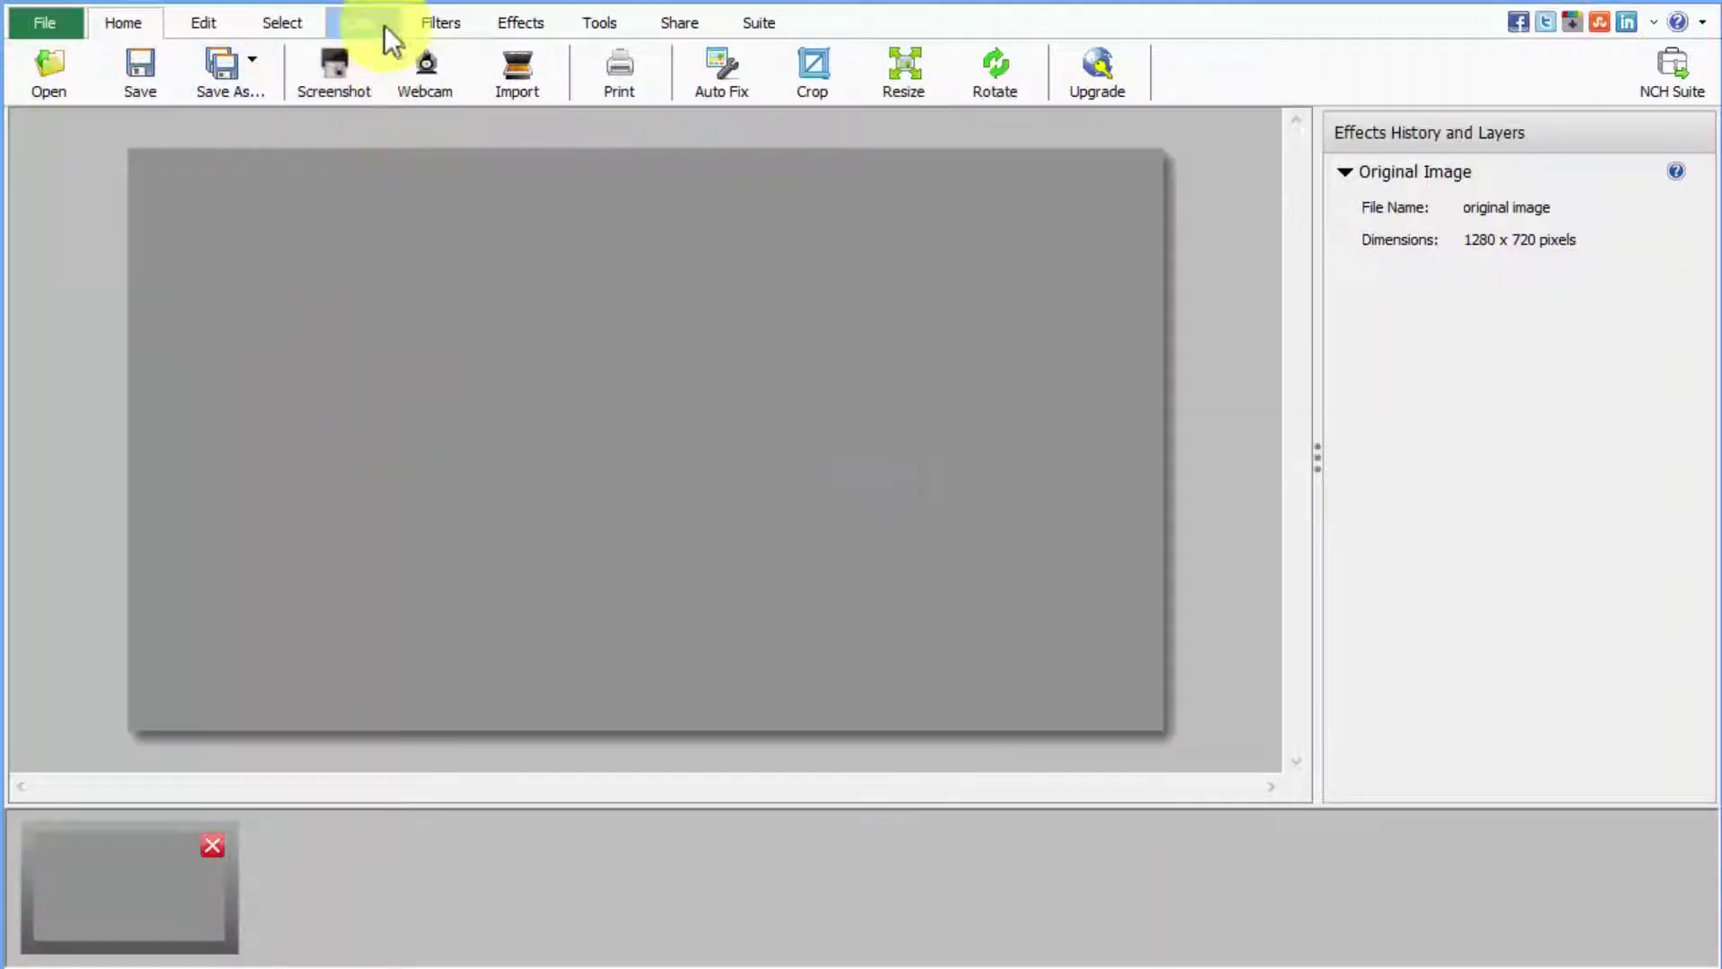
- Overlay the PNG image 12345, containing the "Problem SOLVED" caption, on the grey canvas
click(592, 24)
click(316, 68)
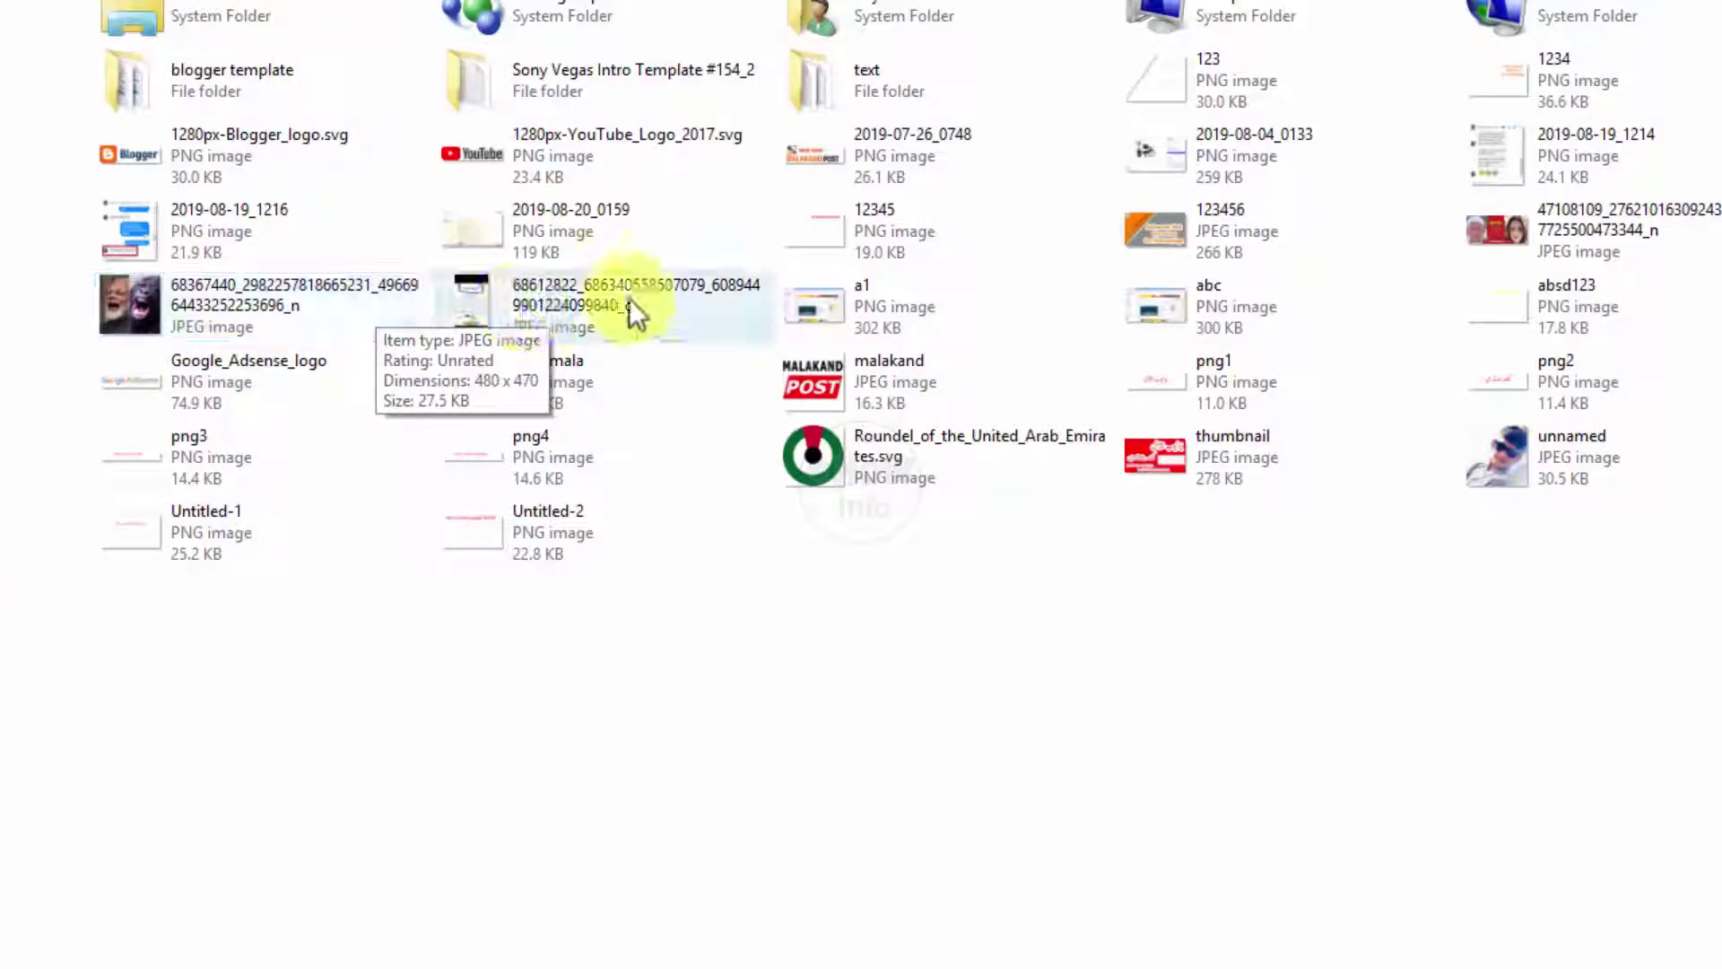
click(1174, 372)
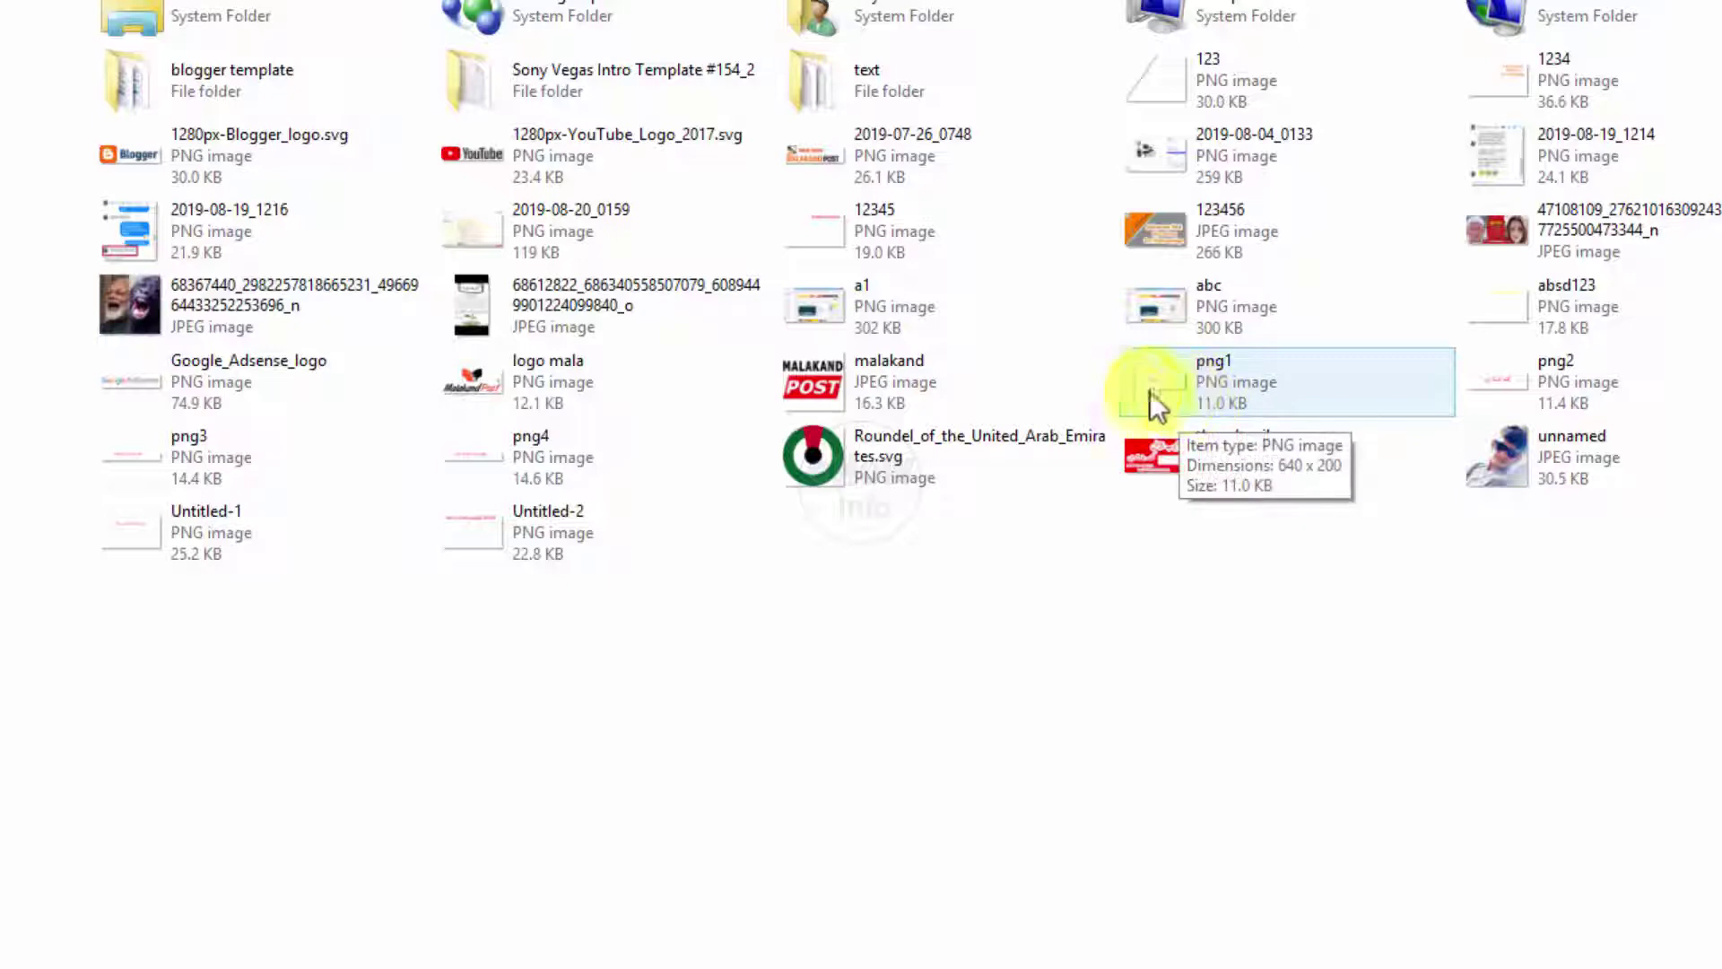
click(929, 363)
click(915, 327)
click(895, 240)
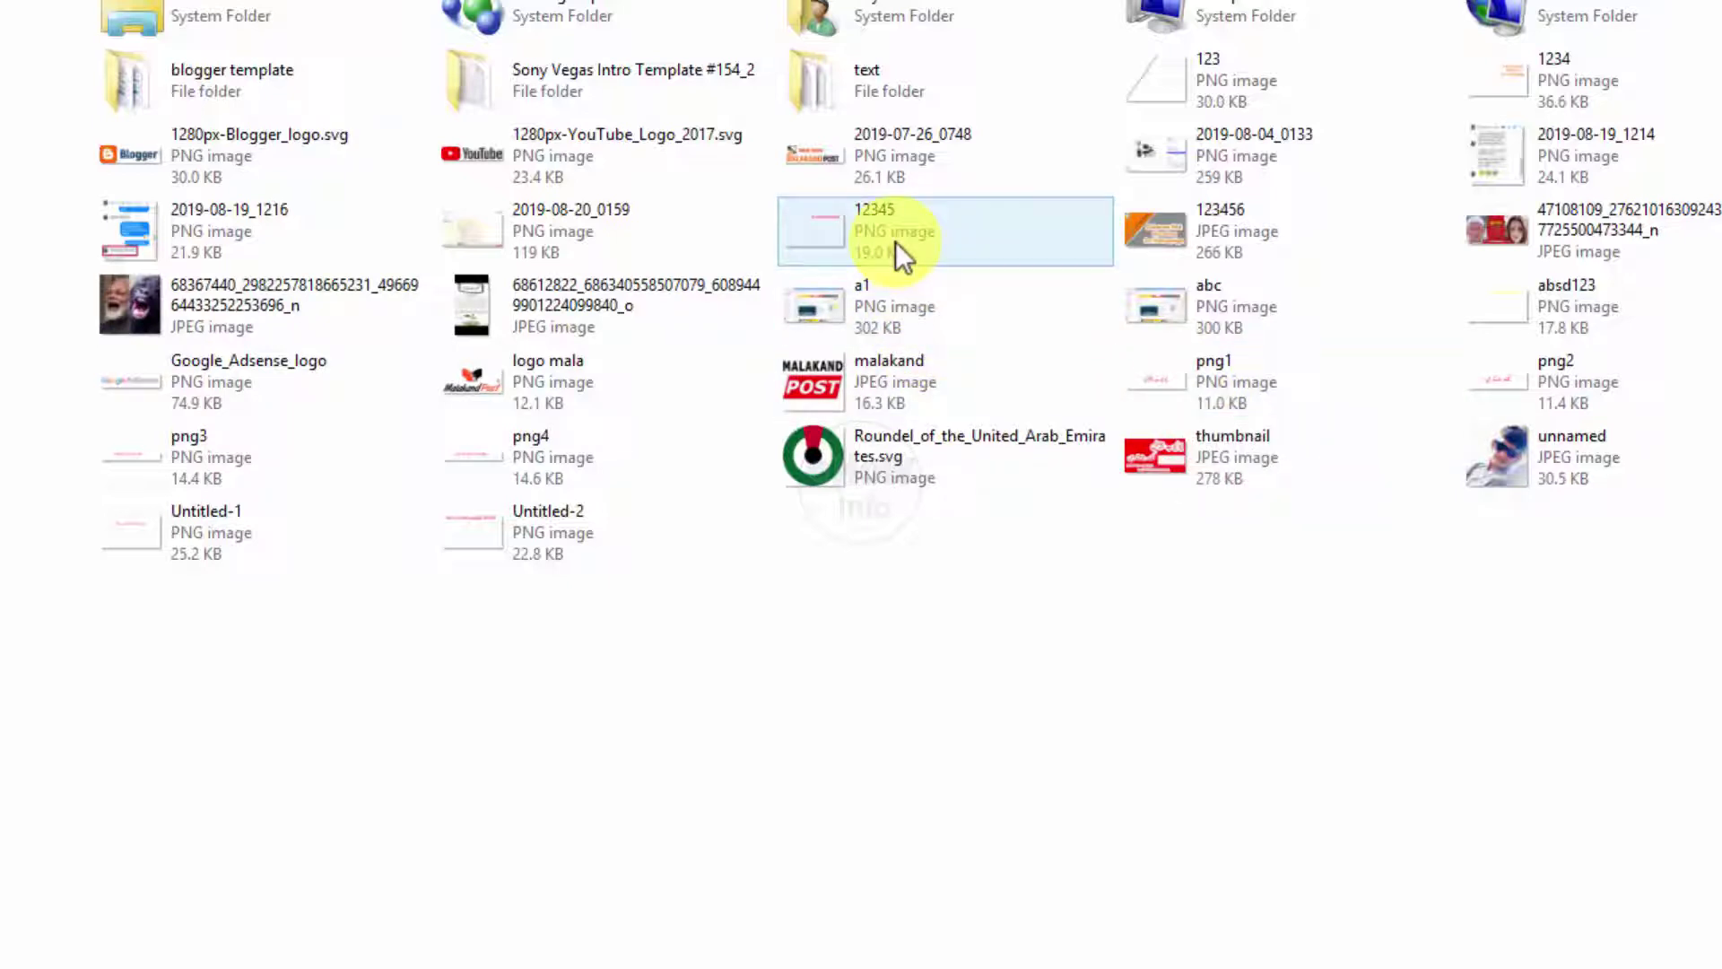
double_click(895, 241)
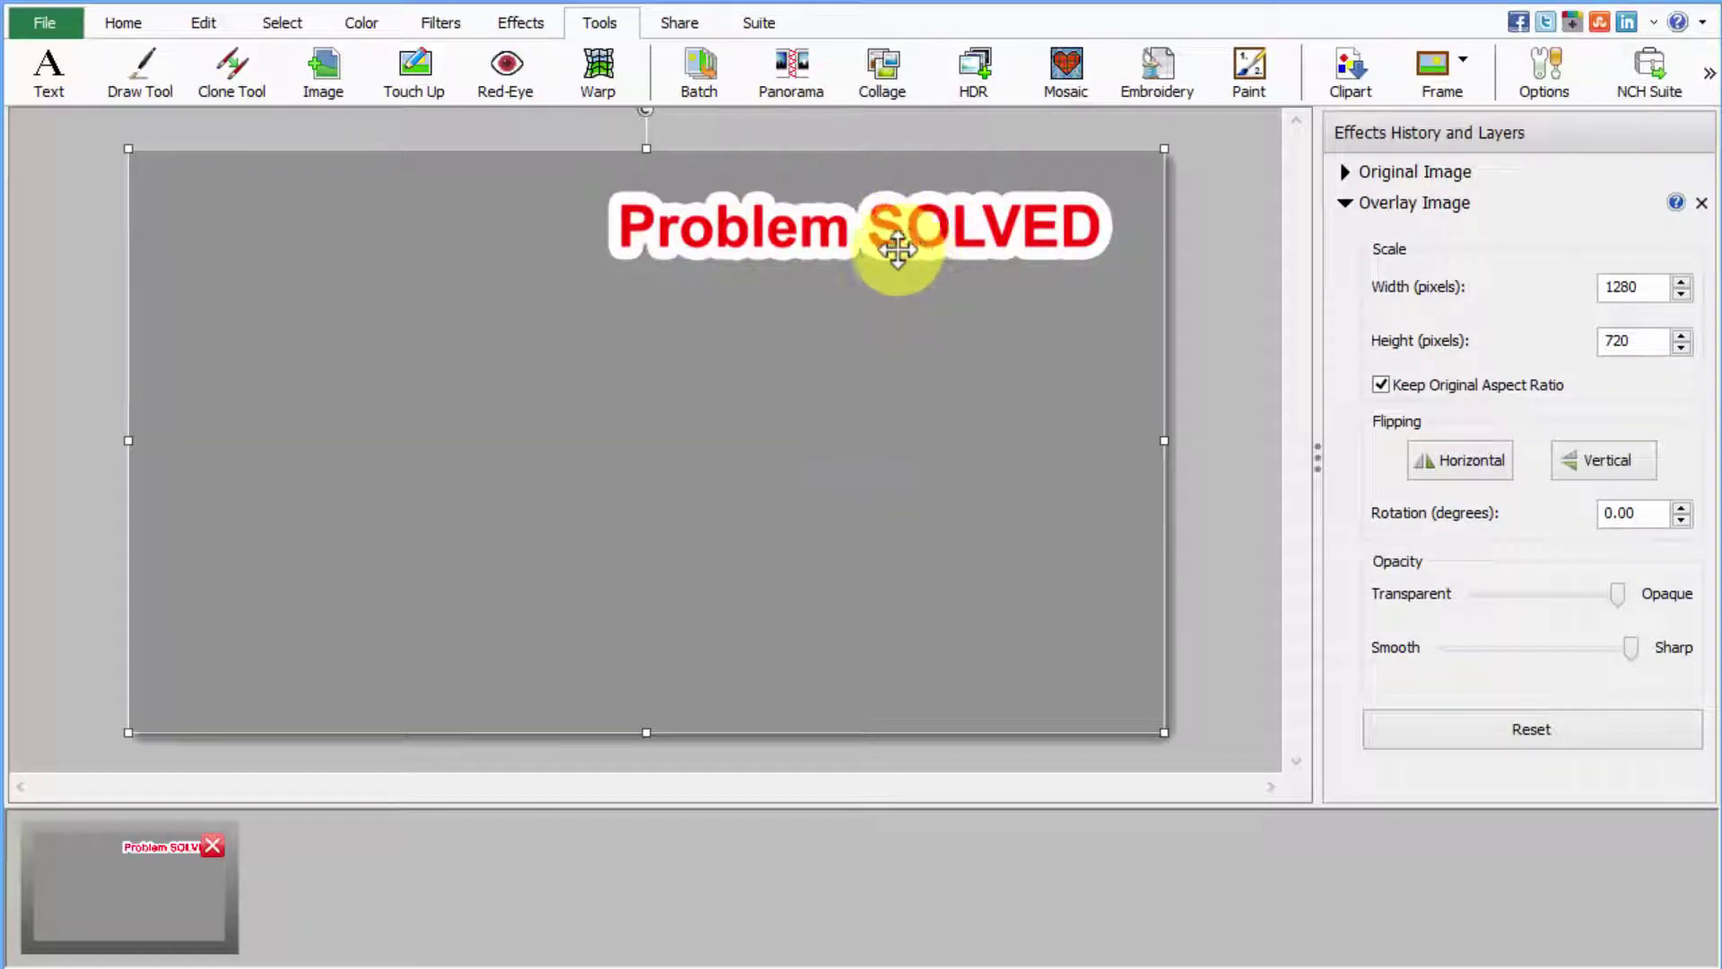
- Overlay the PNG image 1234, containing the "Adsense Not Showing On Homepage" caption, and move it below the "Problem SOLVED" caption
click(338, 66)
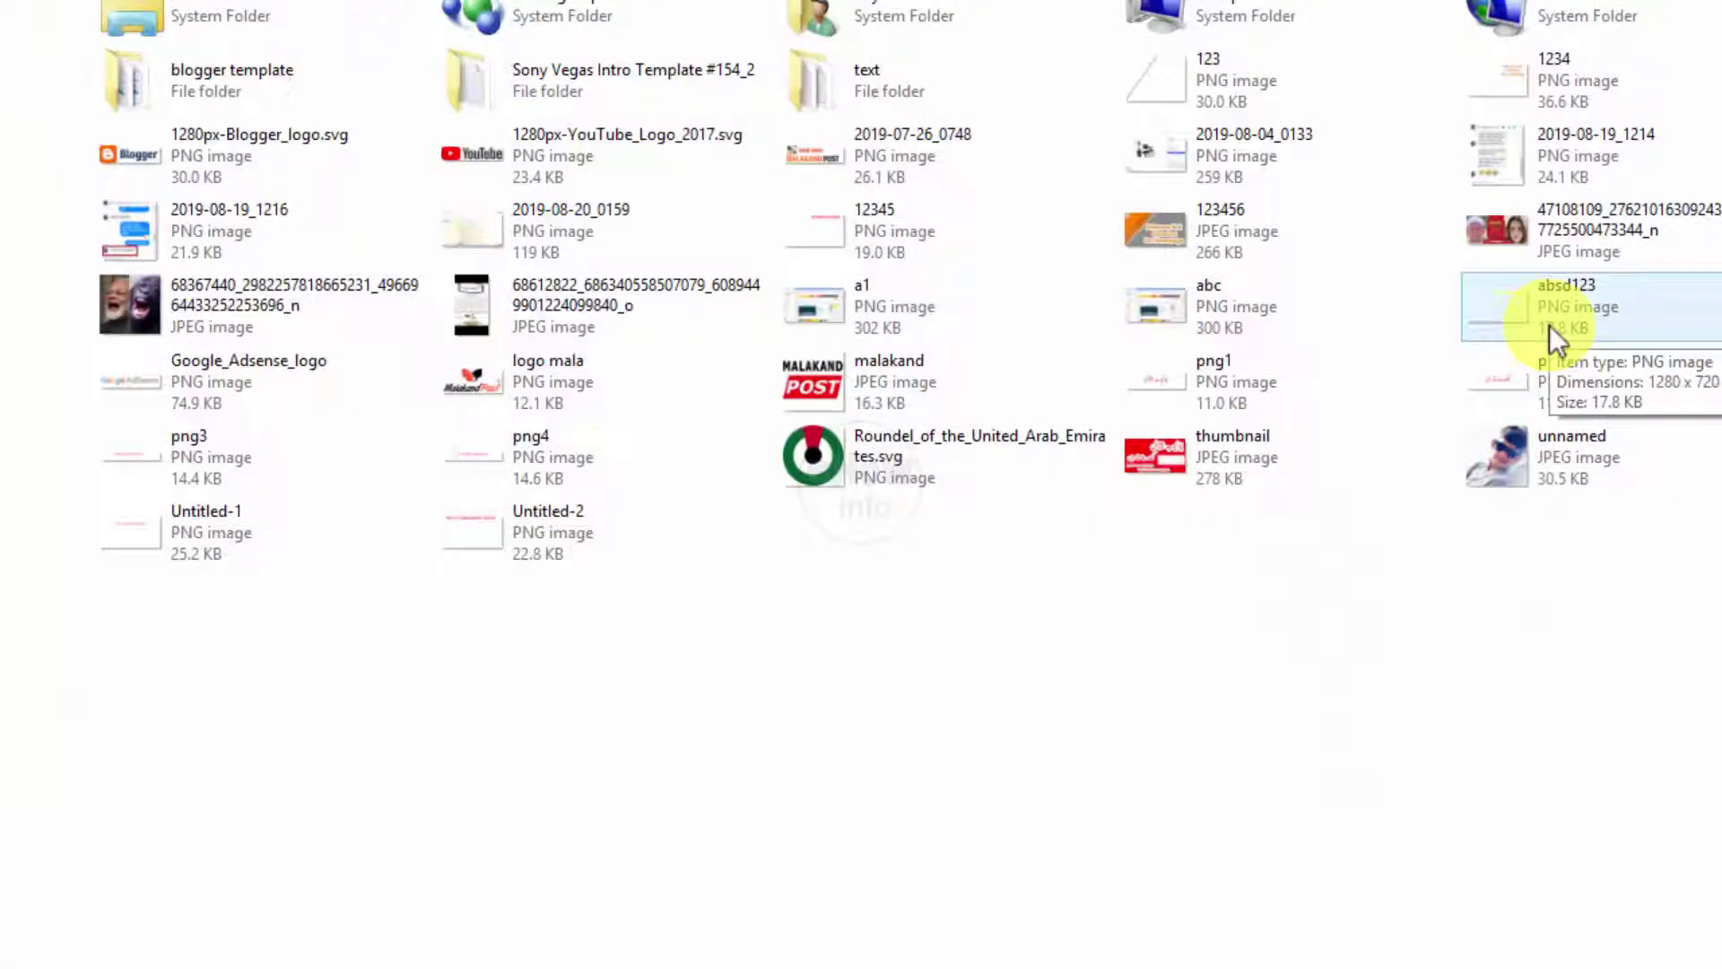
double_click(1553, 55)
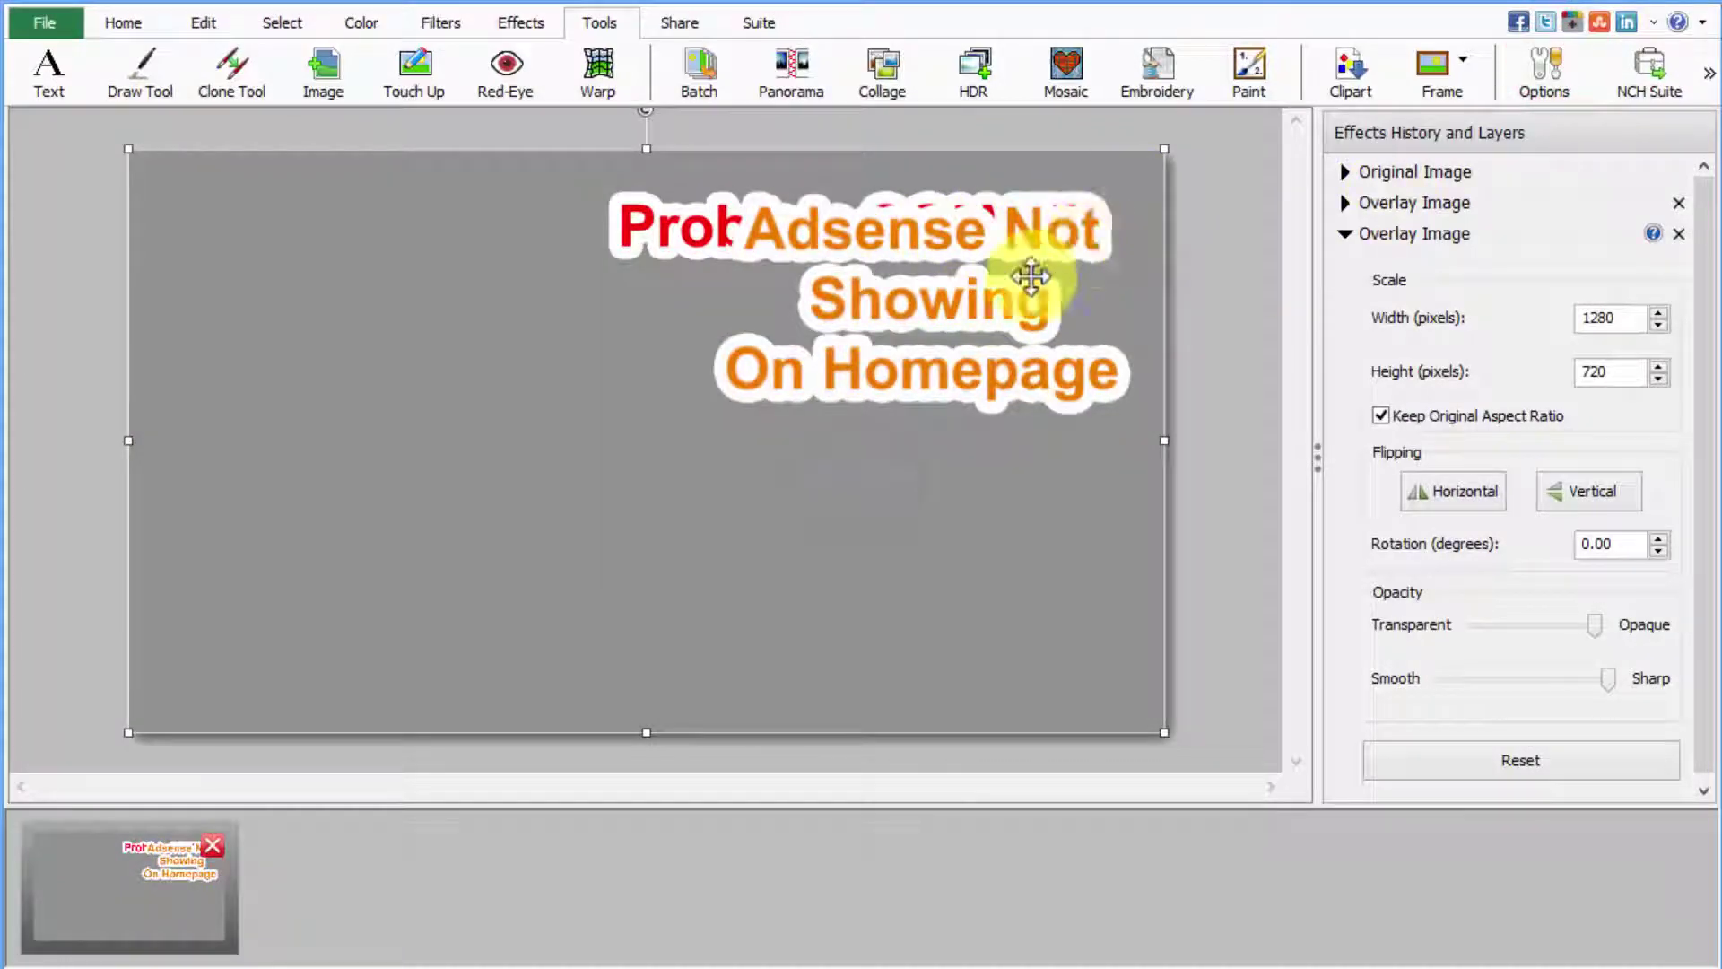
drag(1008, 322, 951, 426)
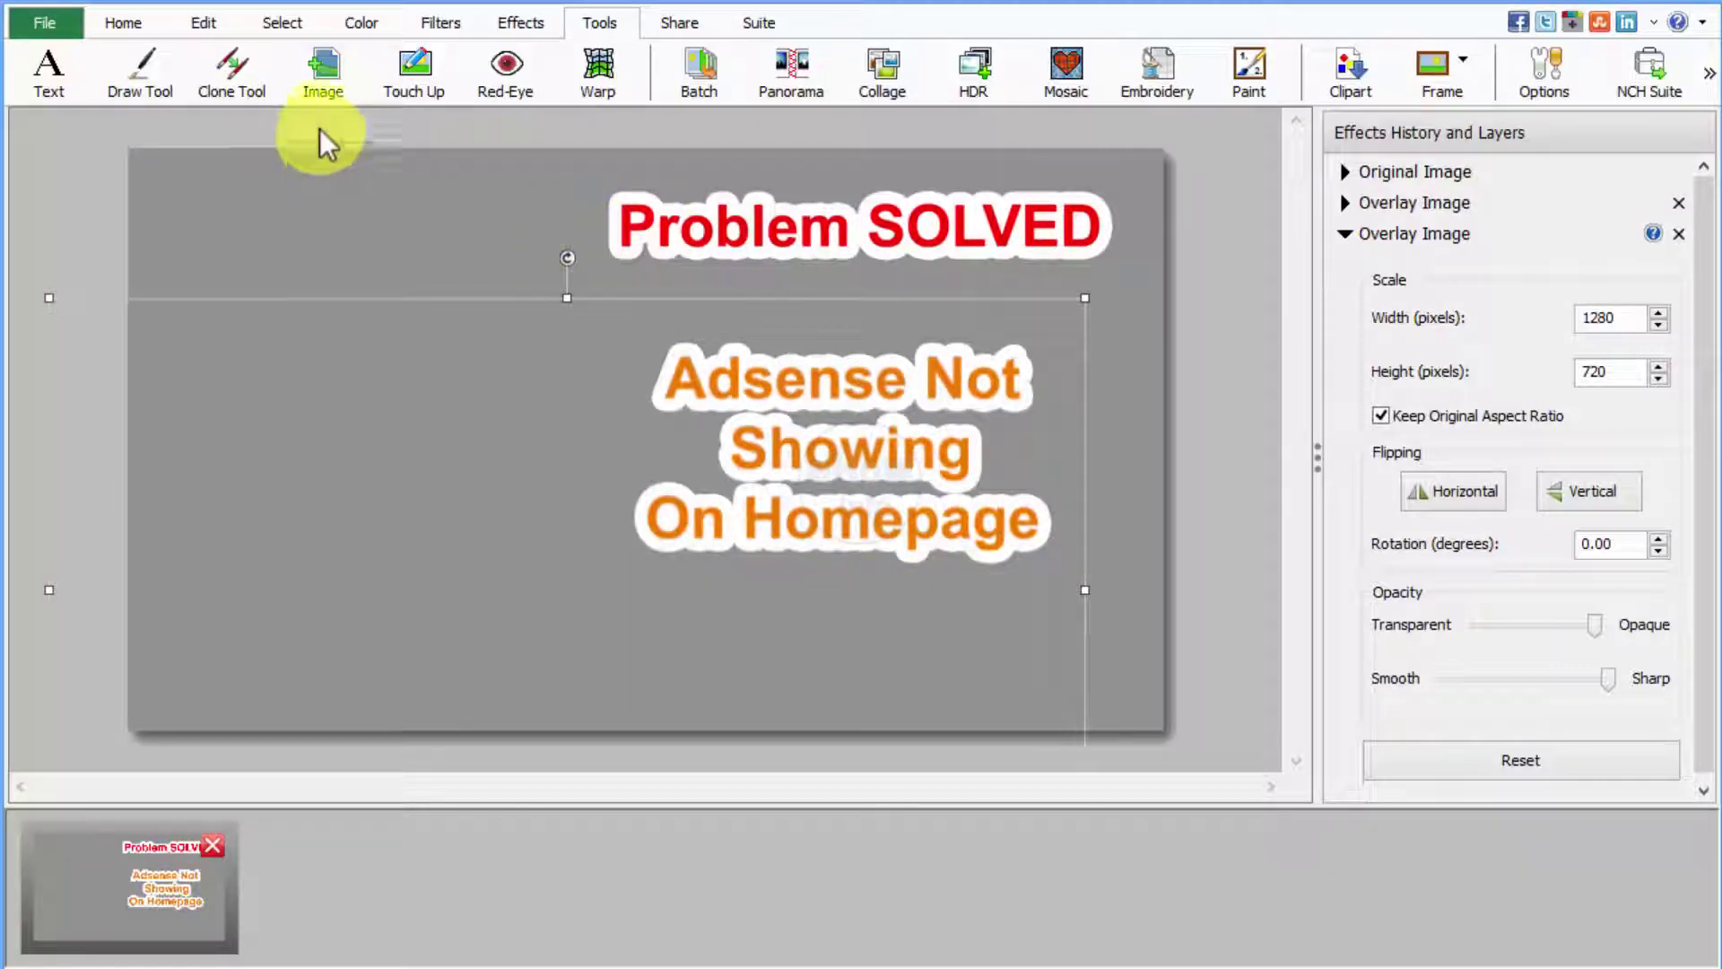
- Overlay the Google_Adsense_logo PNG image on the canvas
click(324, 90)
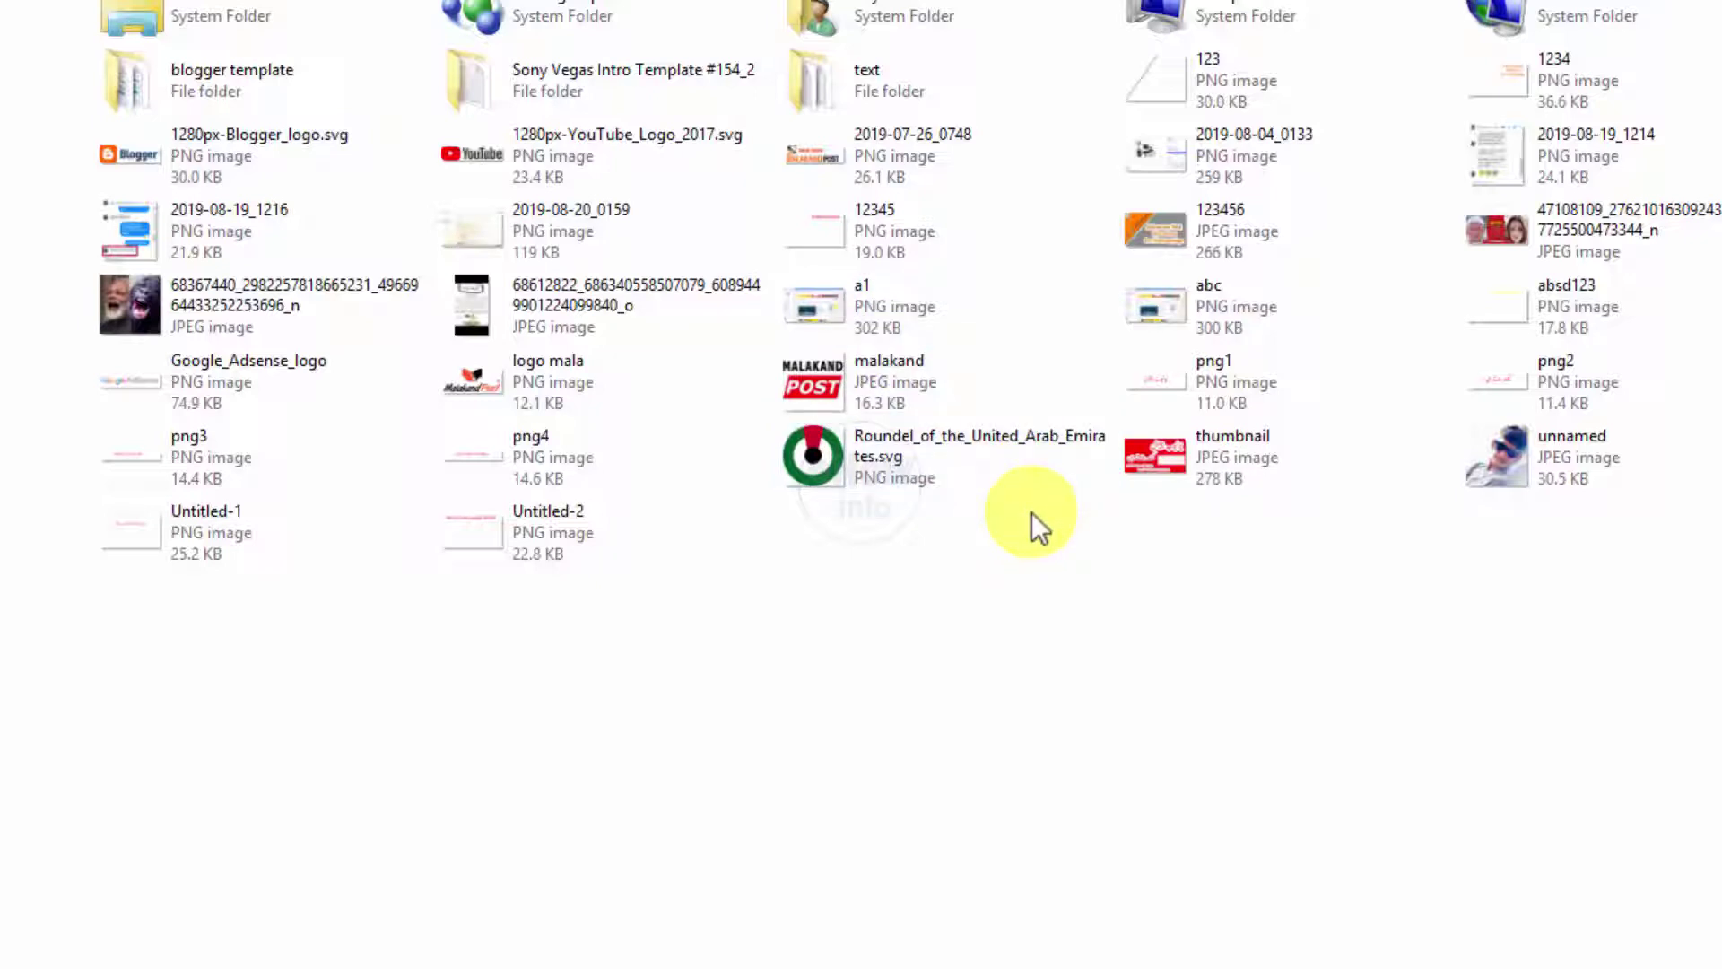
click(362, 366)
click(362, 366)
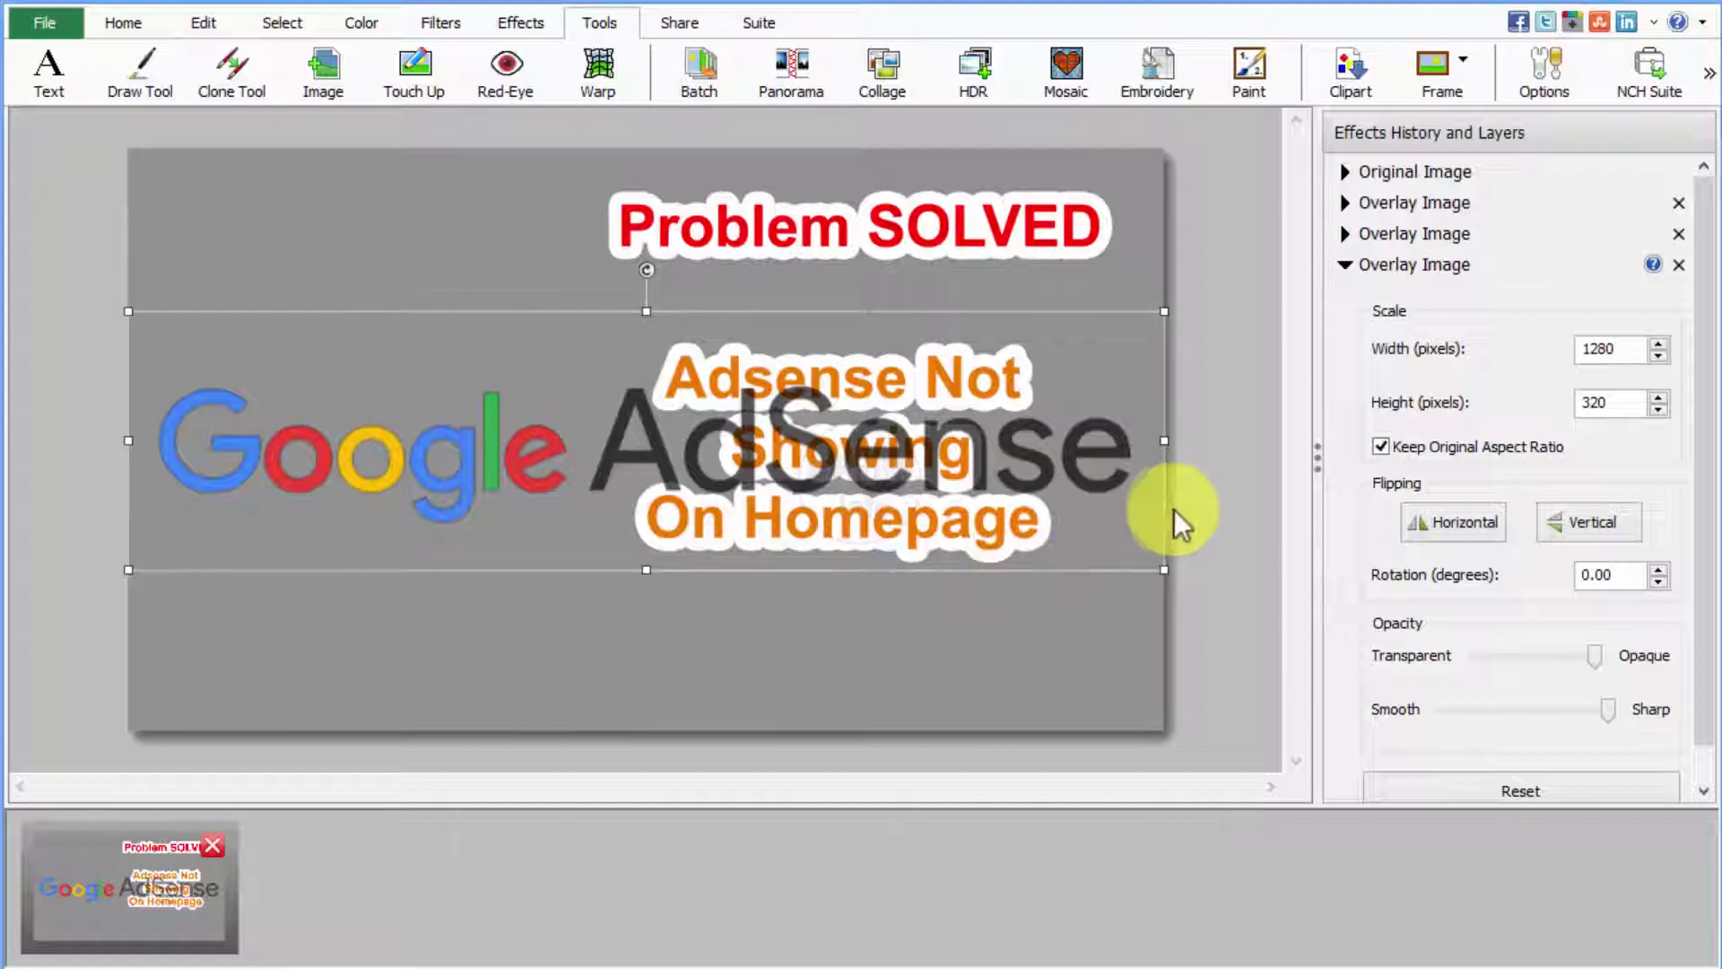
- Shrink the AdSense logo to about 783 × 196 pixels and rotate it to about 303 degrees, placing it diagonally beside the captions
drag(1164, 569, 846, 448)
drag(512, 415, 434, 450)
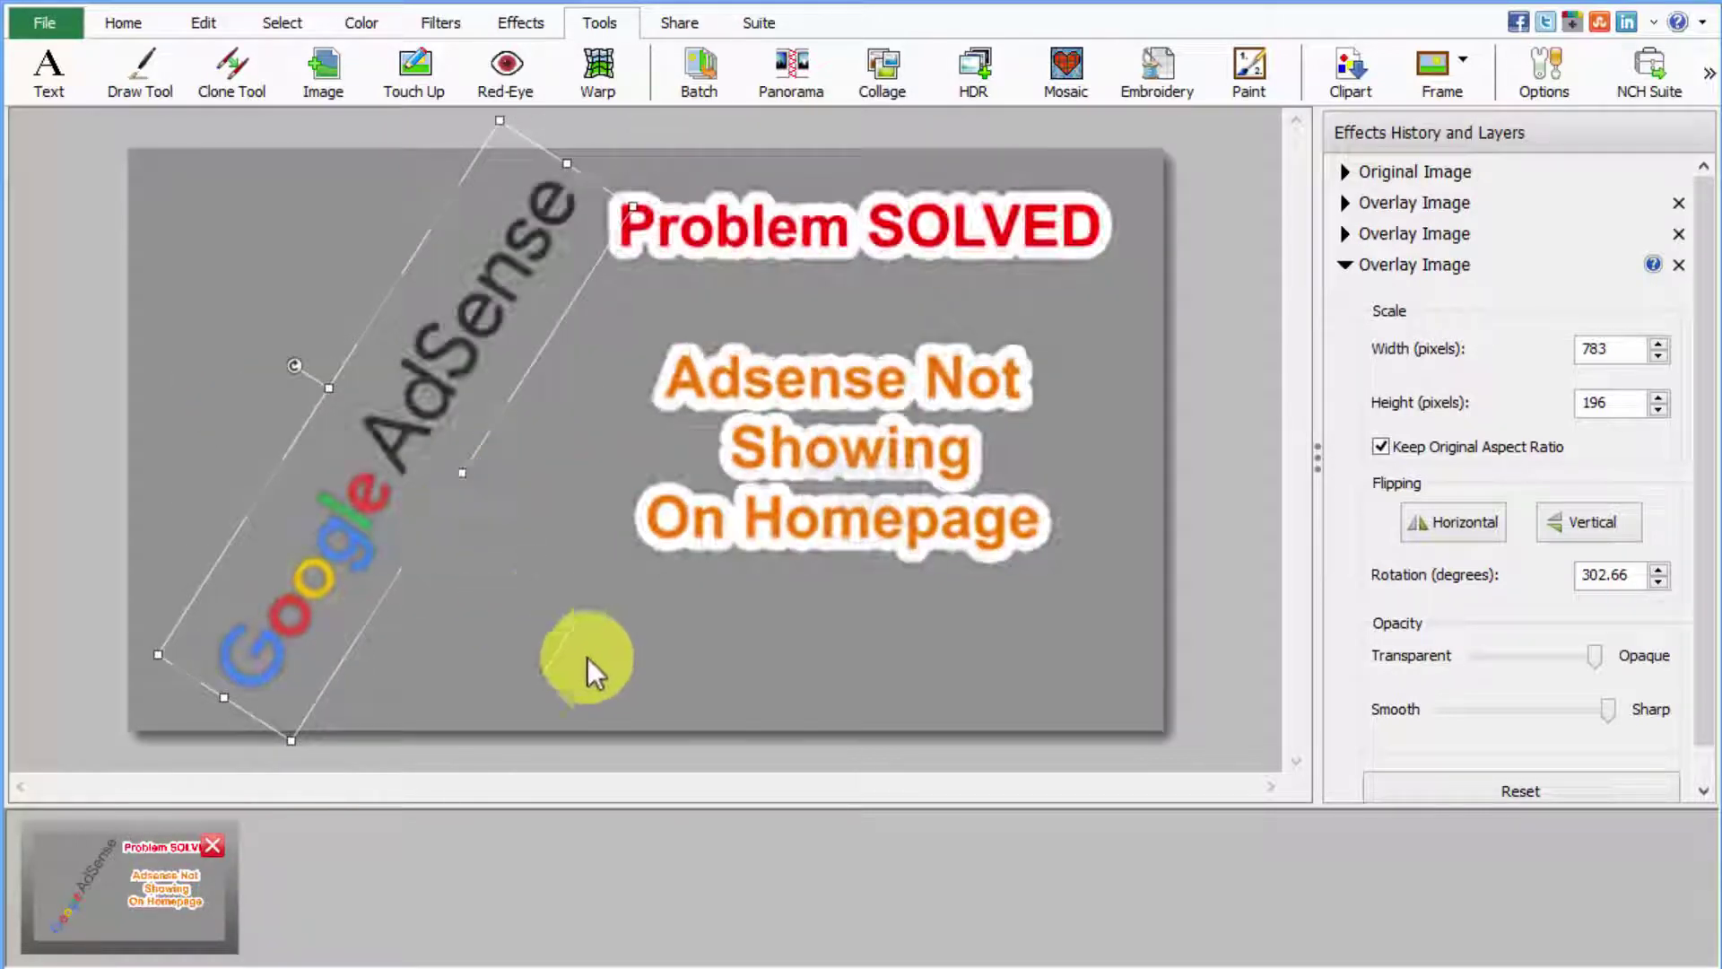
click(608, 674)
click(684, 764)
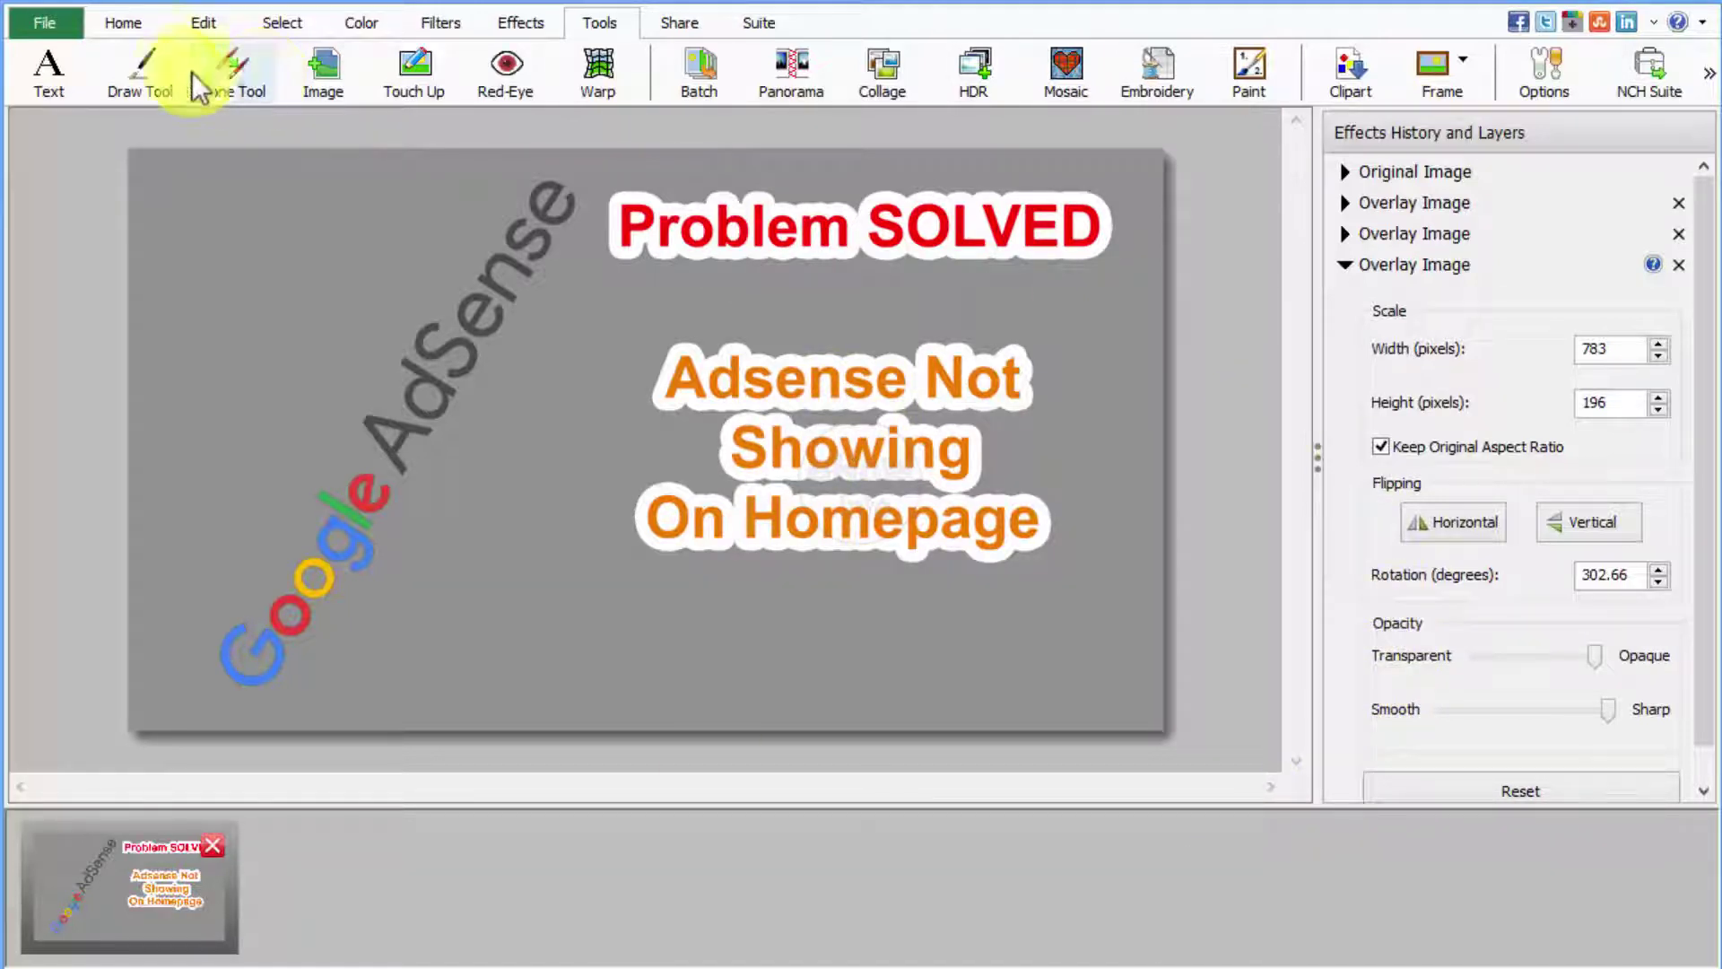
- Add a text layer containing the sample text "hfsdfhsdkfhskfsfsdk"
click(42, 75)
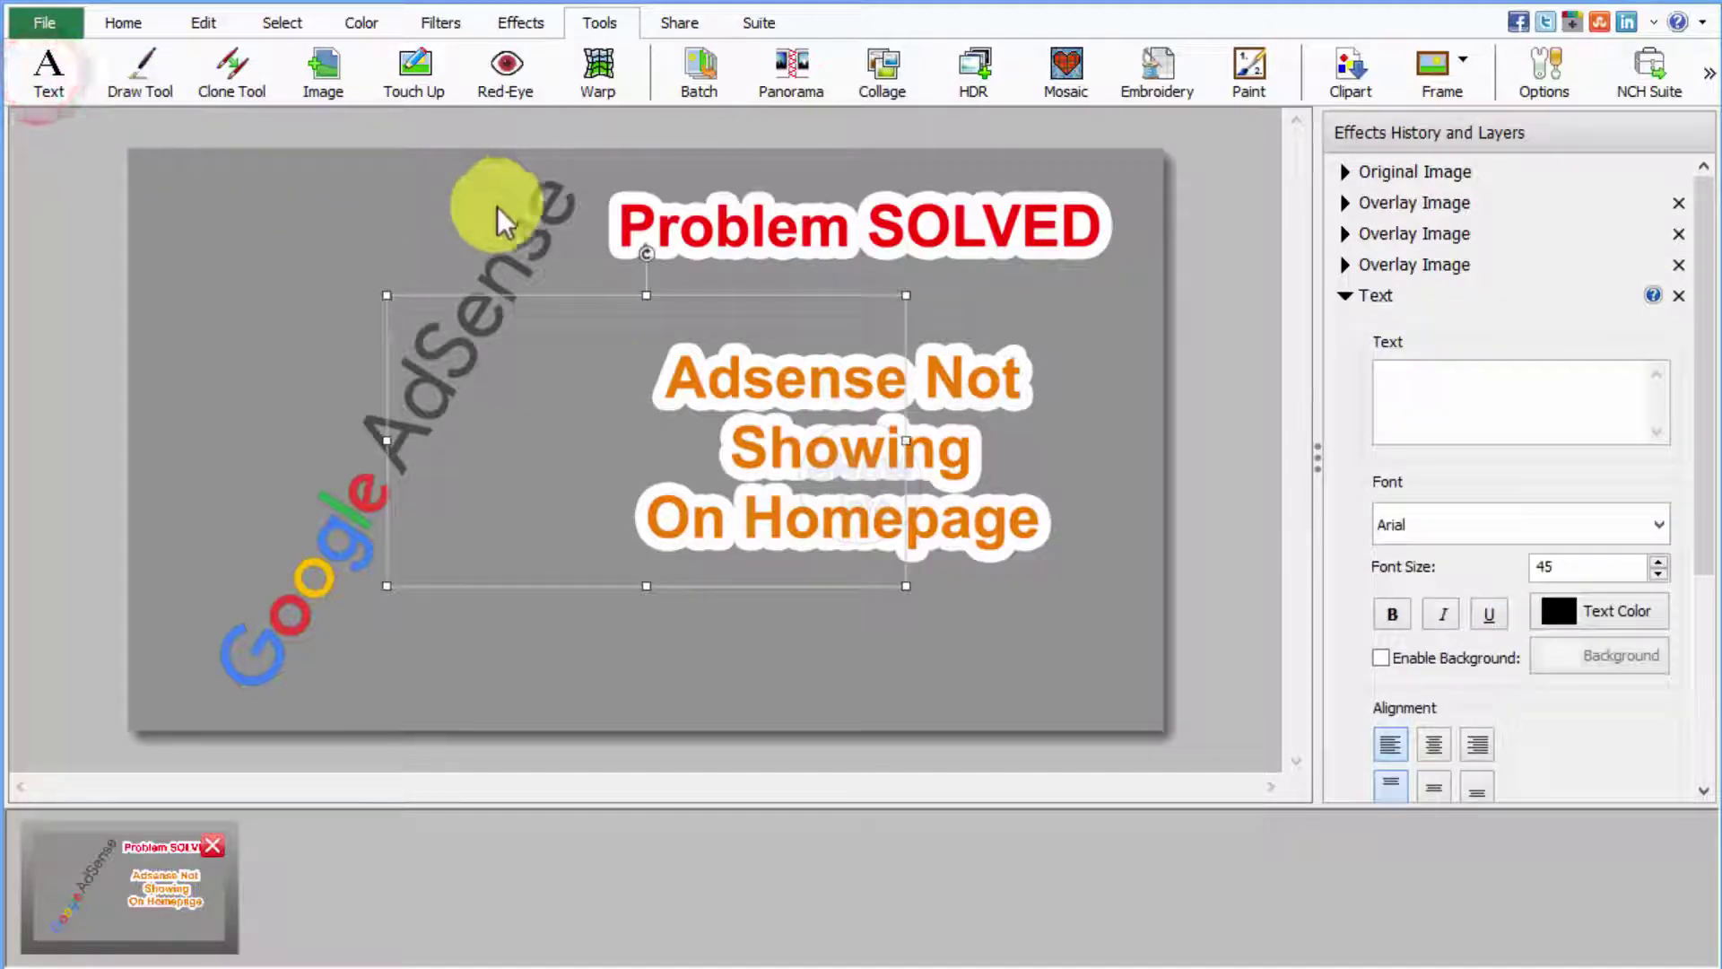
click(638, 456)
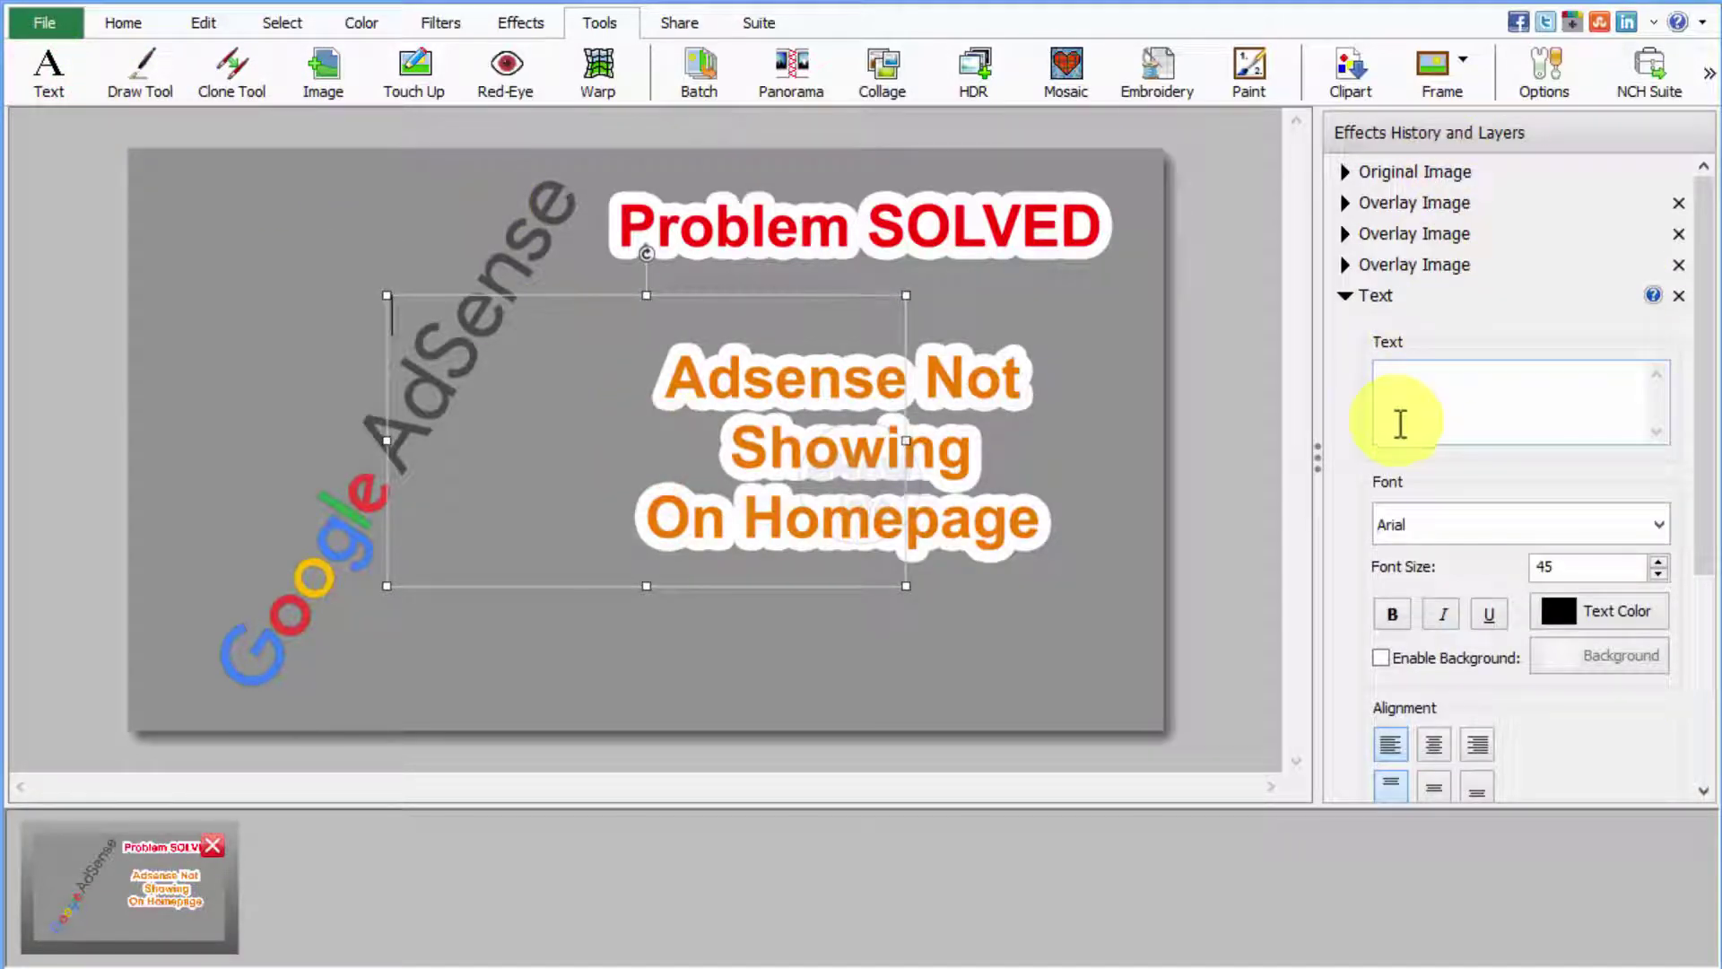
click(1405, 395)
text(hfsdf)
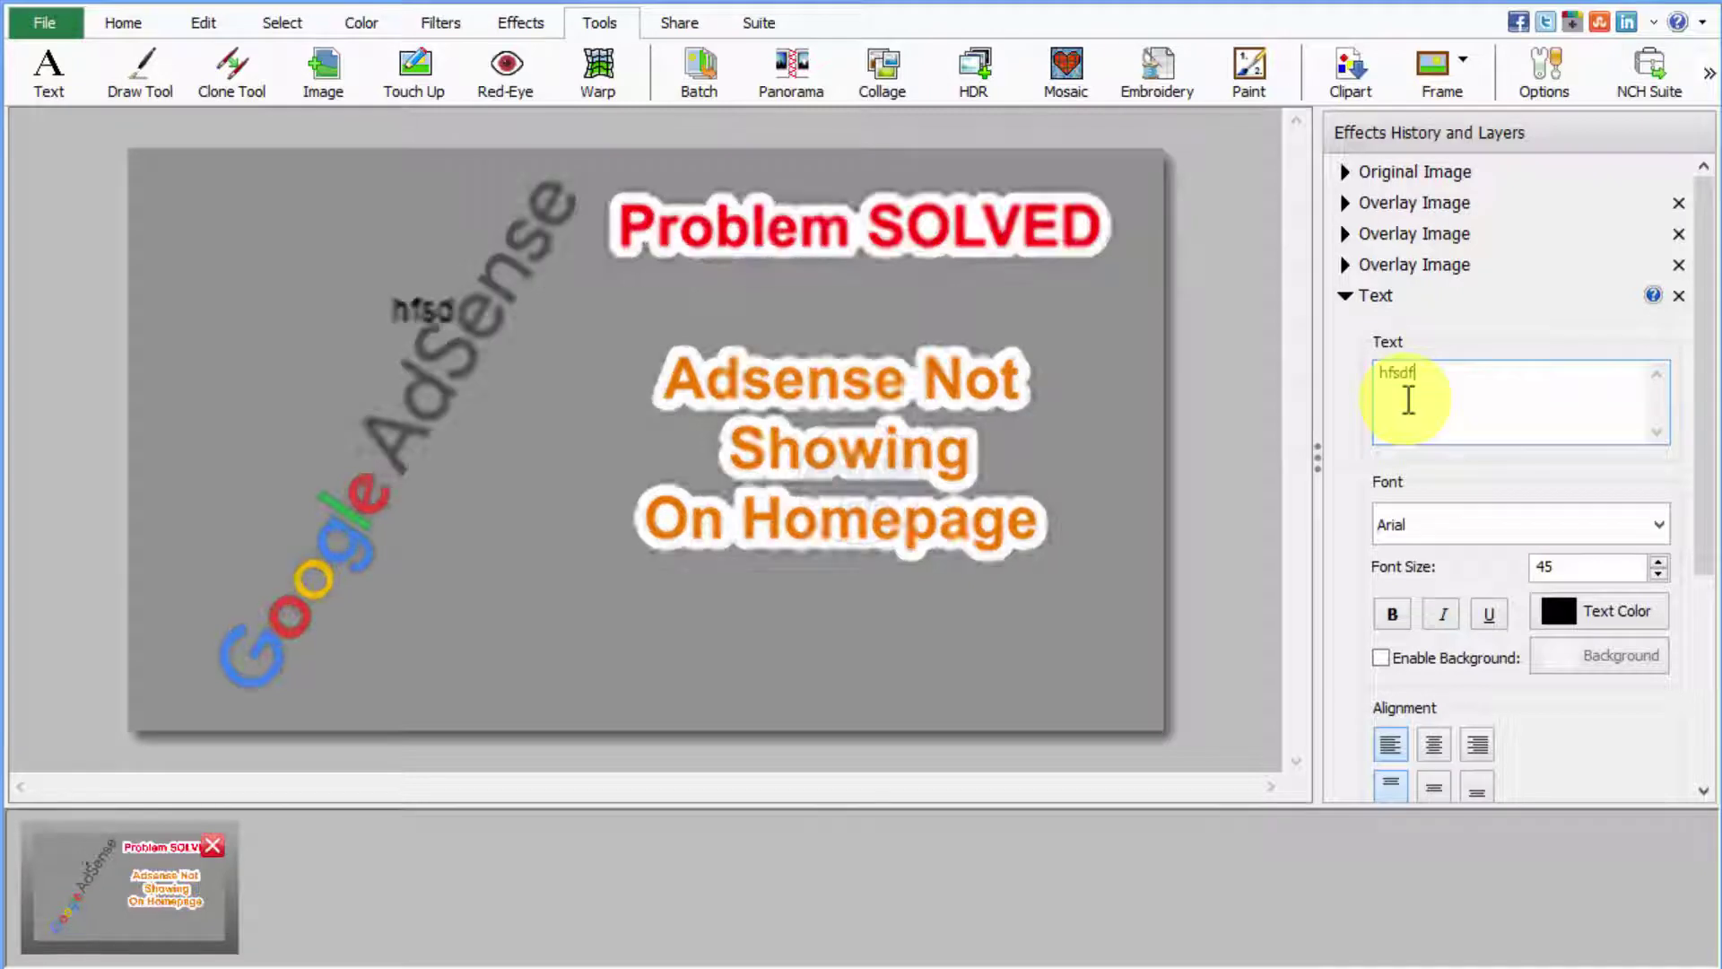
text(hsdkfhskfsfsdk)
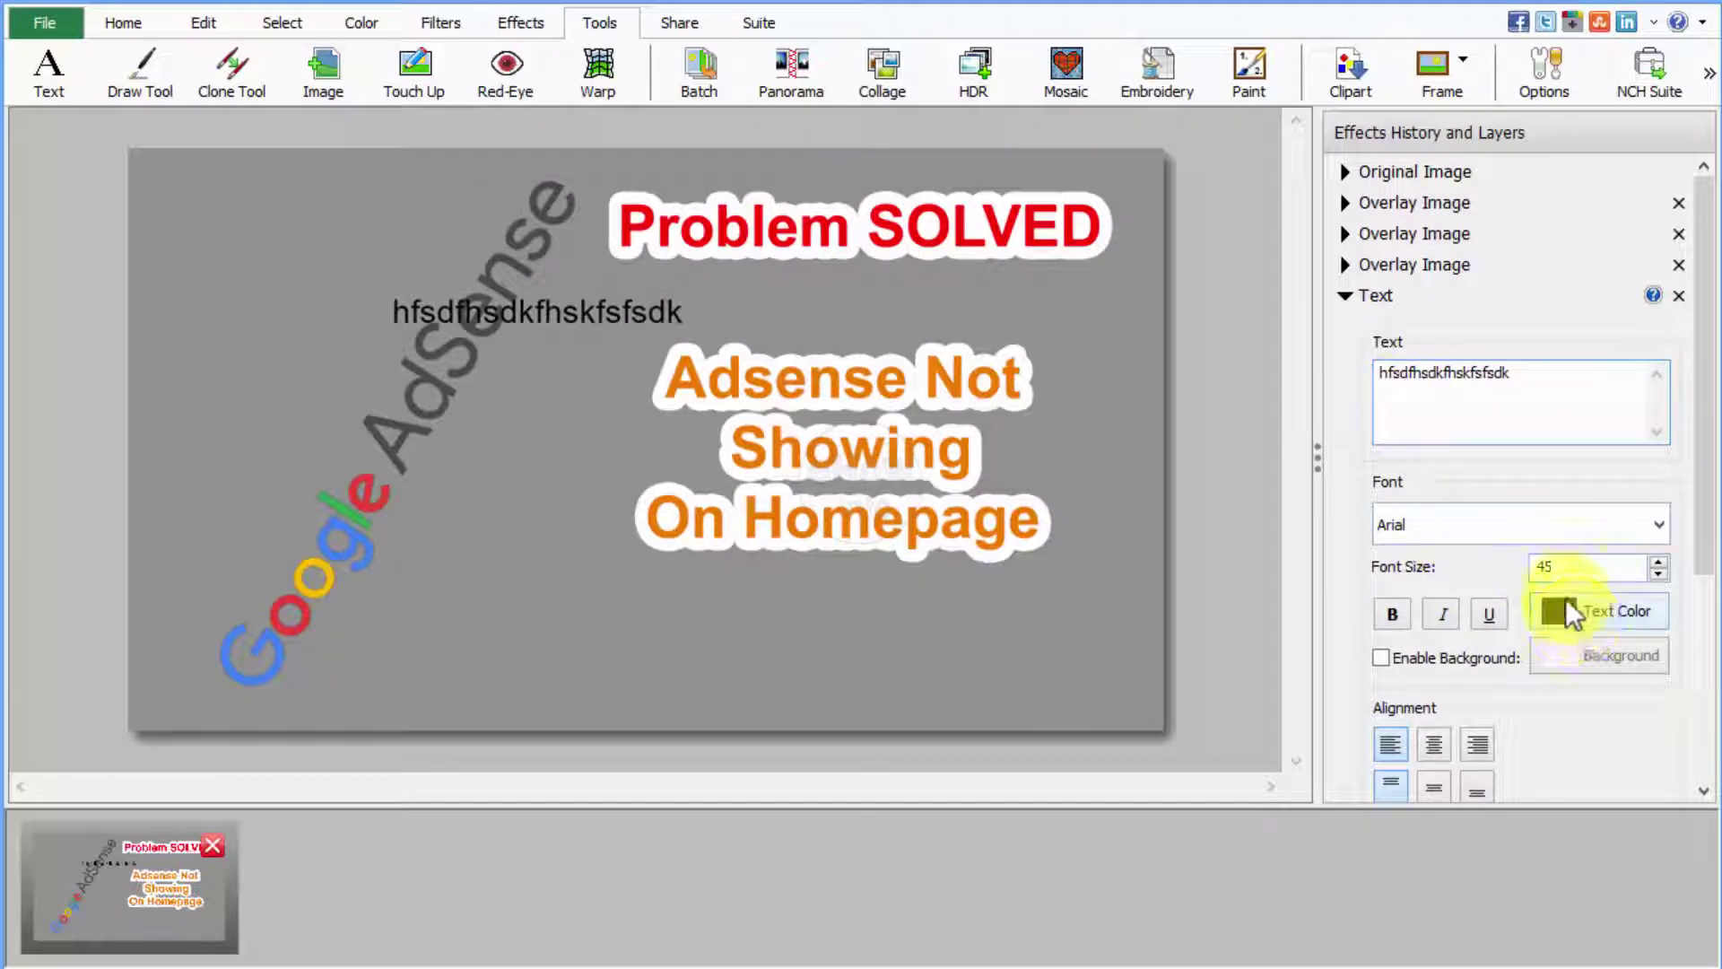
- Try bold, centre alignment and the background option on the sample text, and delete the text layer
click(1396, 616)
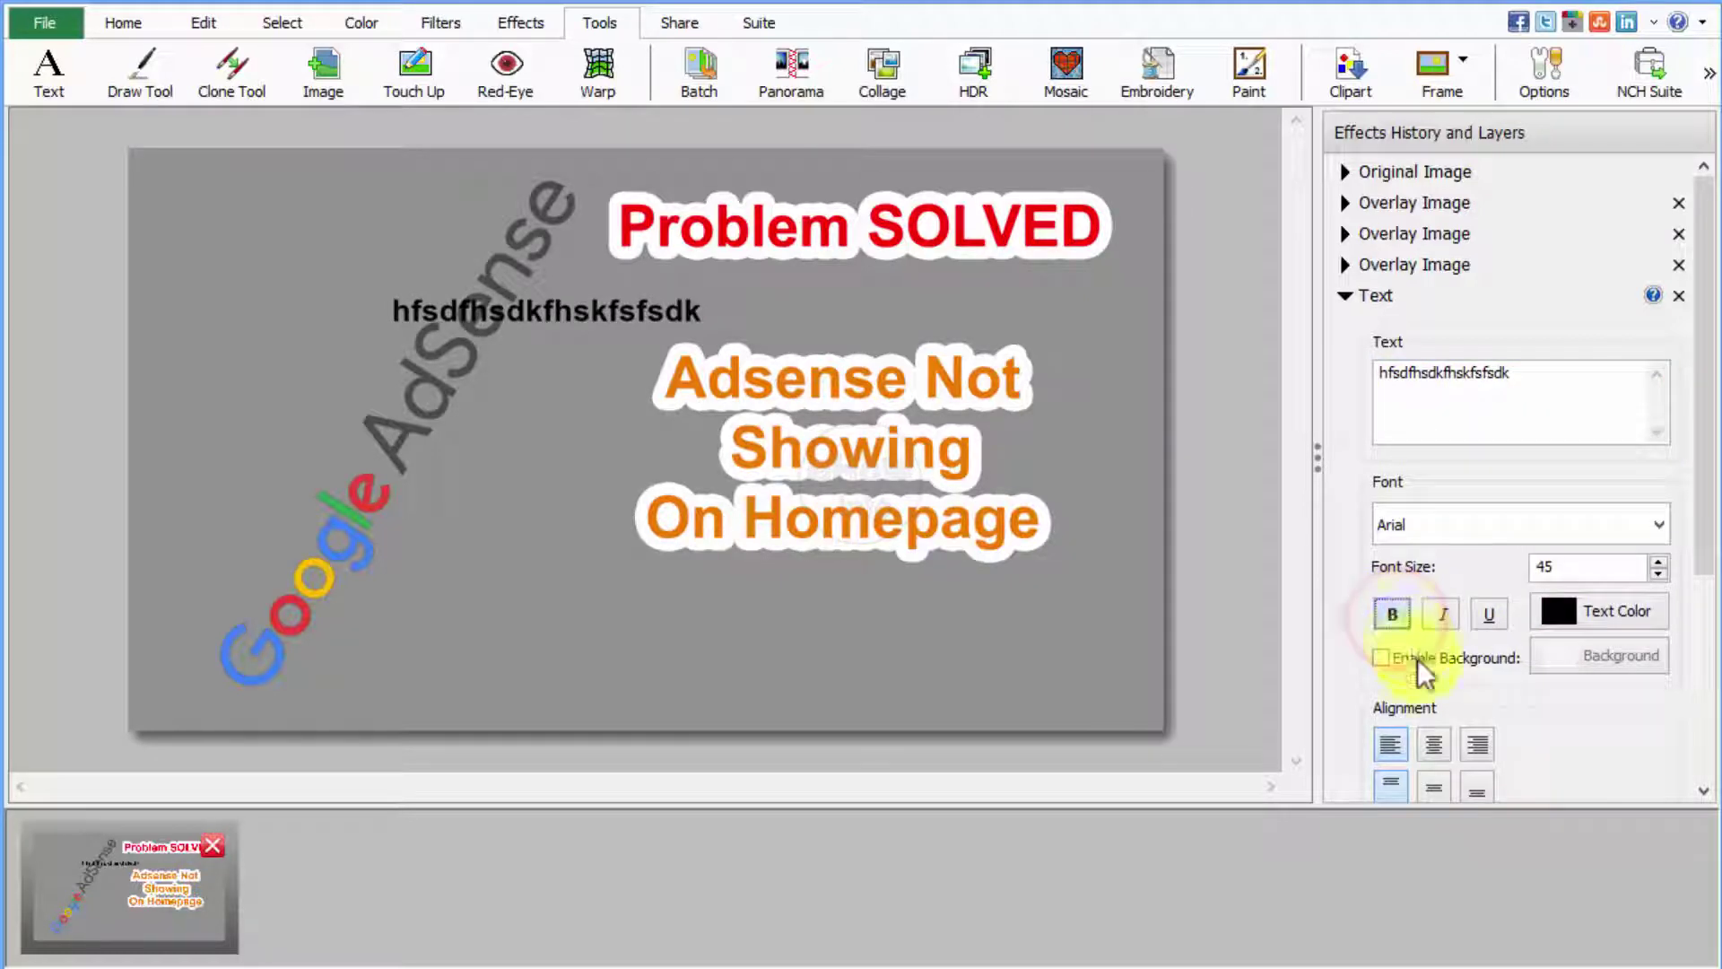
click(1434, 746)
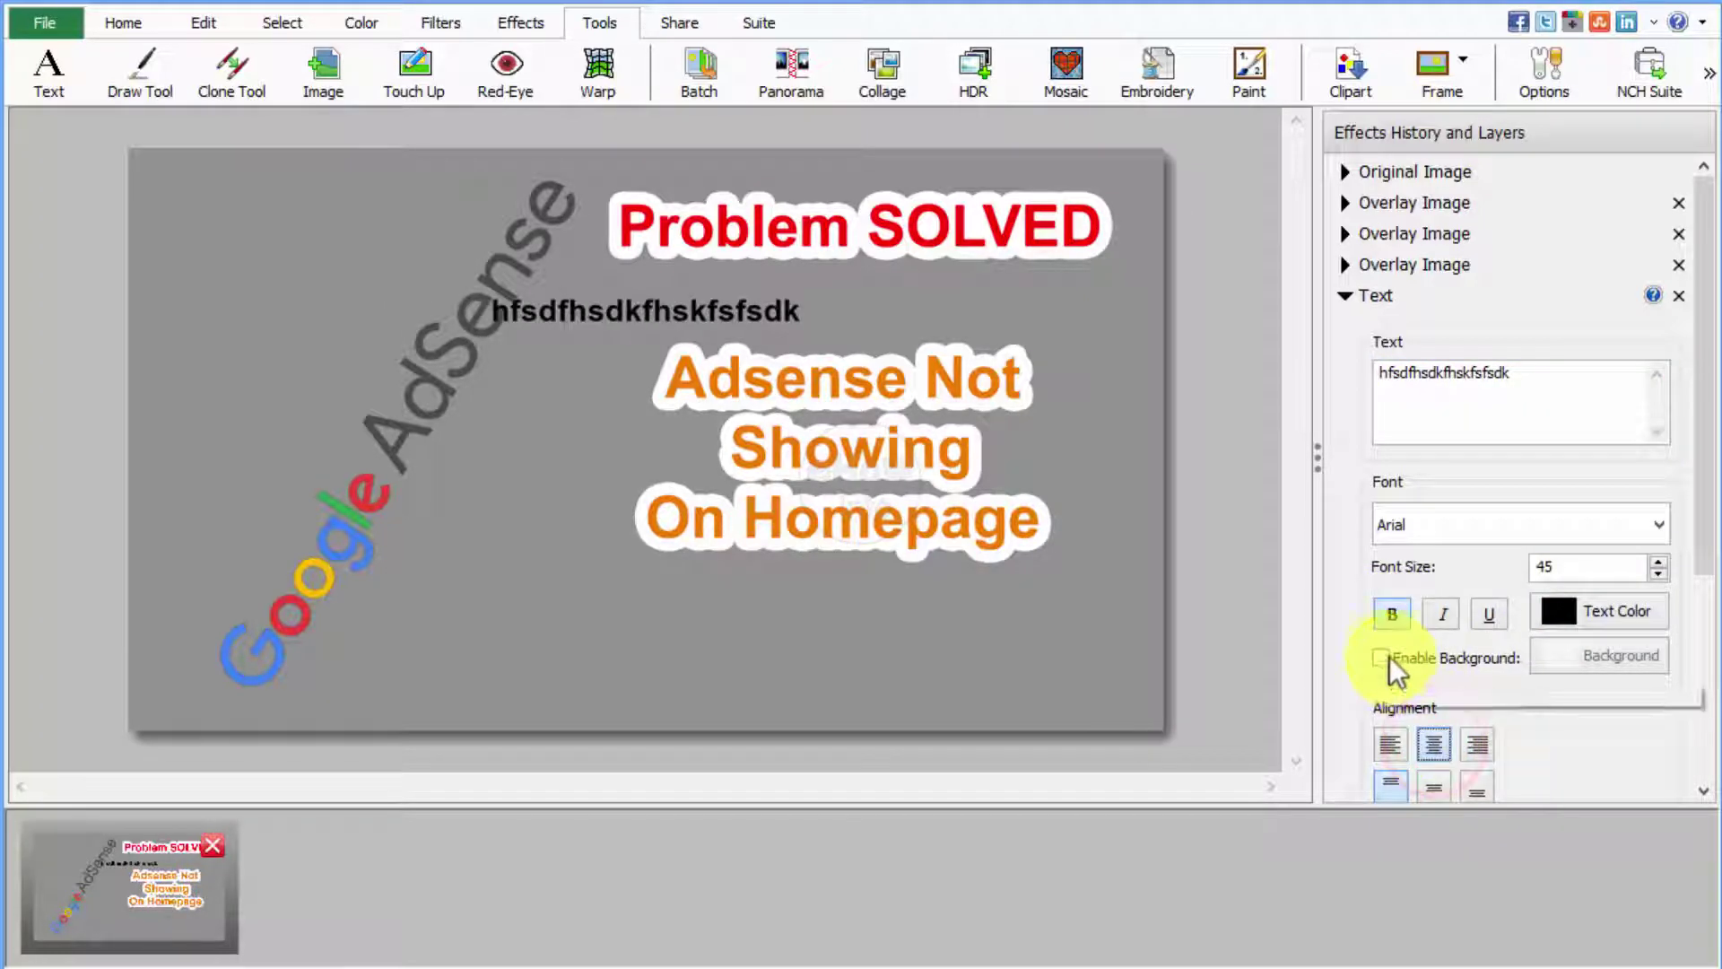
click(1388, 656)
click(1382, 657)
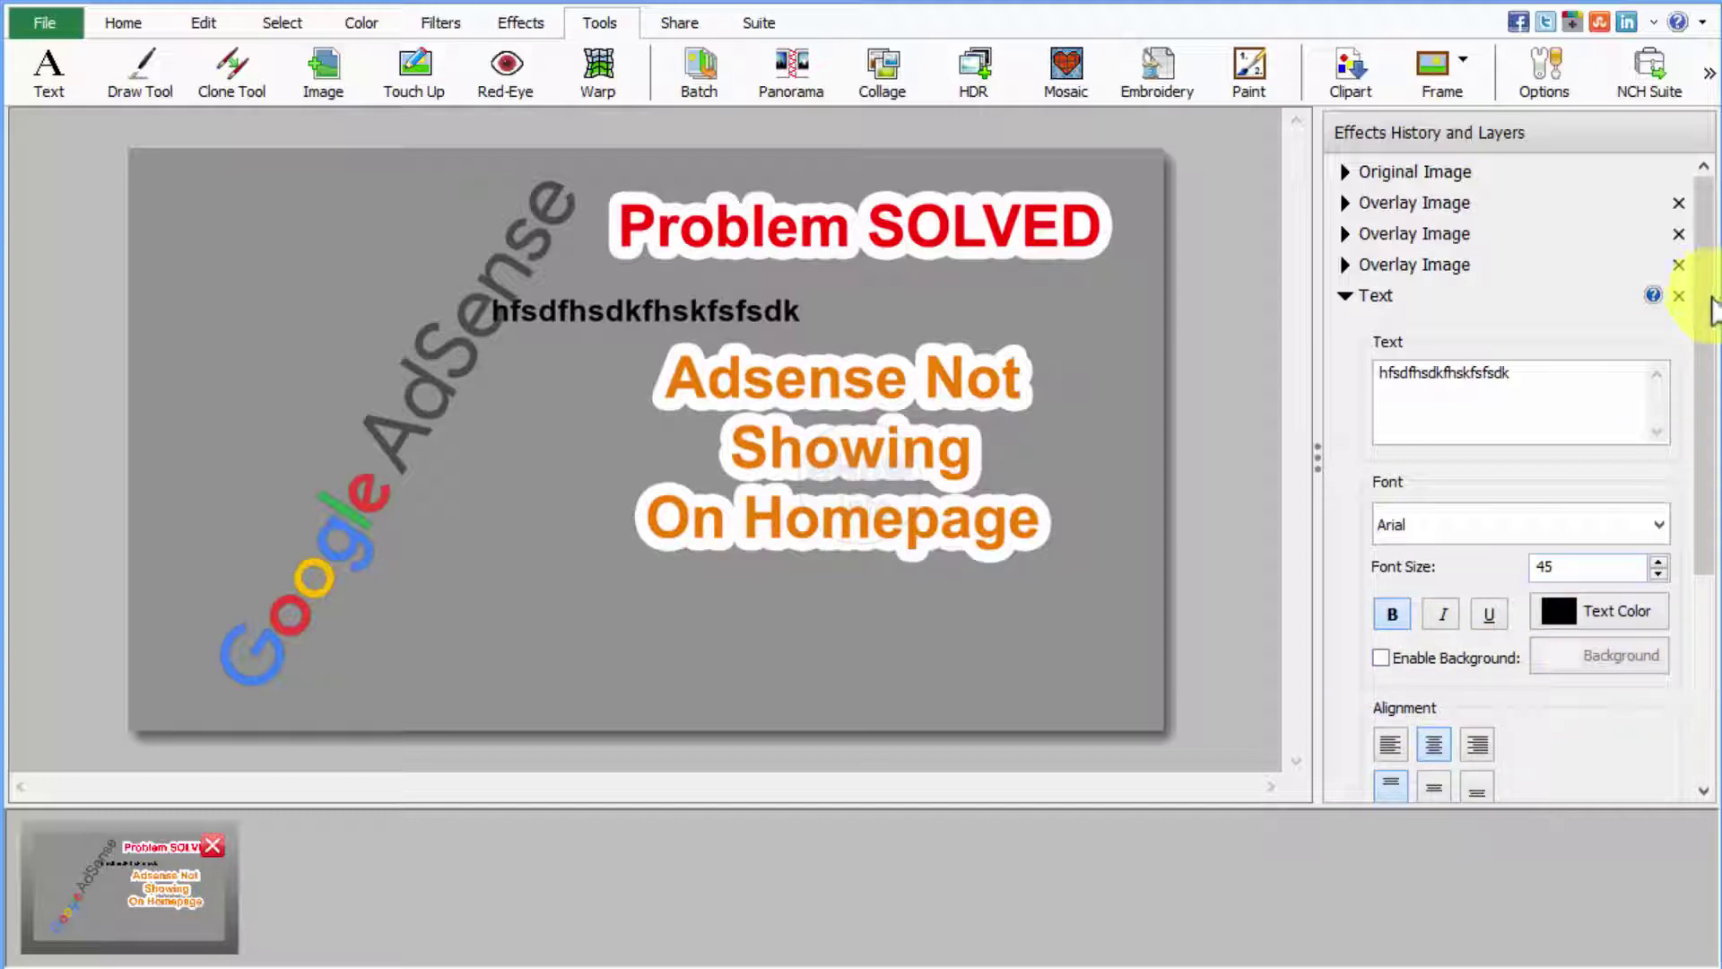
click(1677, 296)
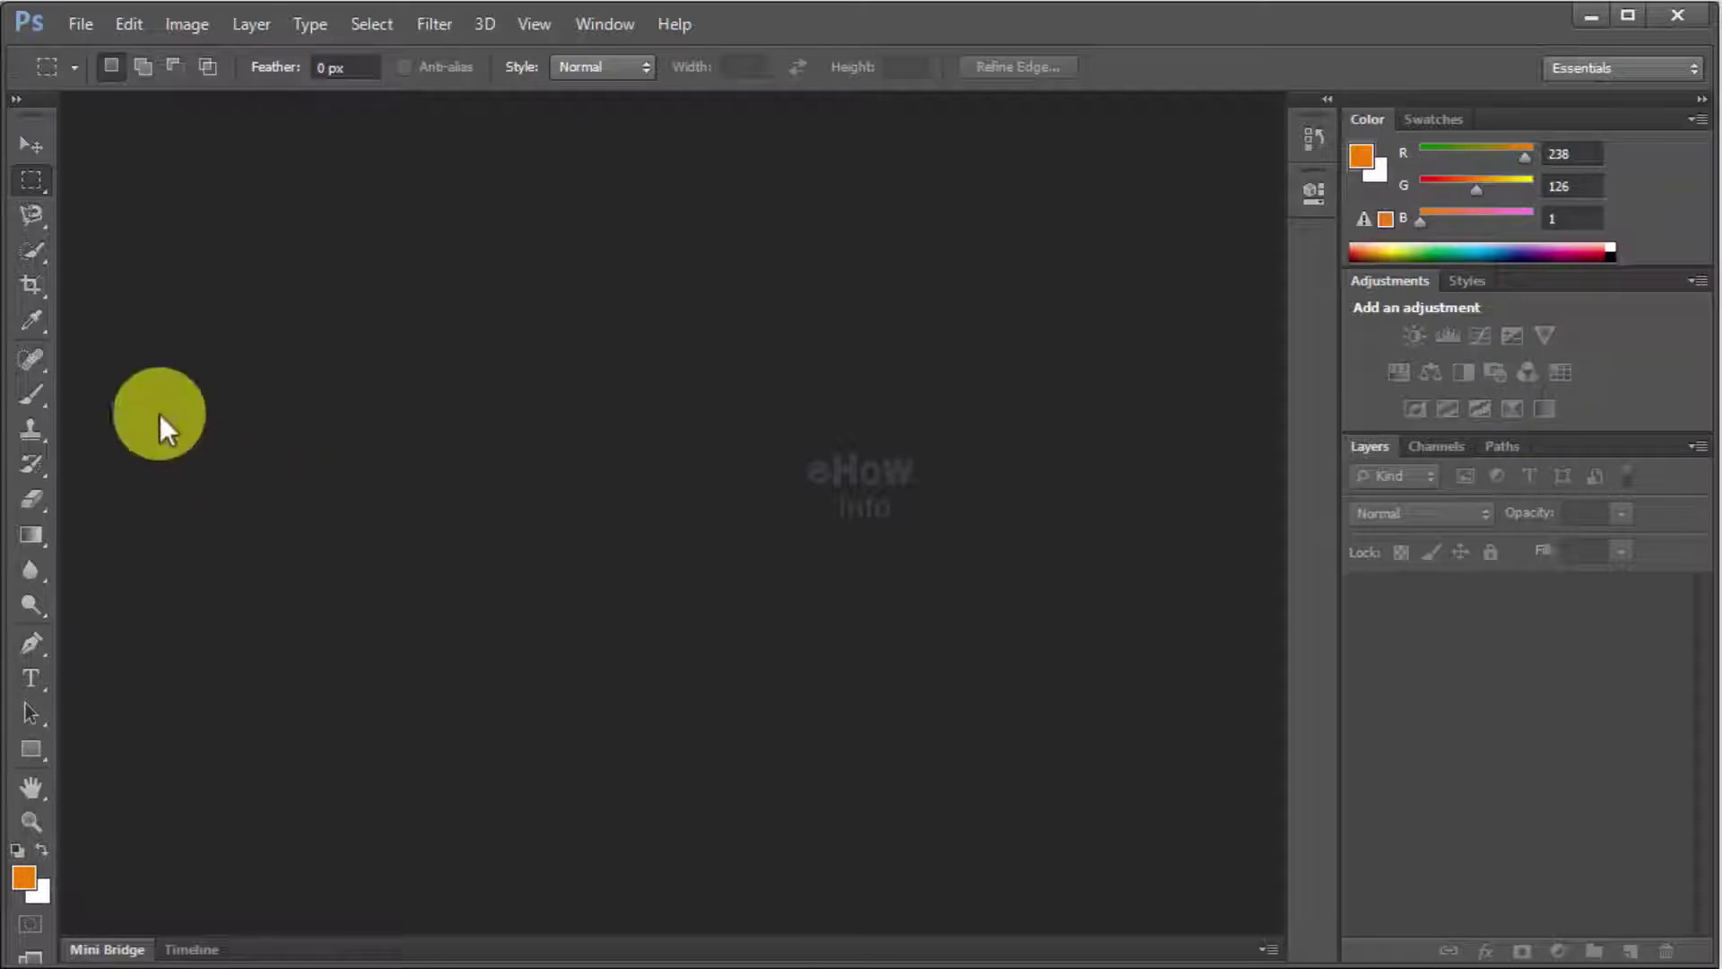
- Switch to Photoshop and create a new 1280 × 150 pixel document with transparent background contents
click(79, 25)
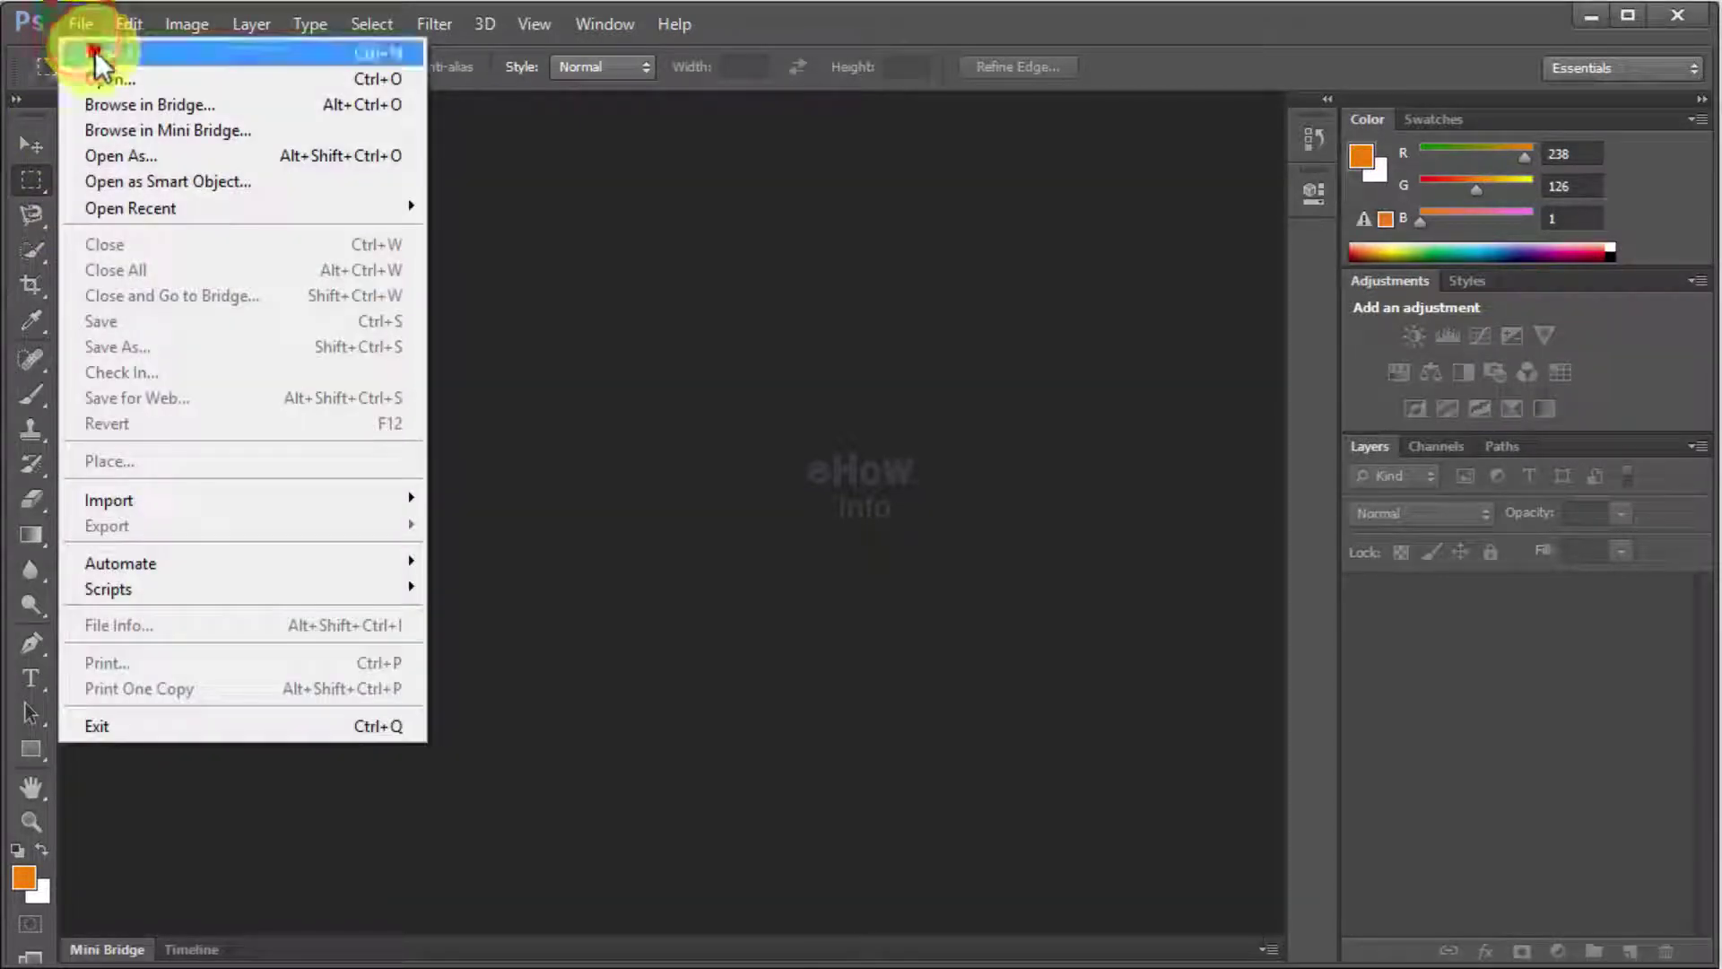
click(95, 50)
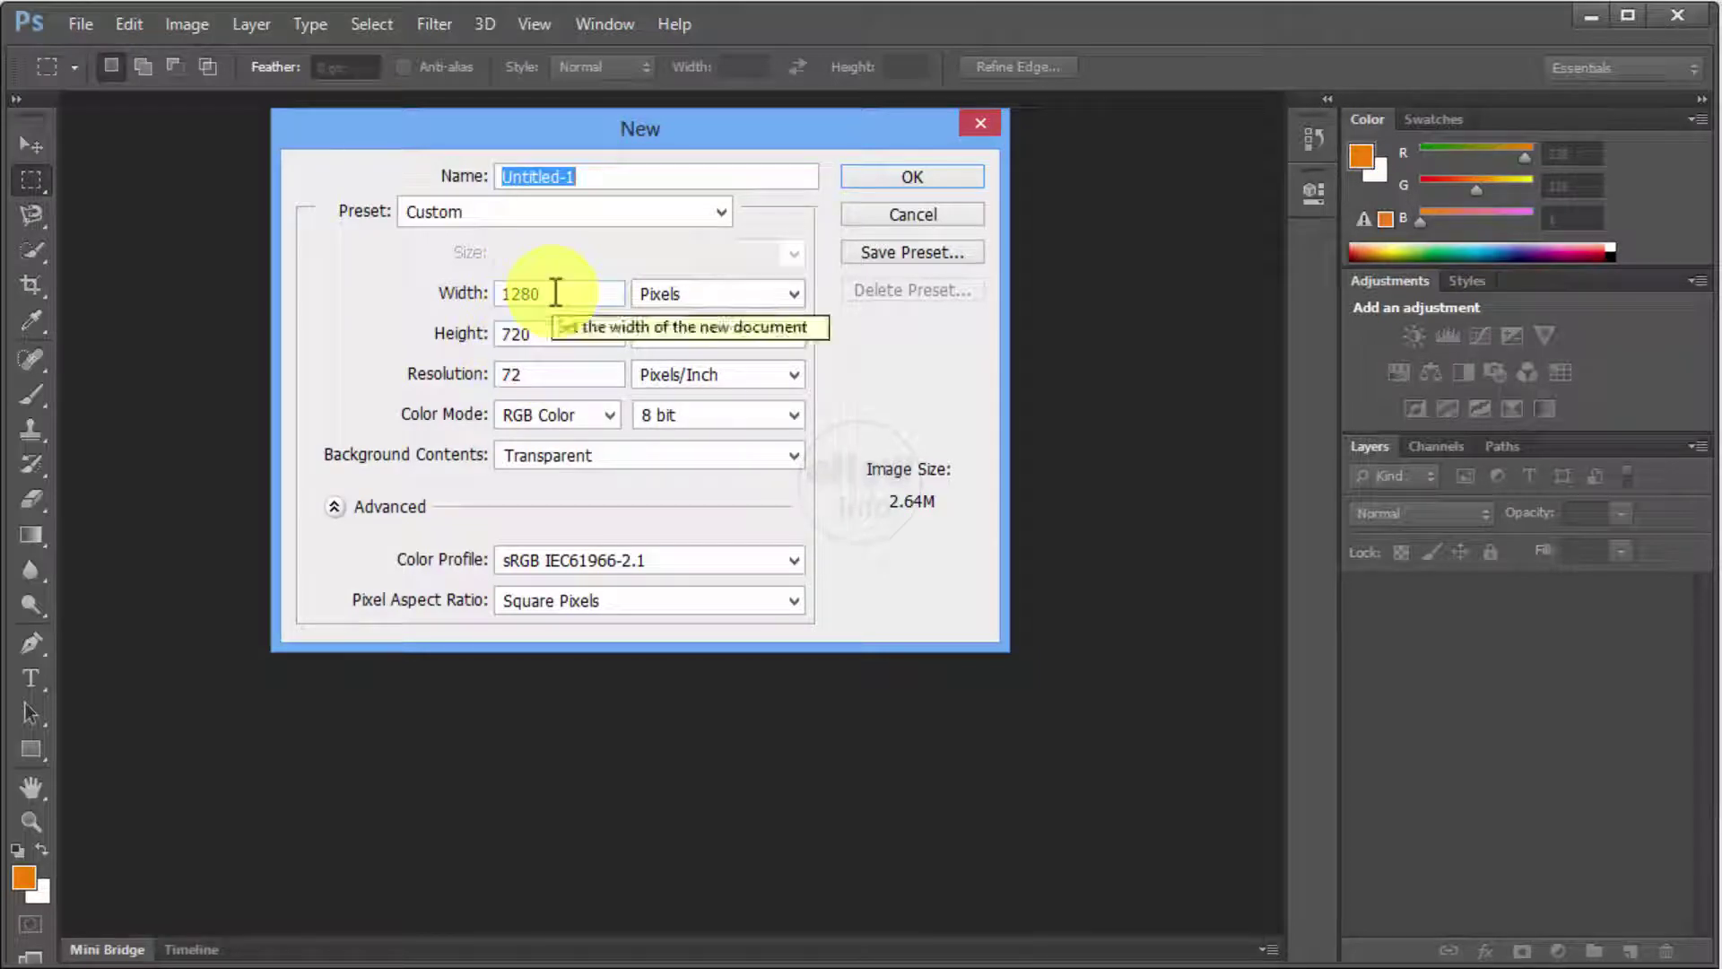
double_click(556, 294)
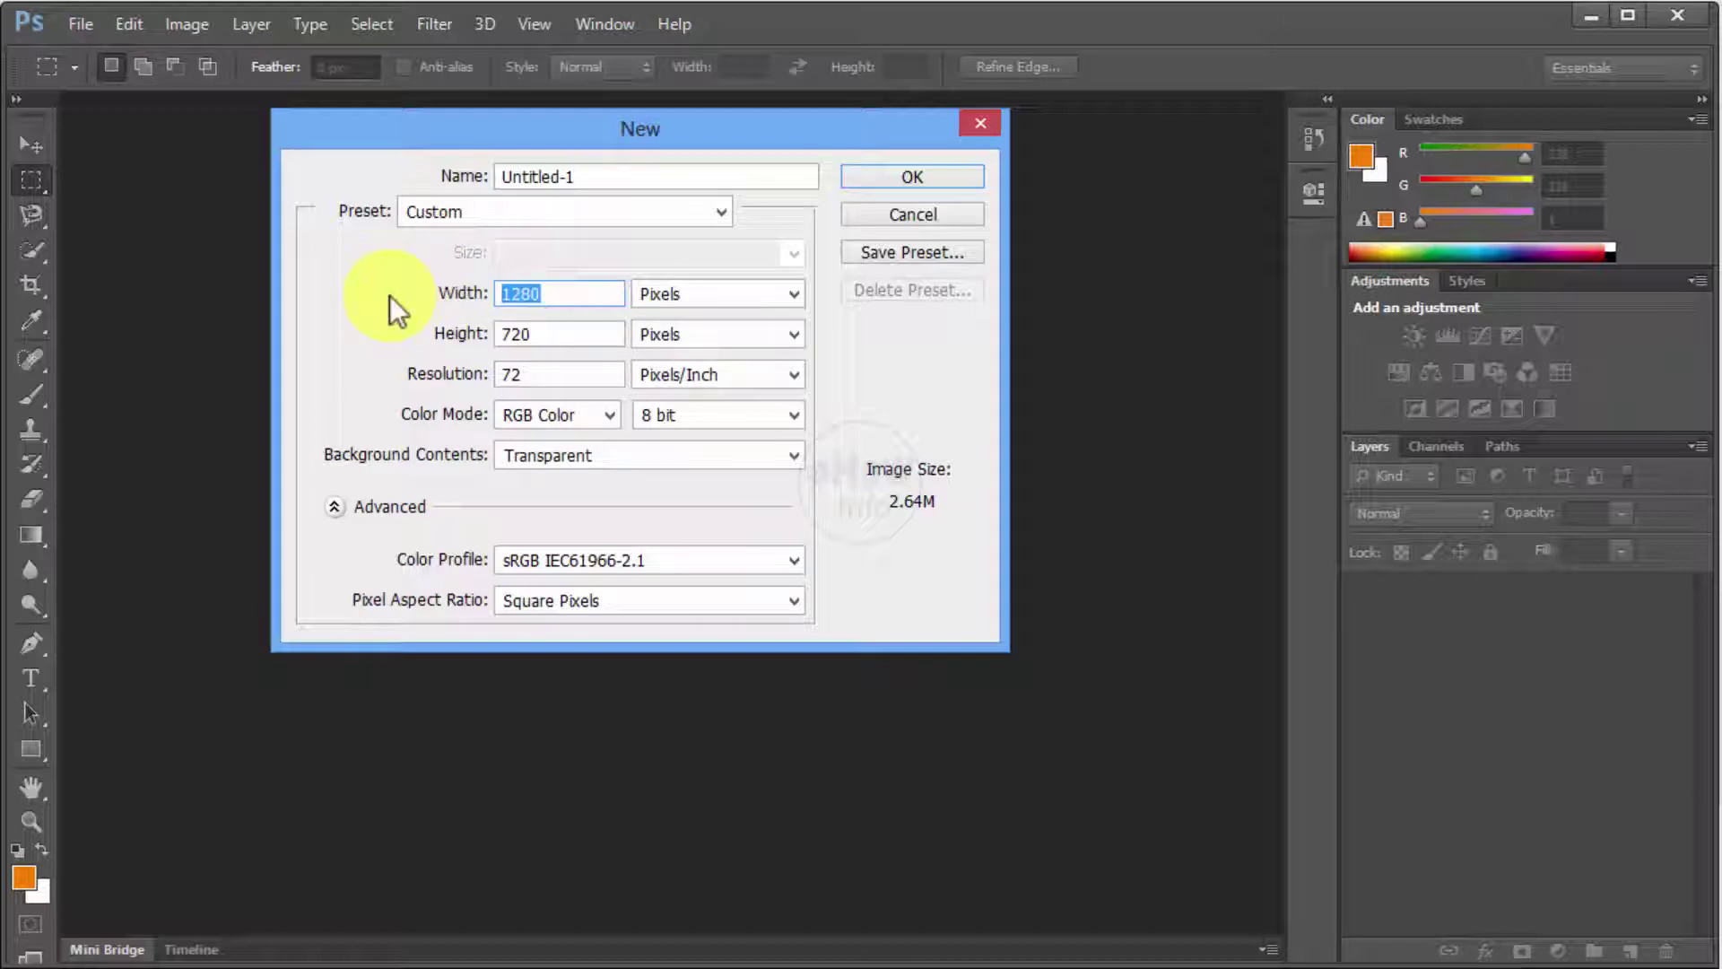
text(12)
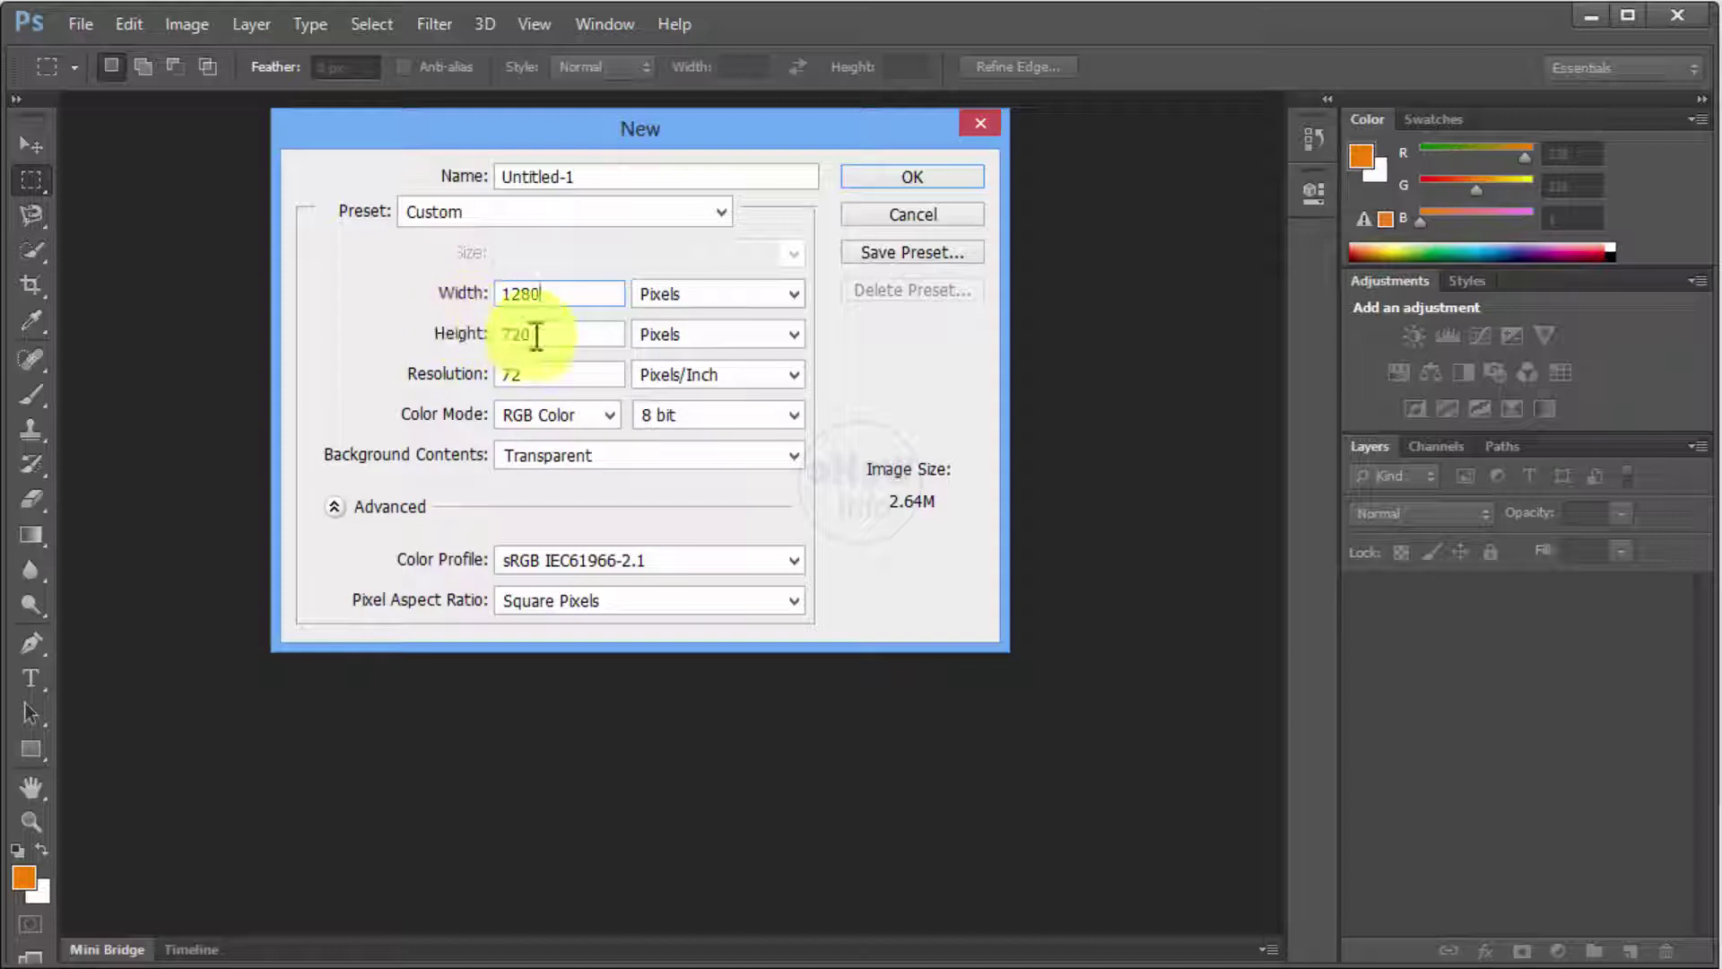
click(533, 333)
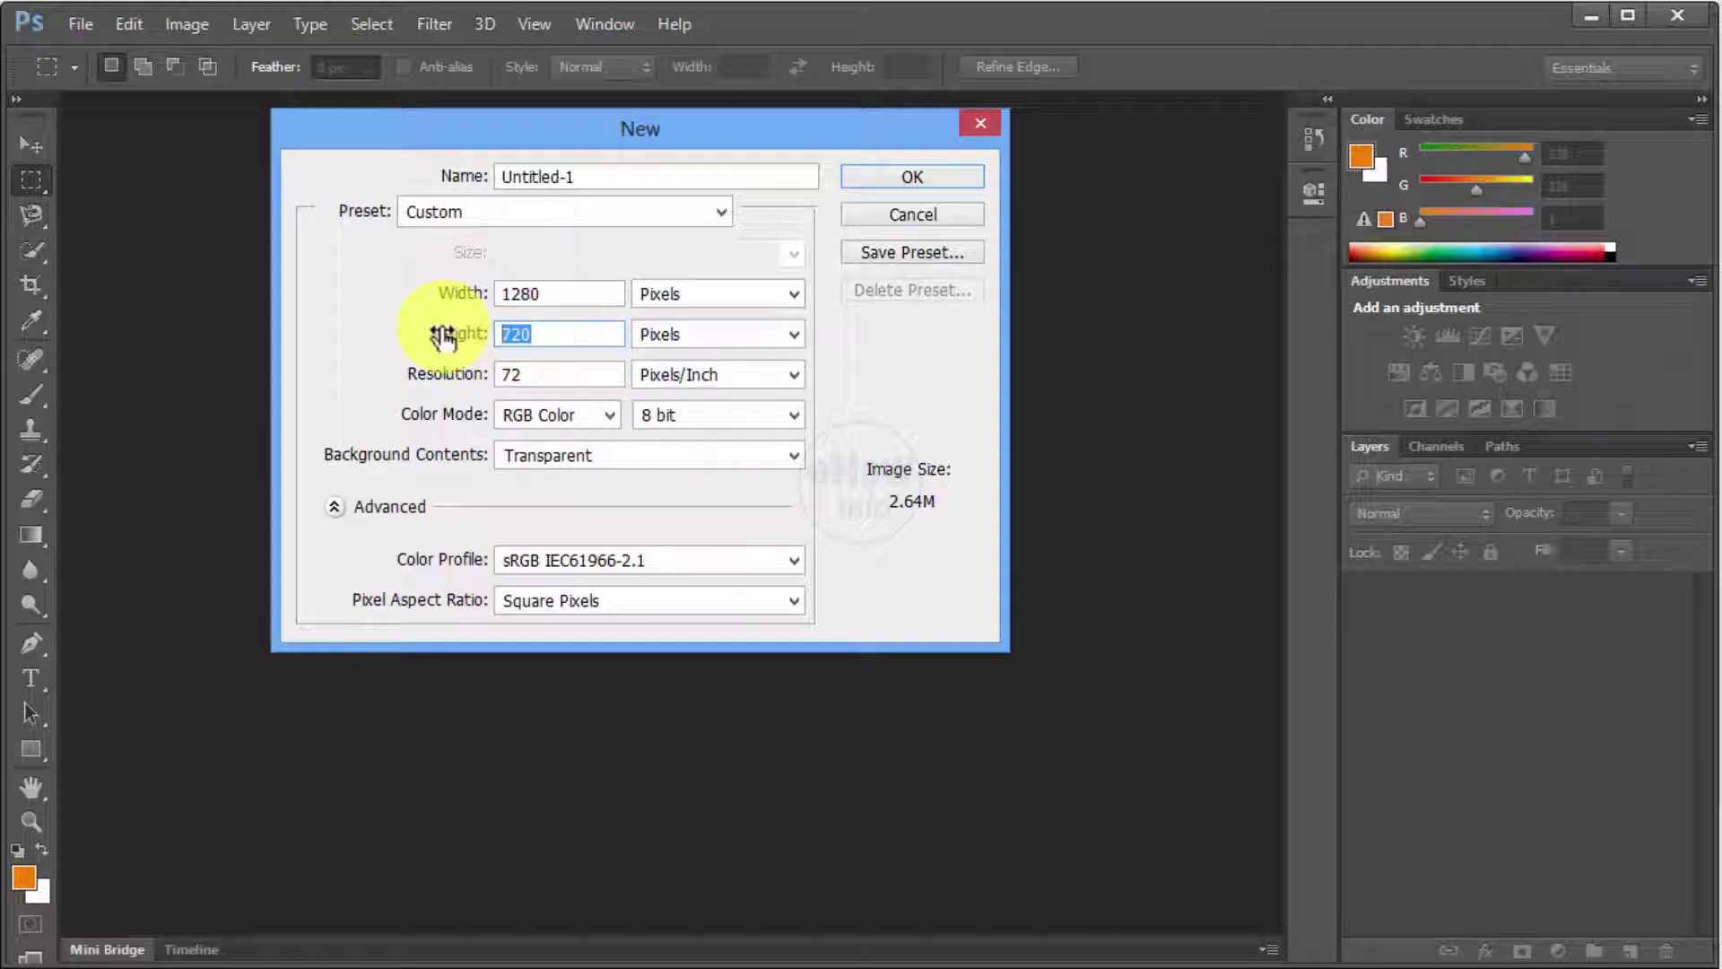
text(150)
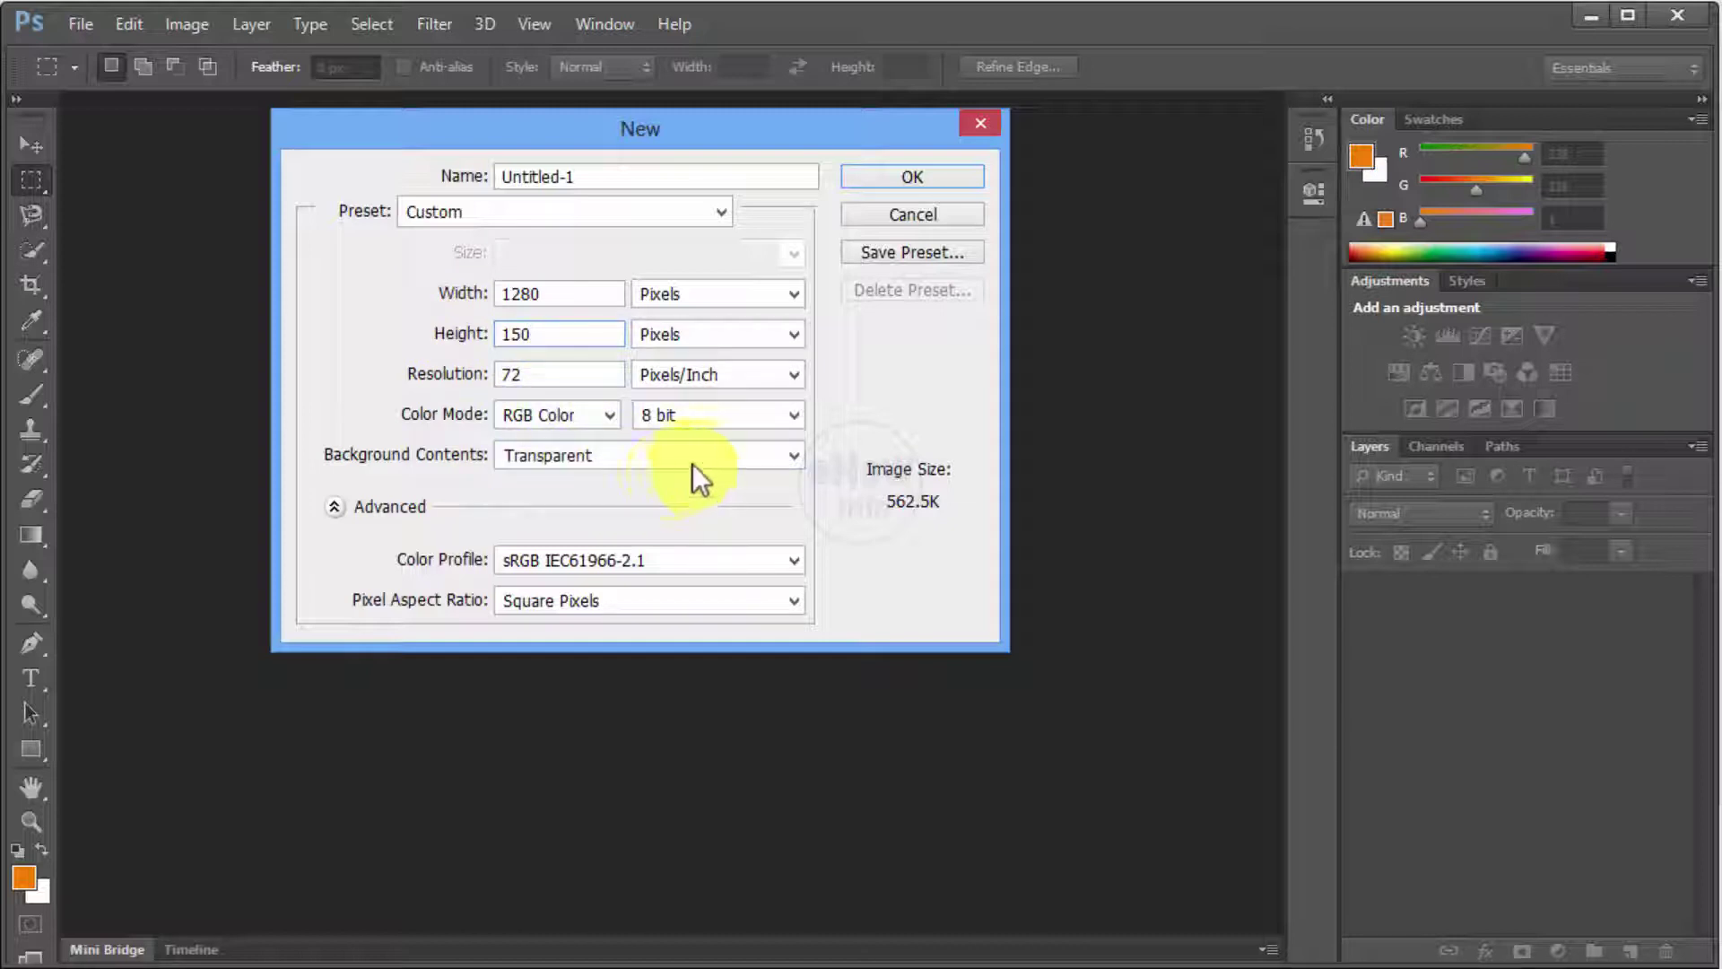
click(750, 455)
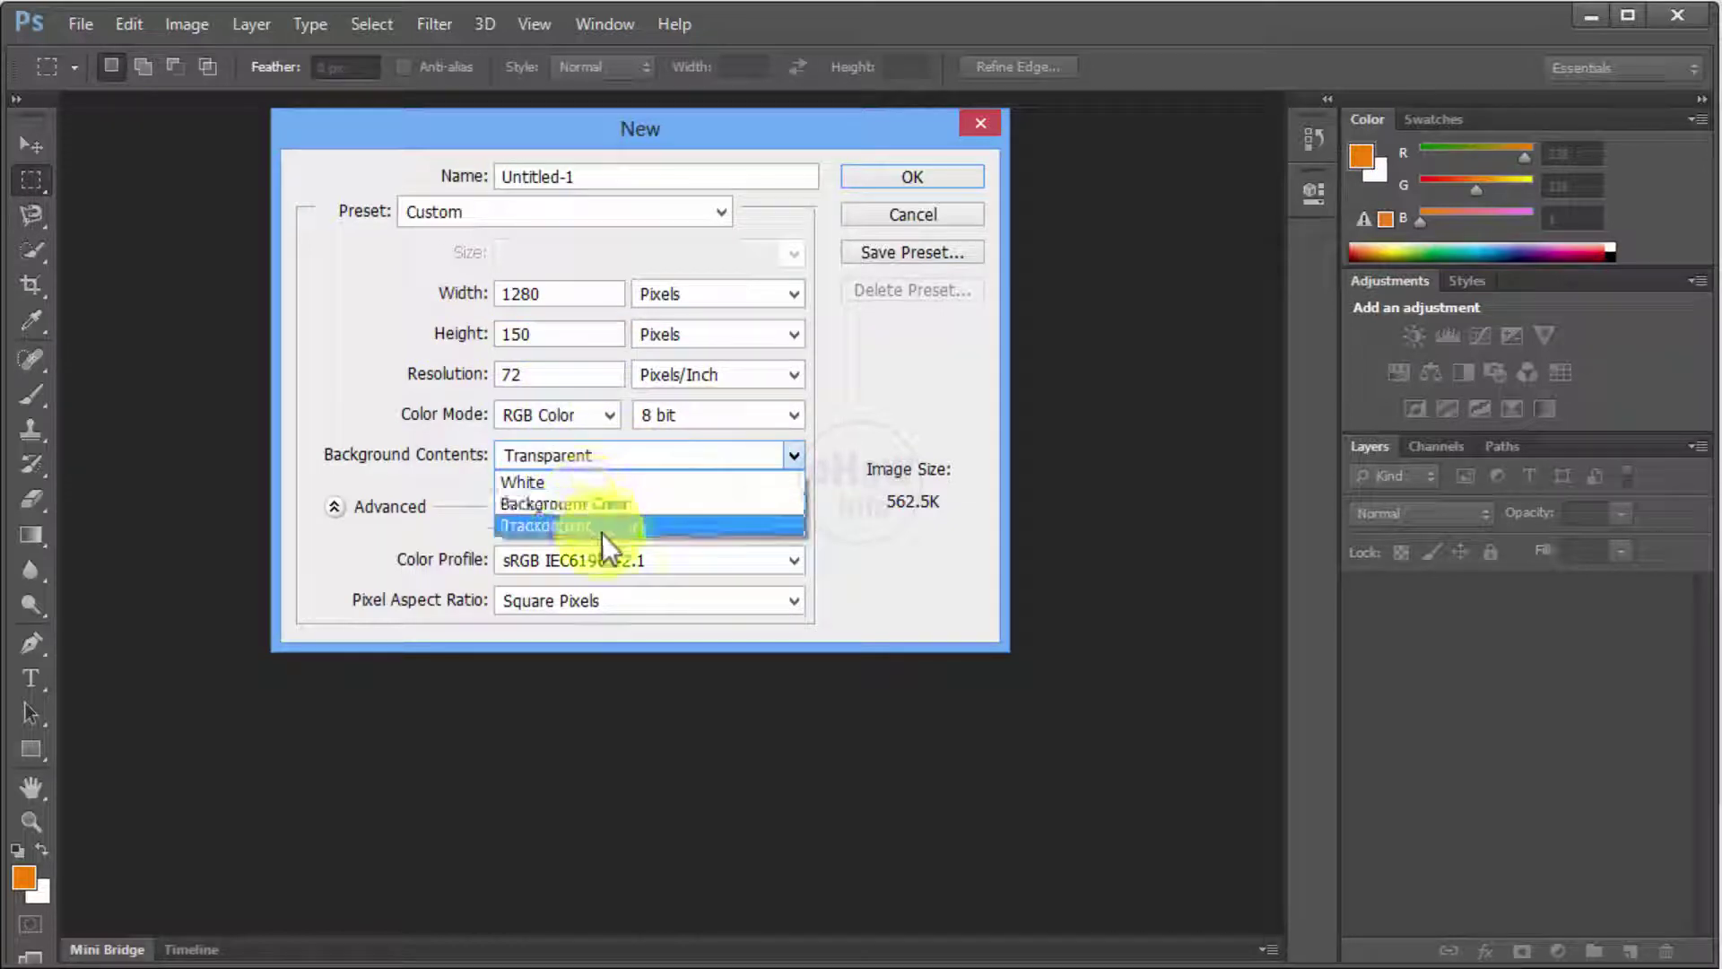
click(601, 529)
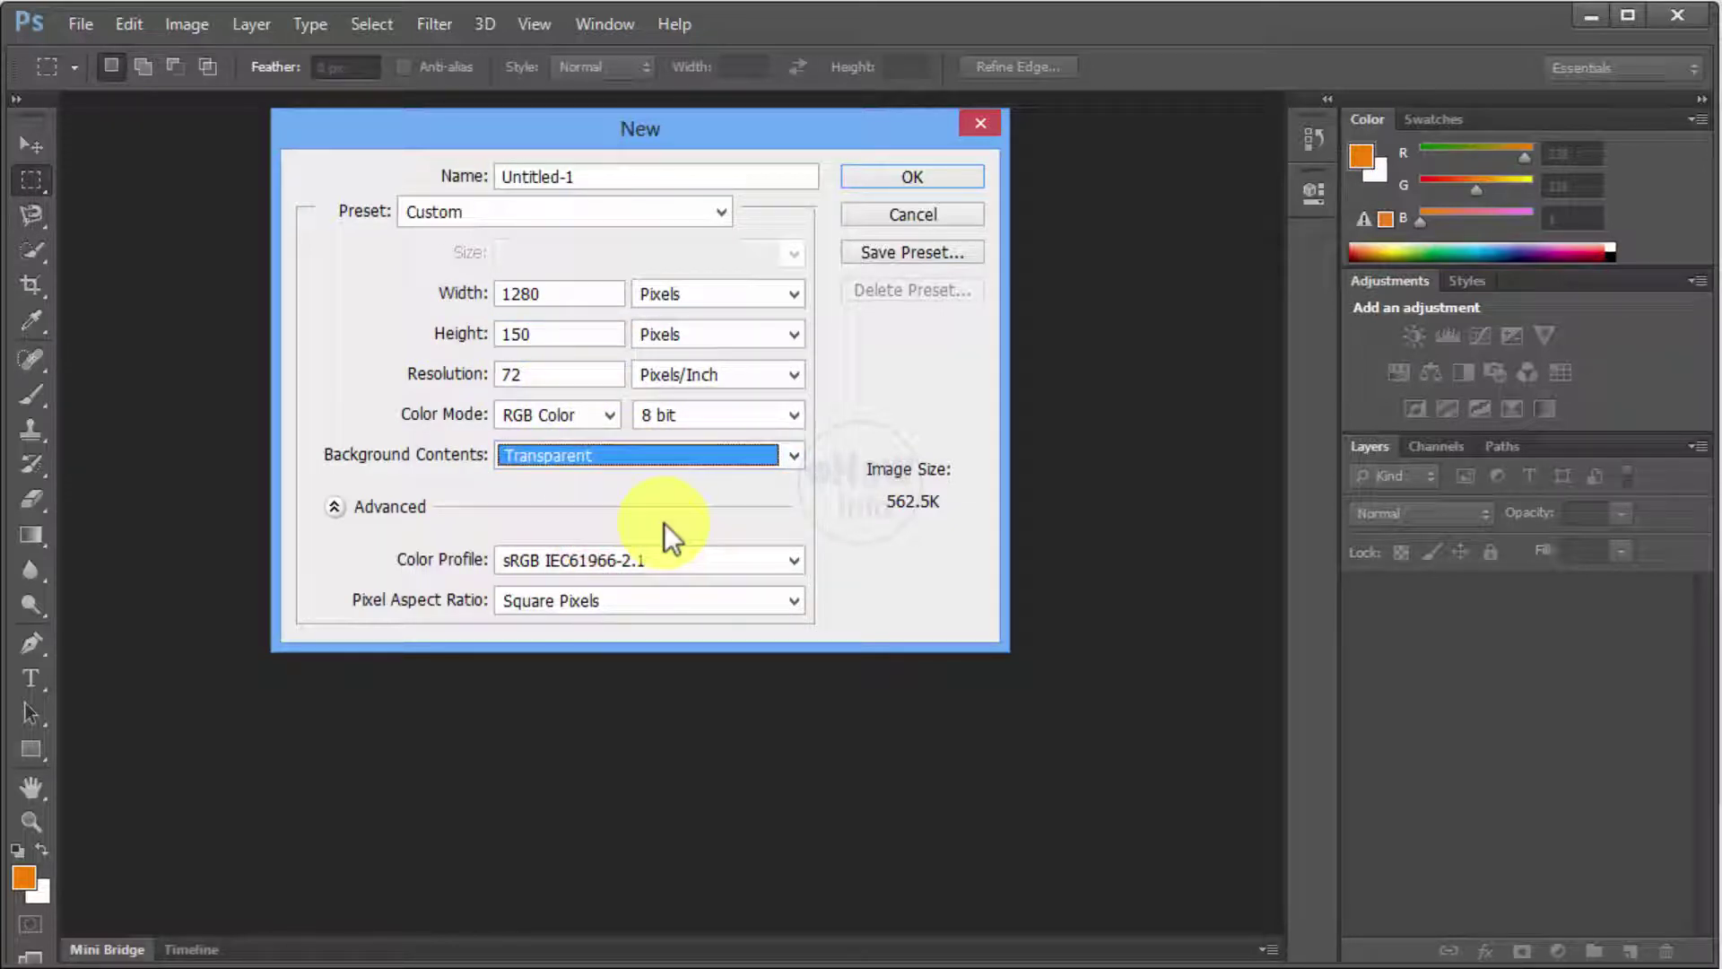
click(932, 176)
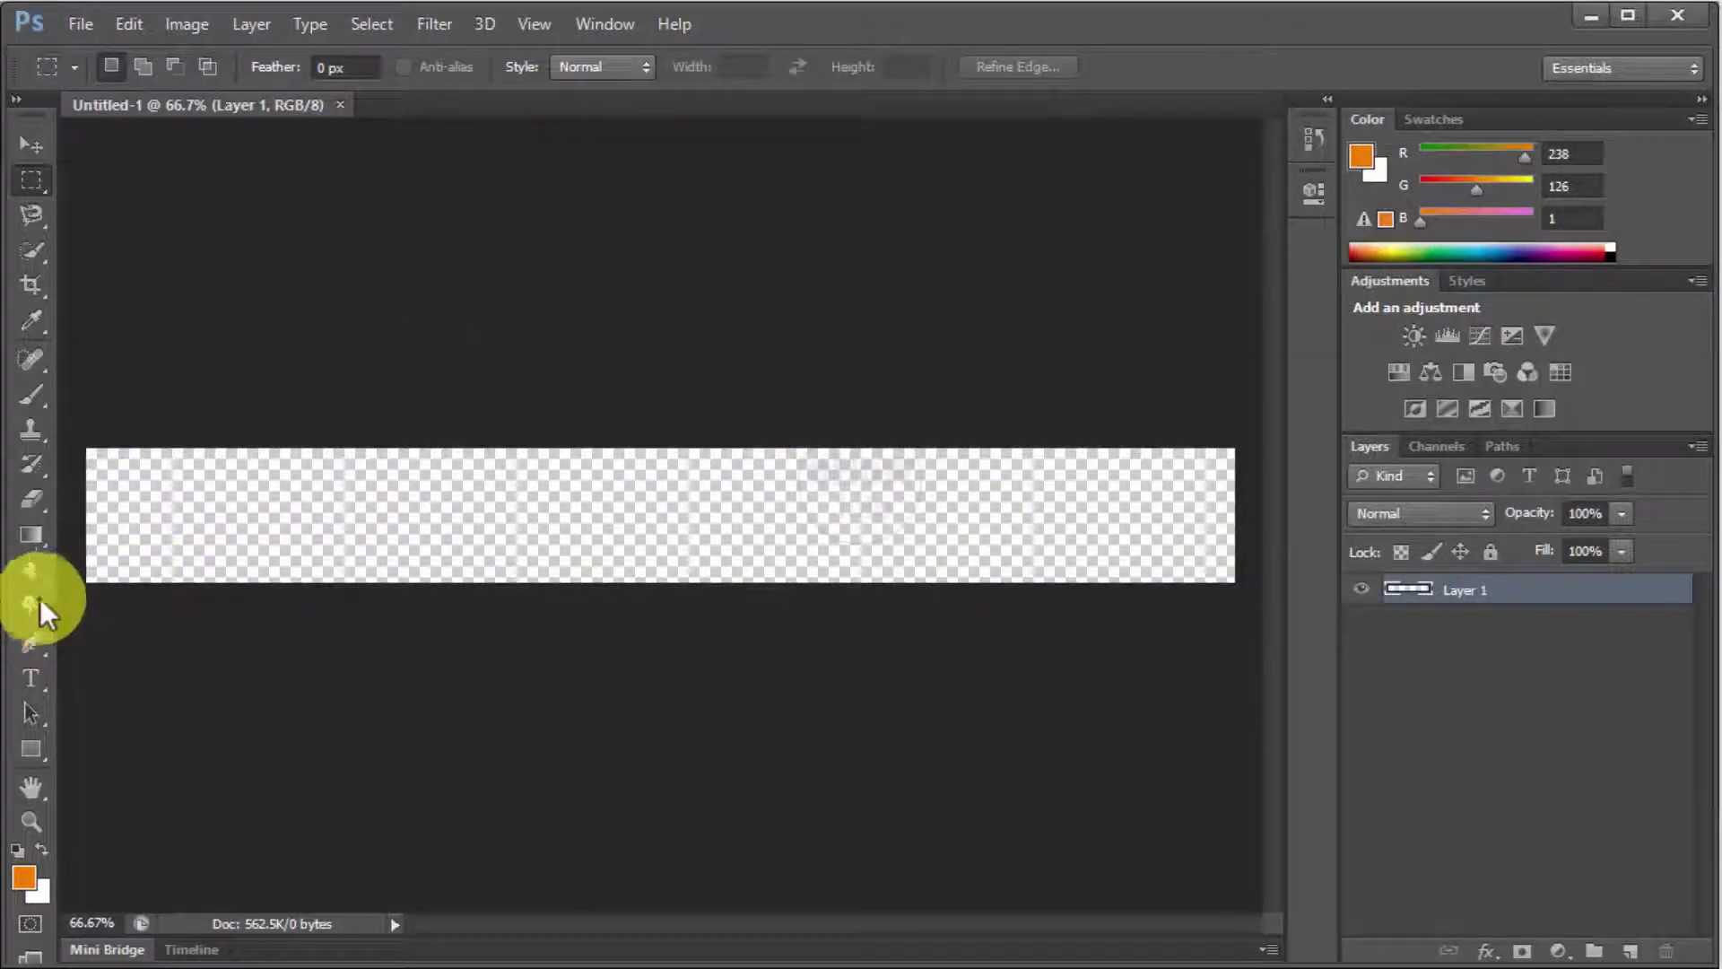
- Add a text layer reading "Tutorials" in red 72 pt Arial Bold, centred, on the transparent canvas
click(45, 678)
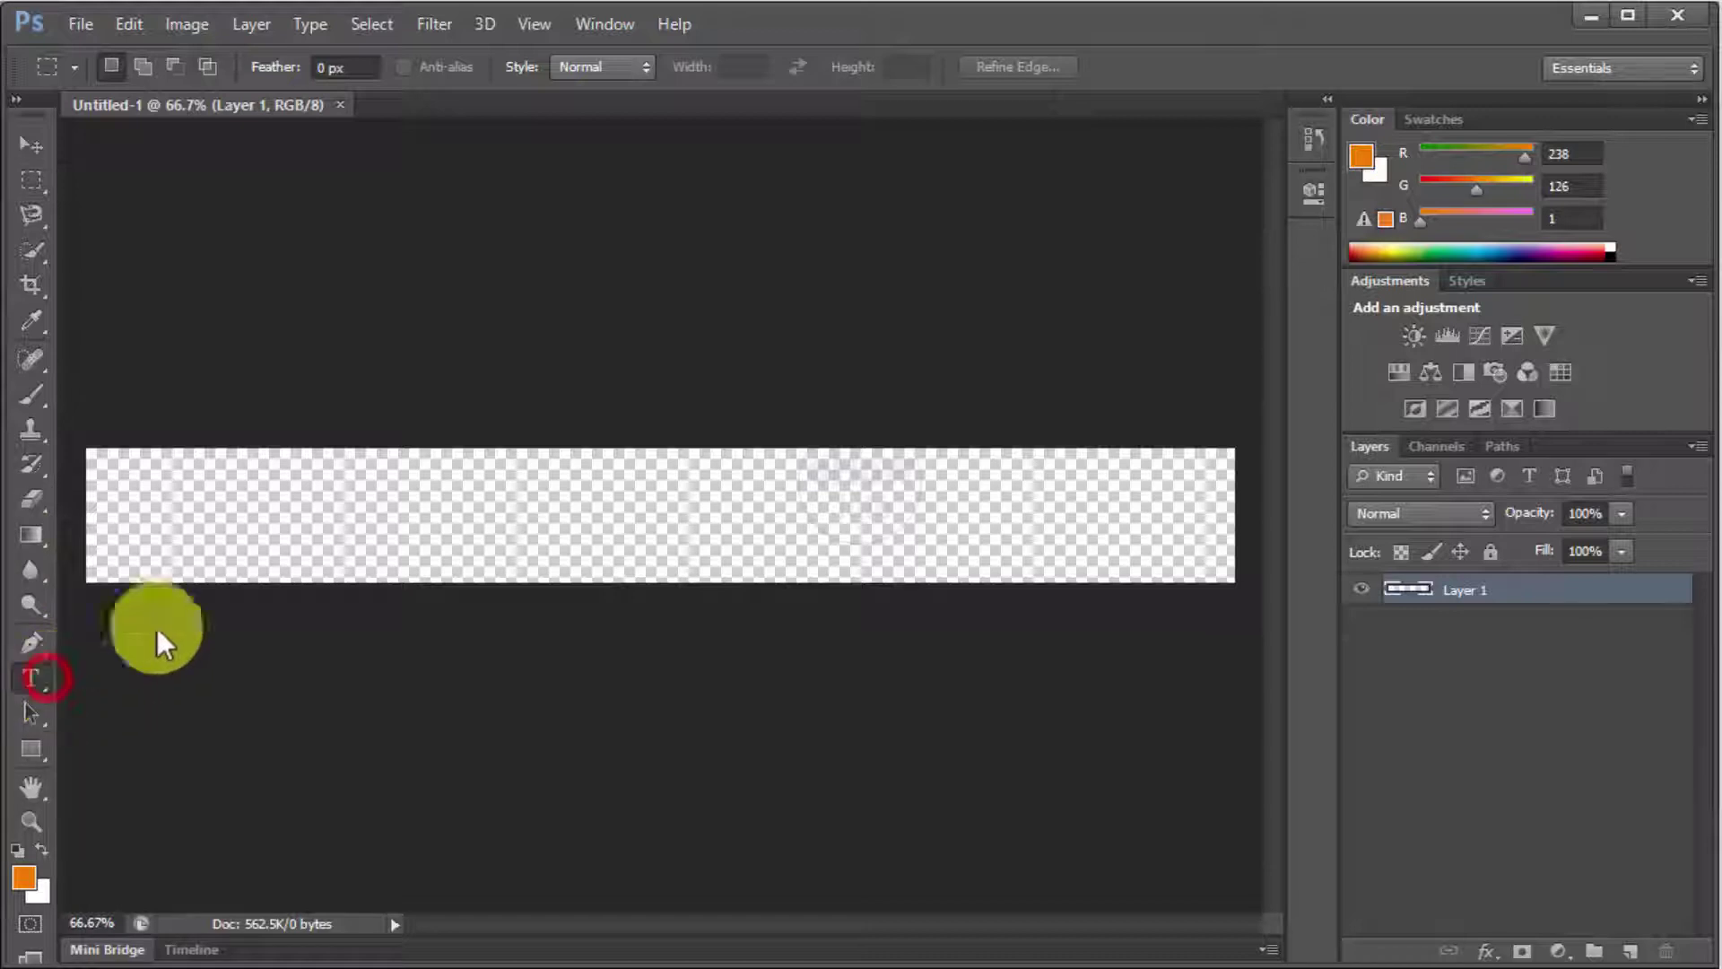
click(425, 496)
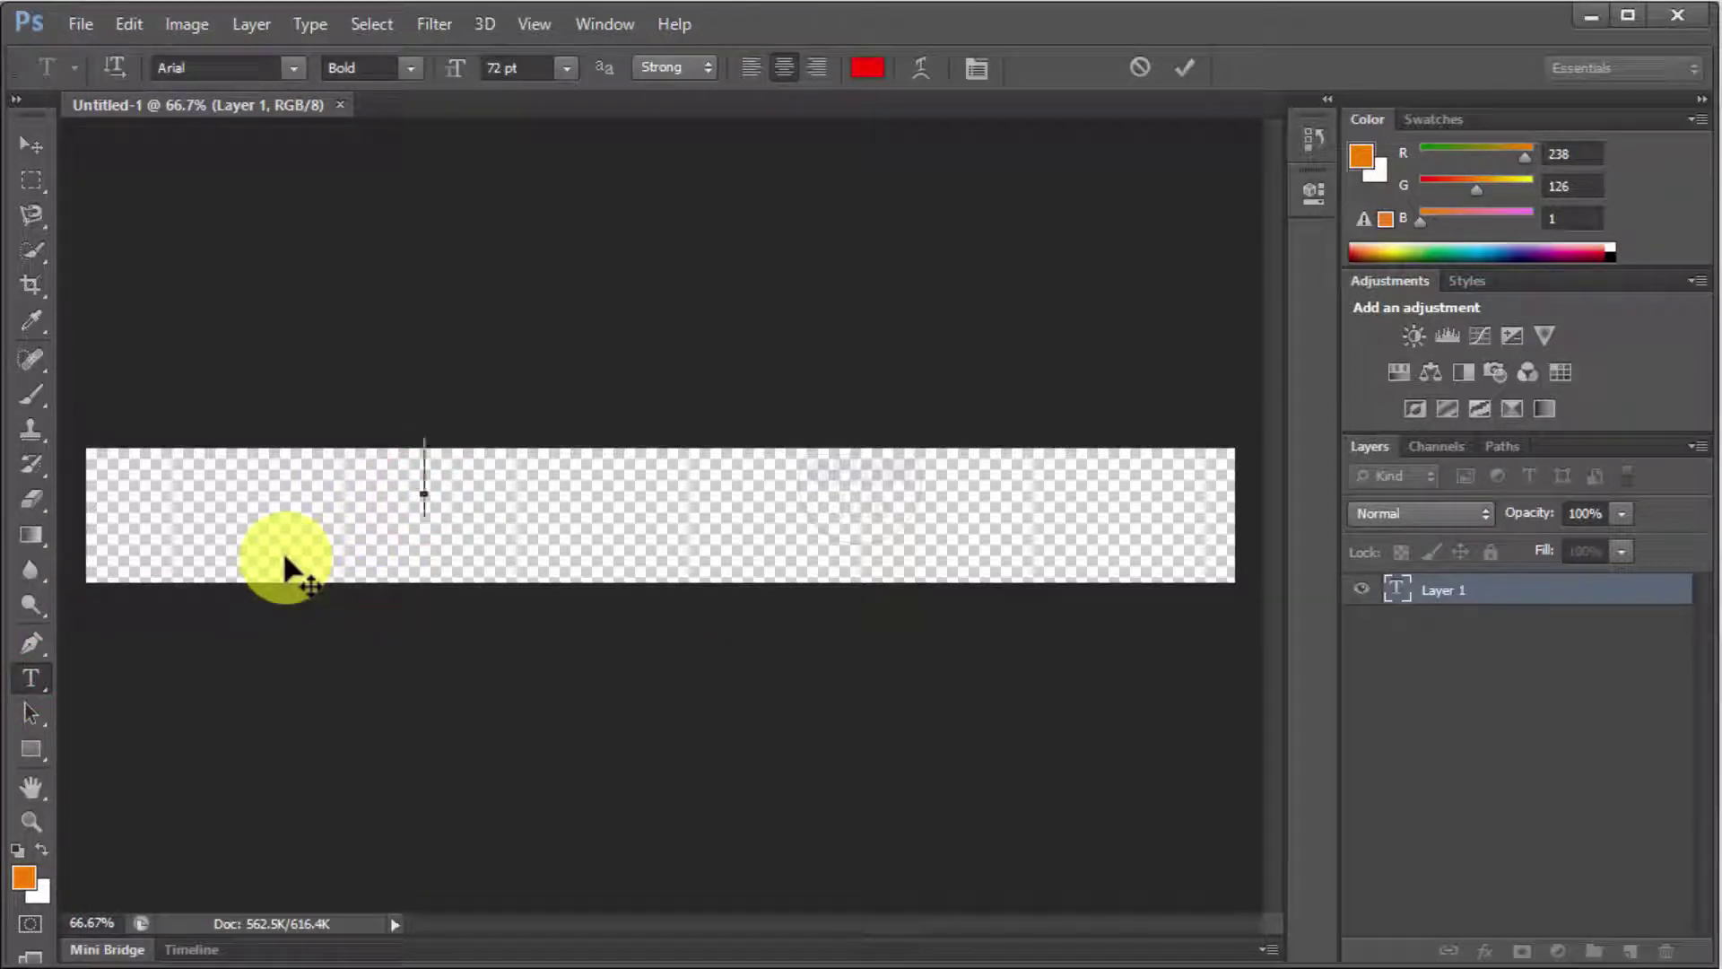
text(Tutori)
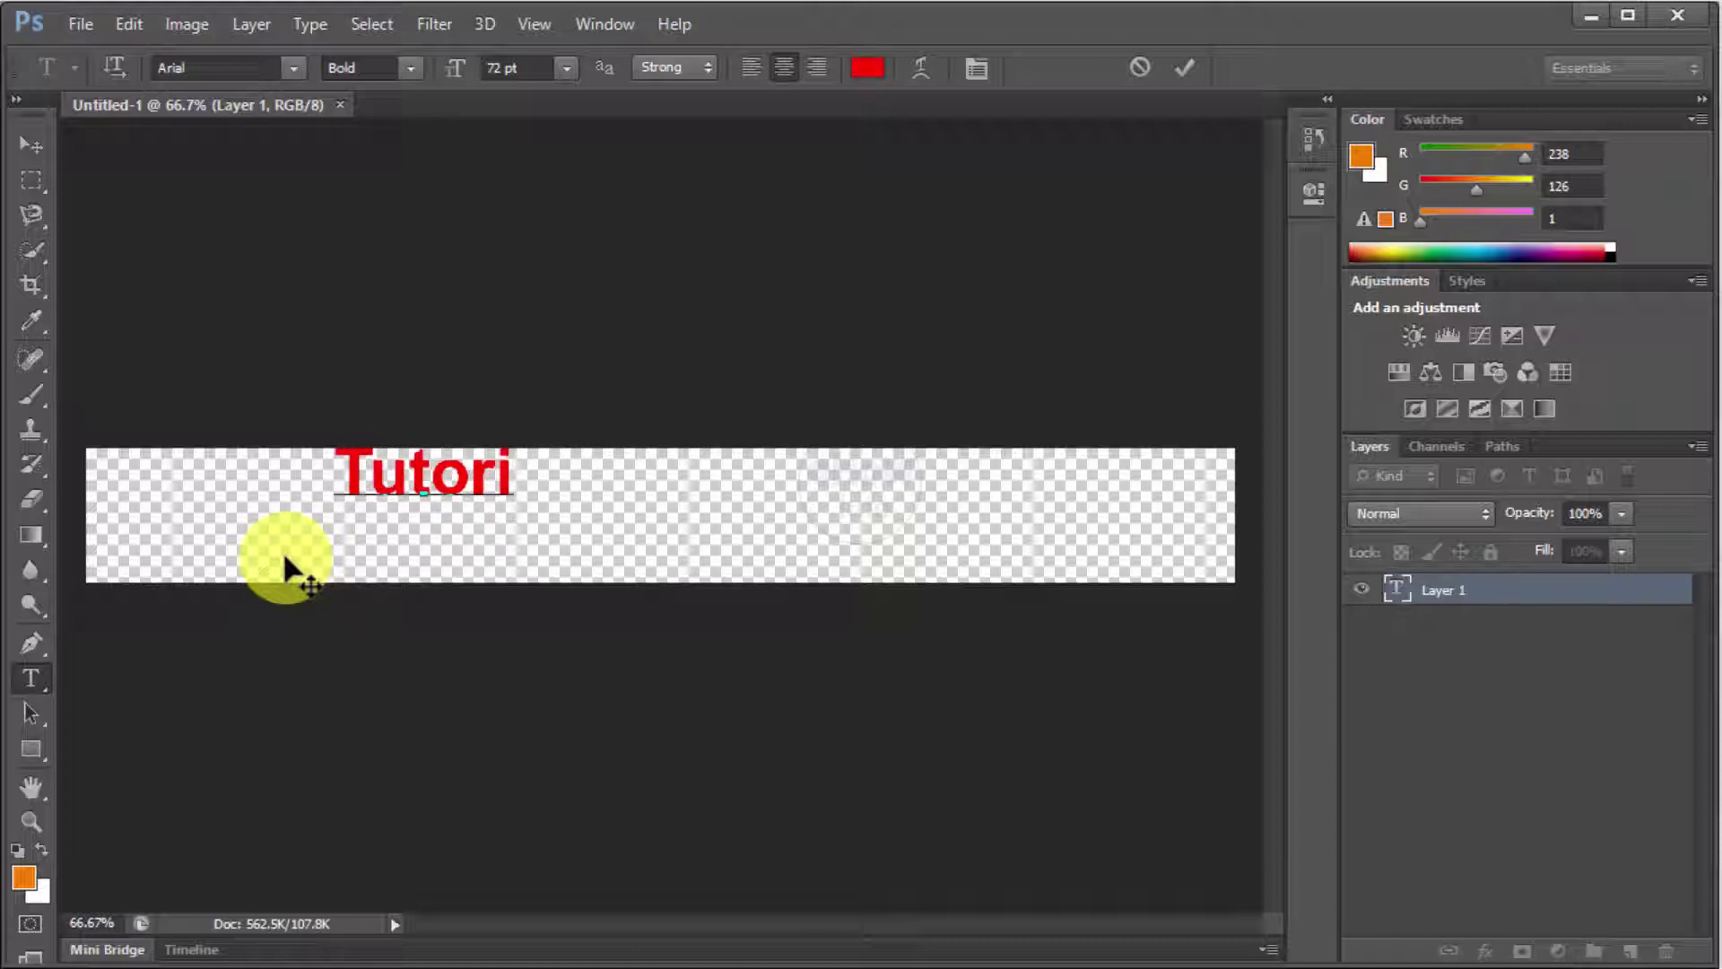
text(als)
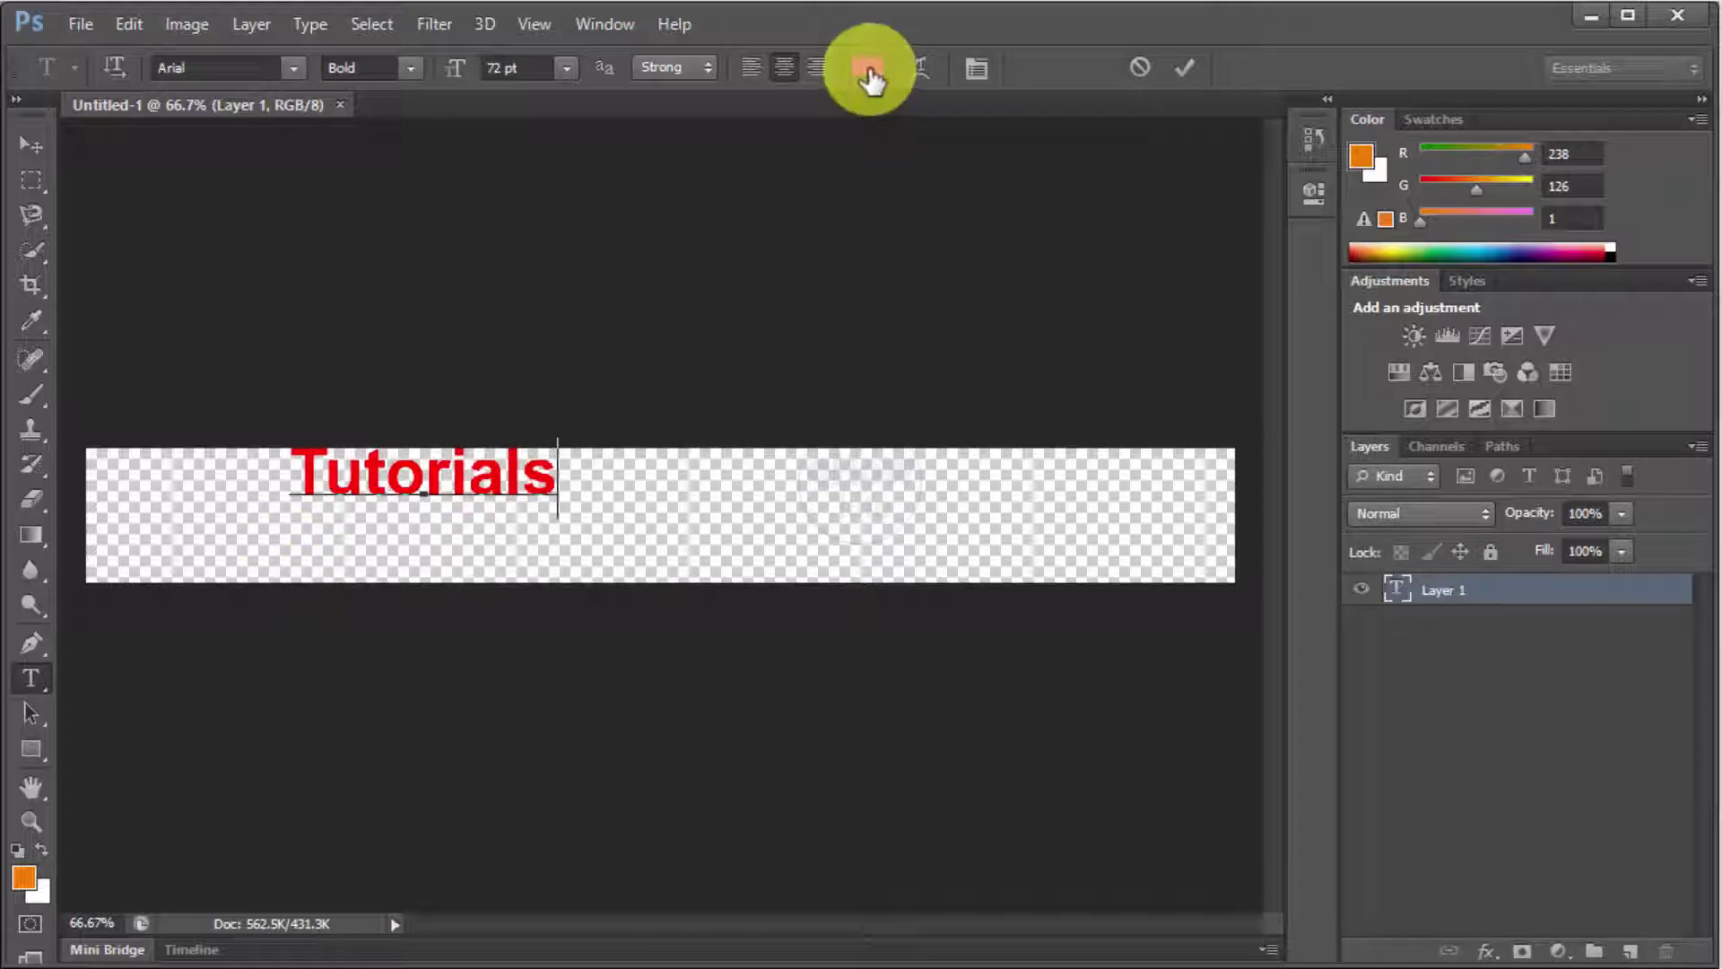
- Change the colour of the "Tutorials" text to dark blue, RGB 25, 26, 169, and commit the edit
click(1396, 587)
double_click(1396, 587)
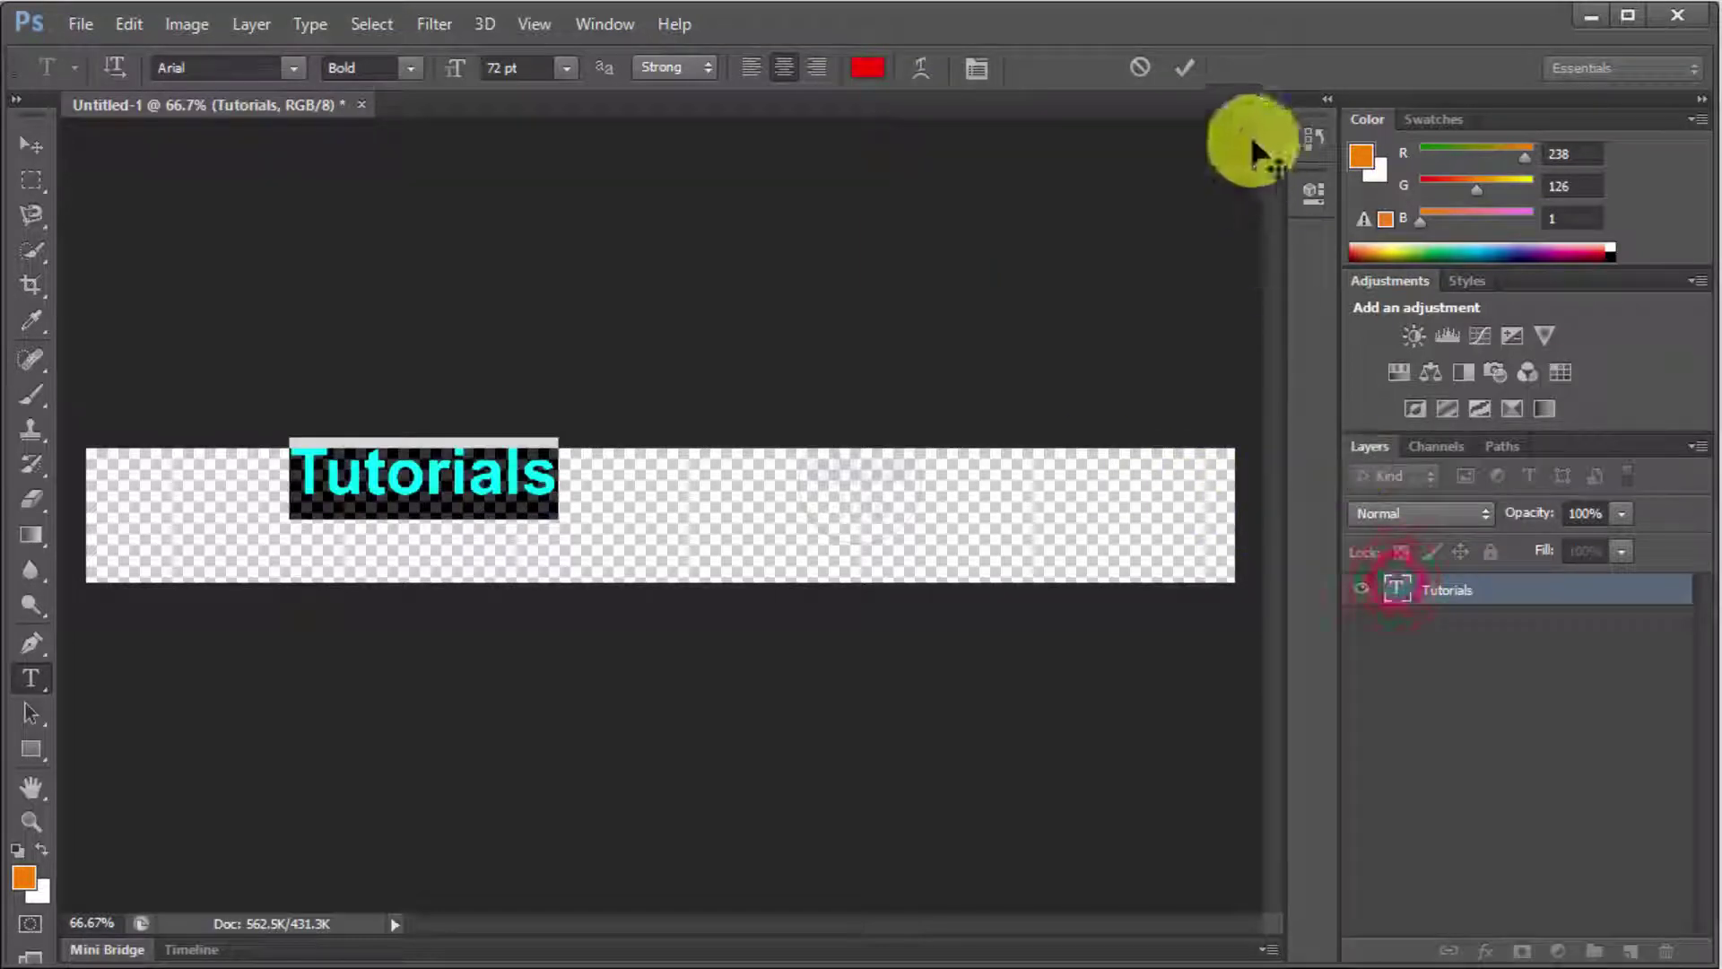
click(867, 67)
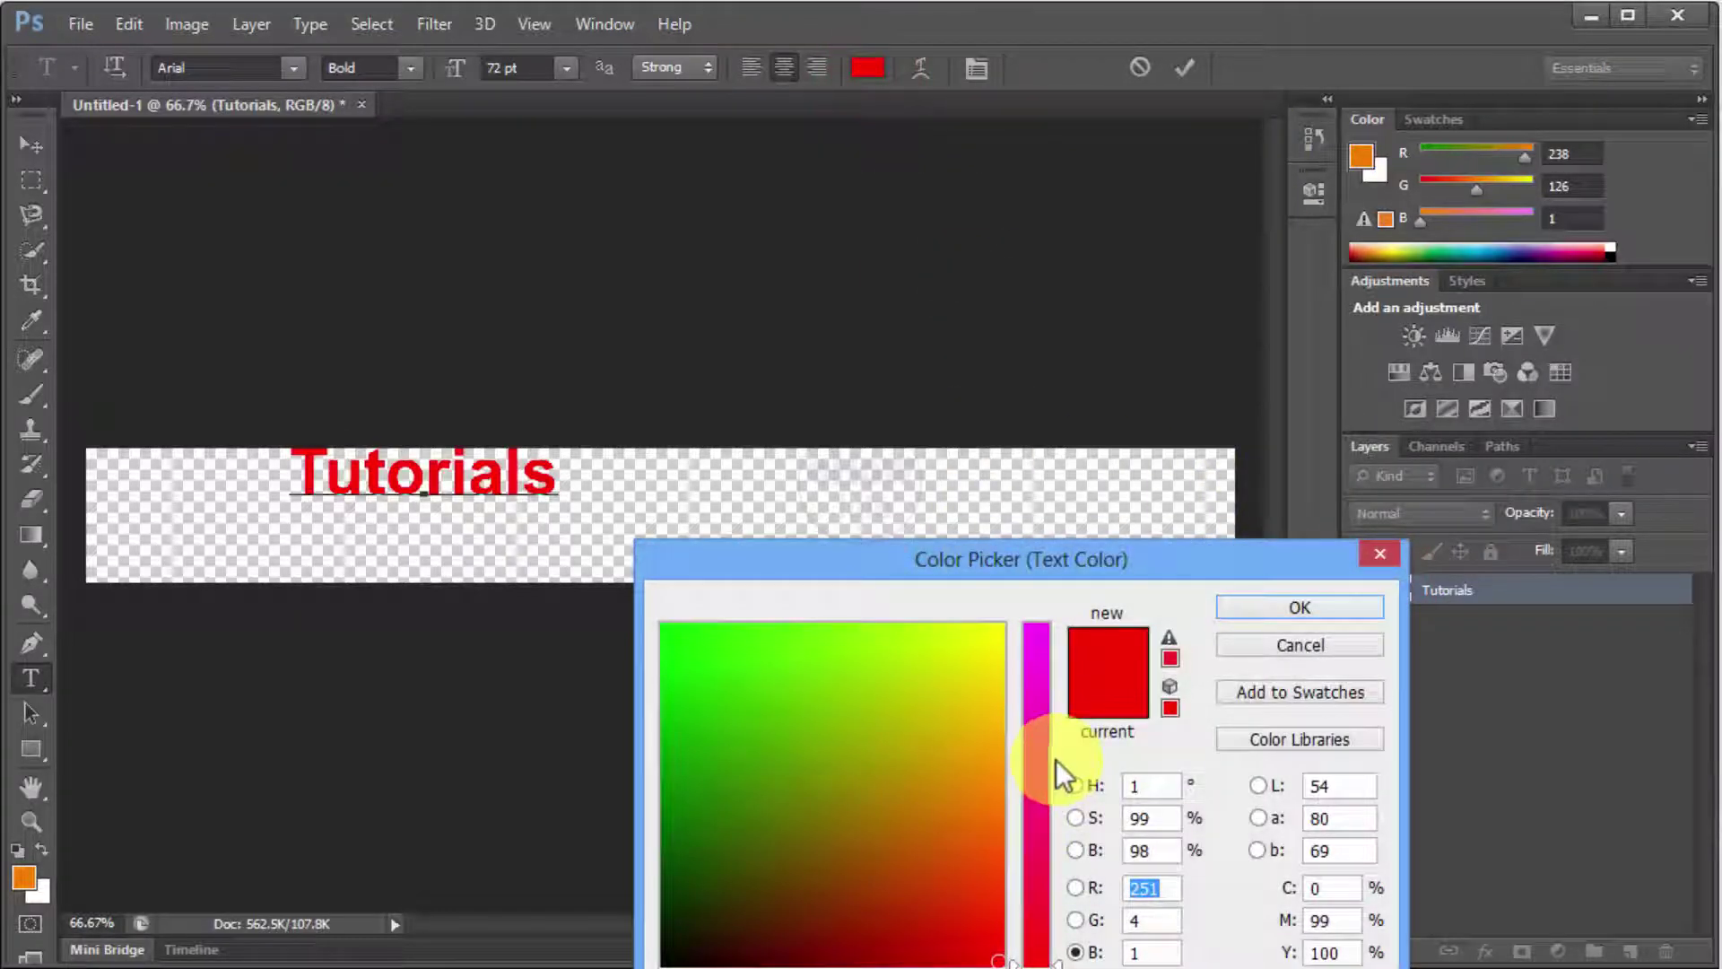
drag(1035, 809, 1035, 739)
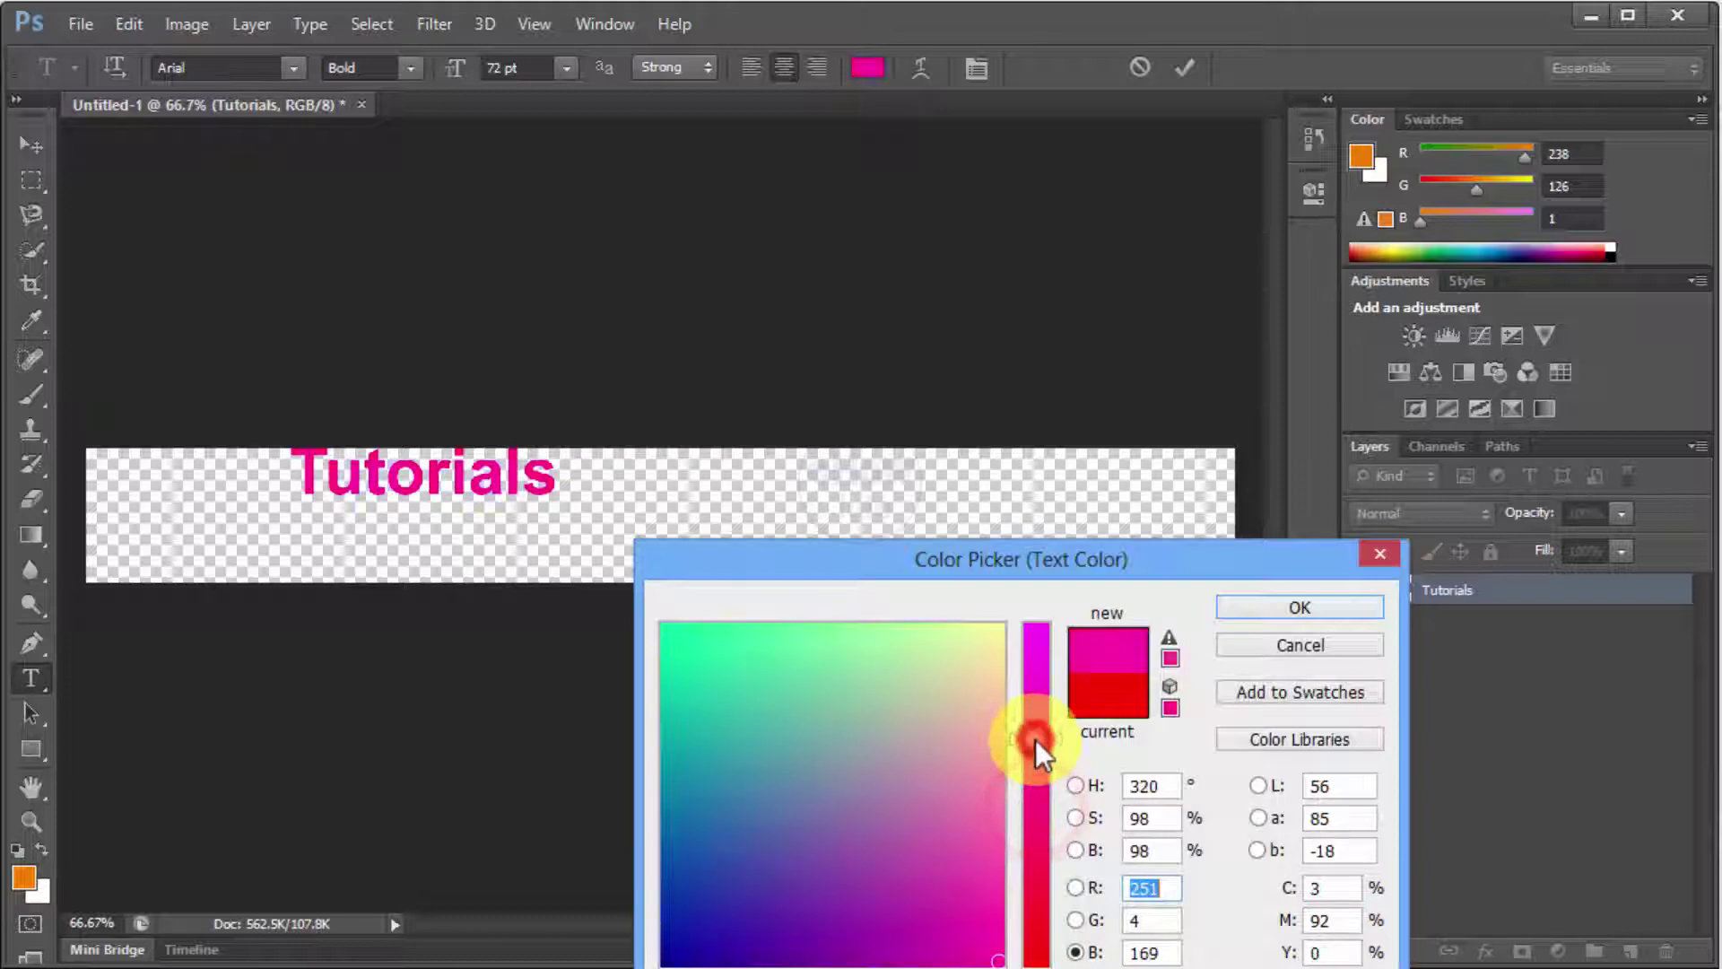
click(691, 645)
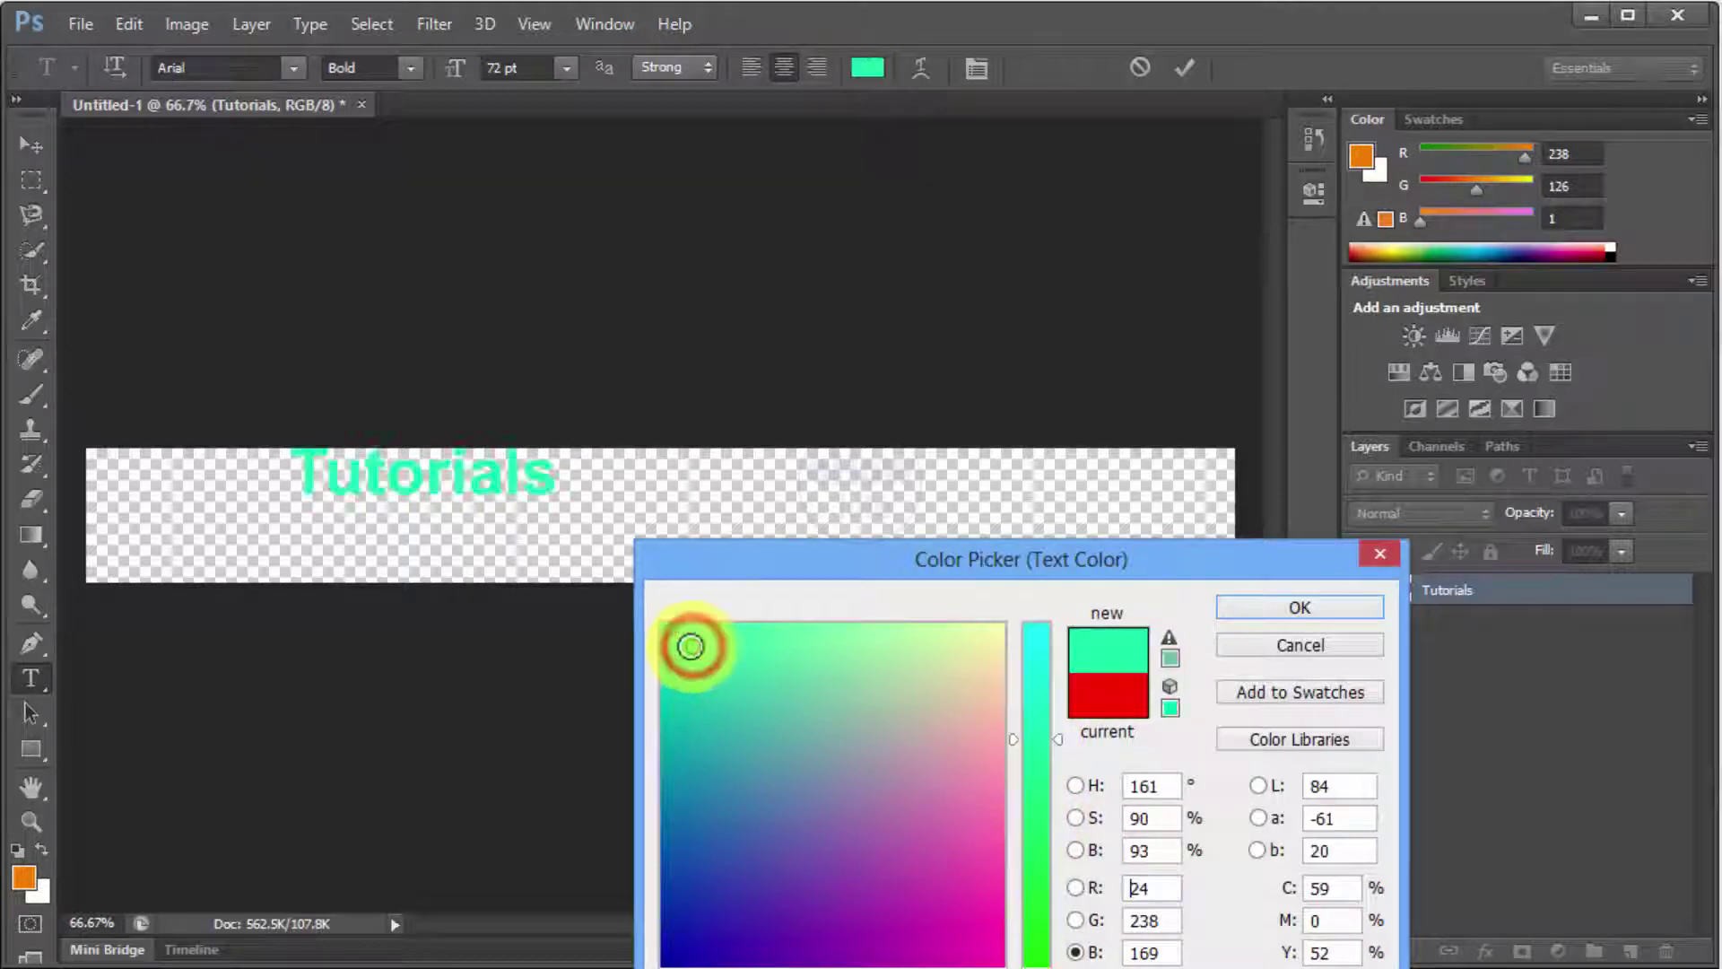
click(683, 680)
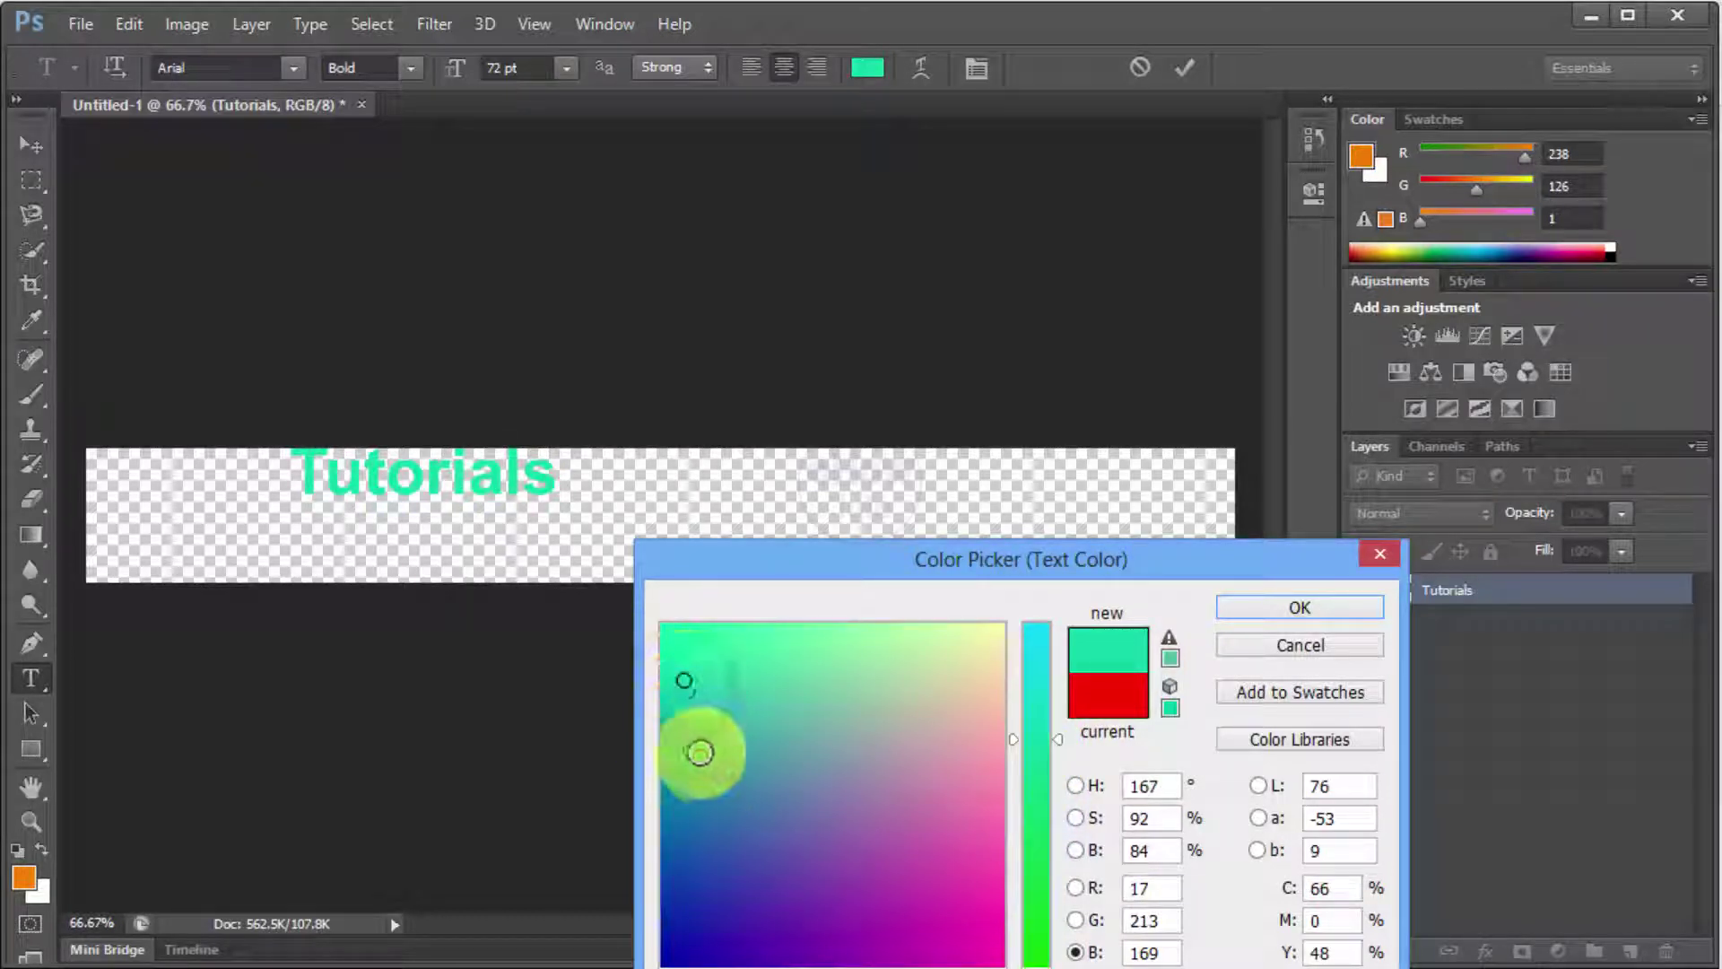
click(687, 810)
click(694, 931)
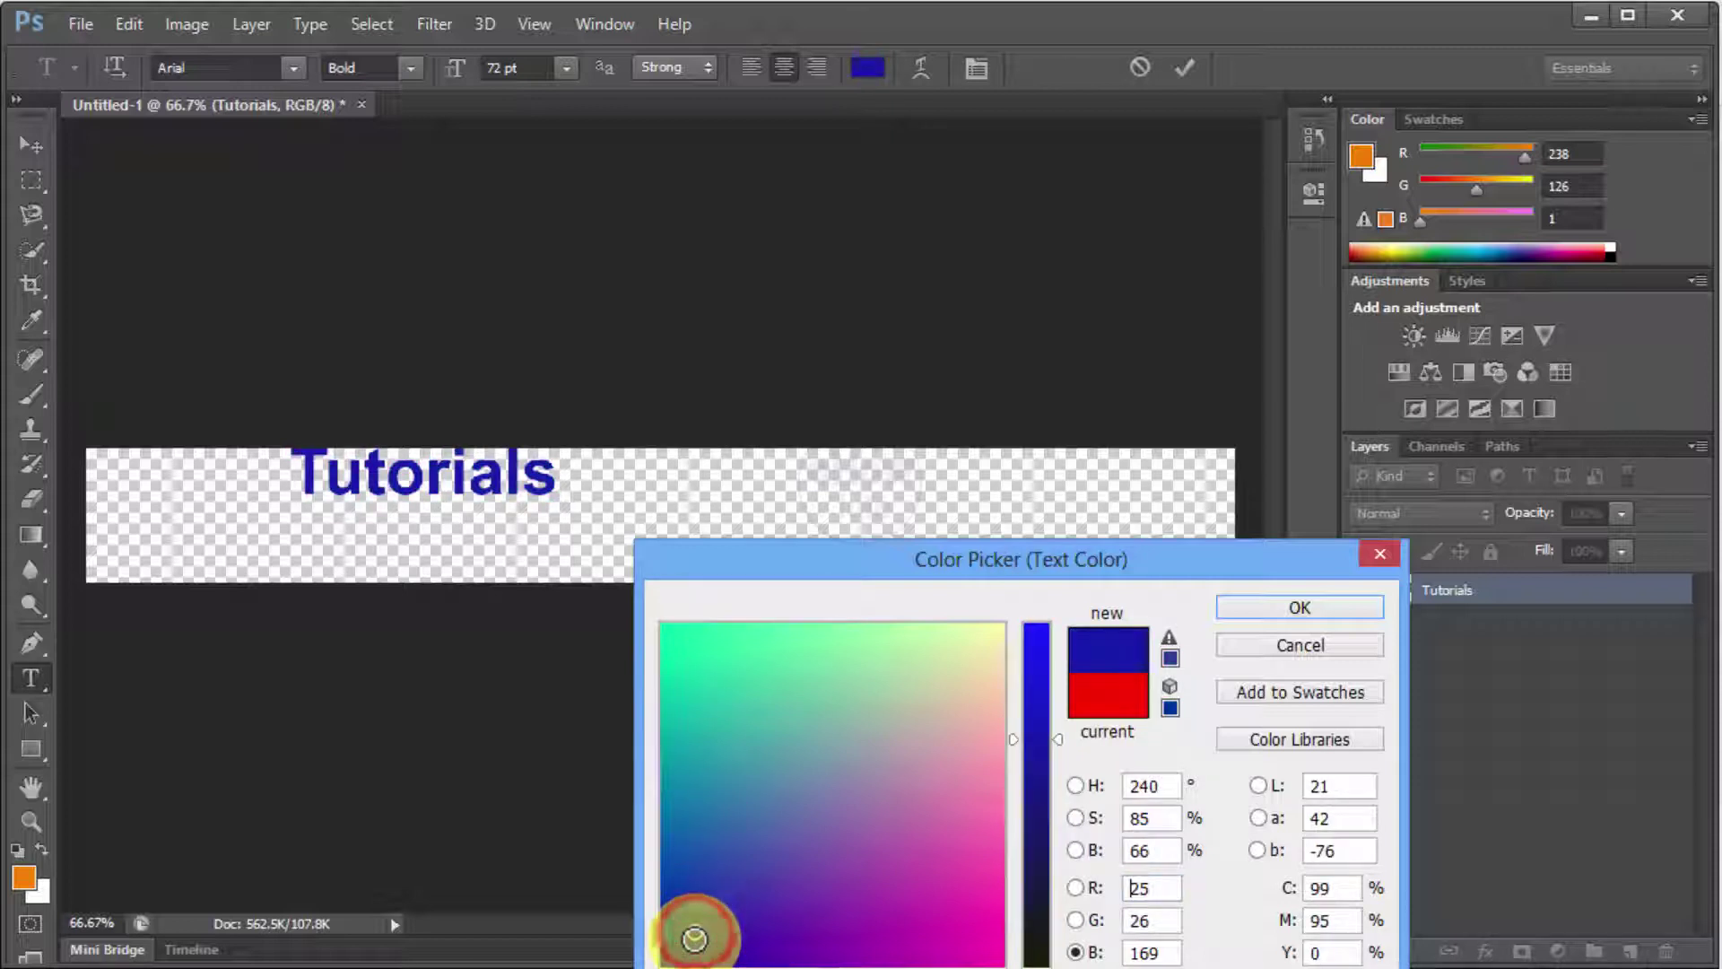
click(1272, 608)
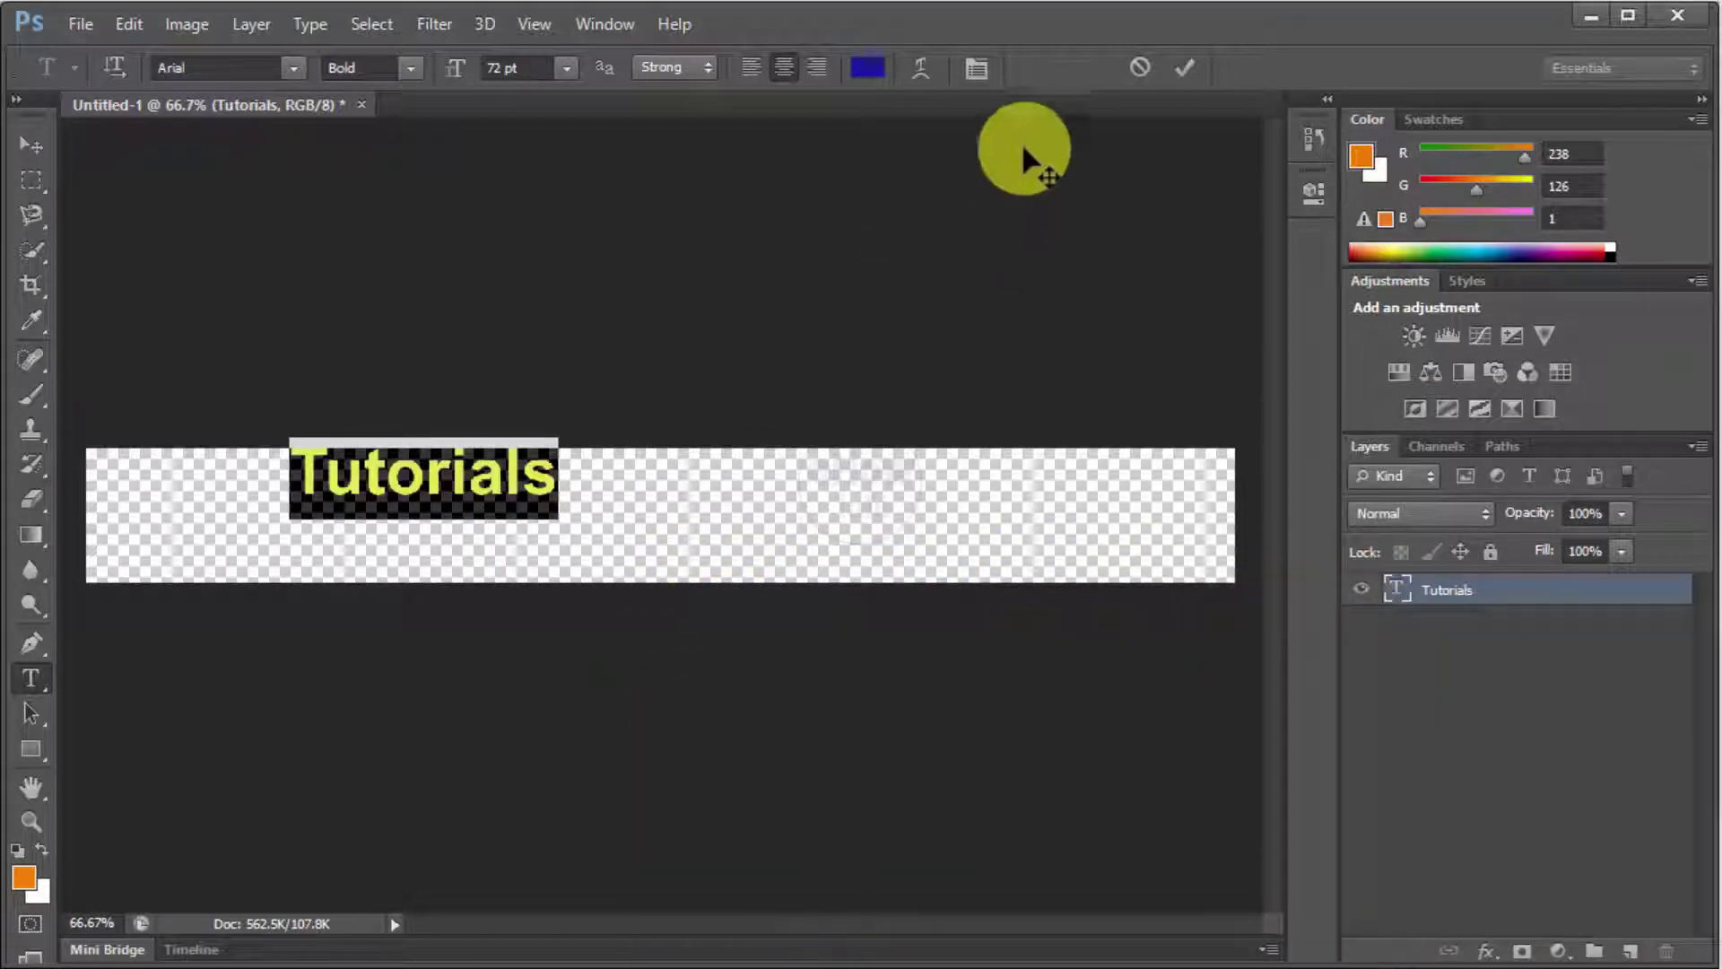
click(1168, 81)
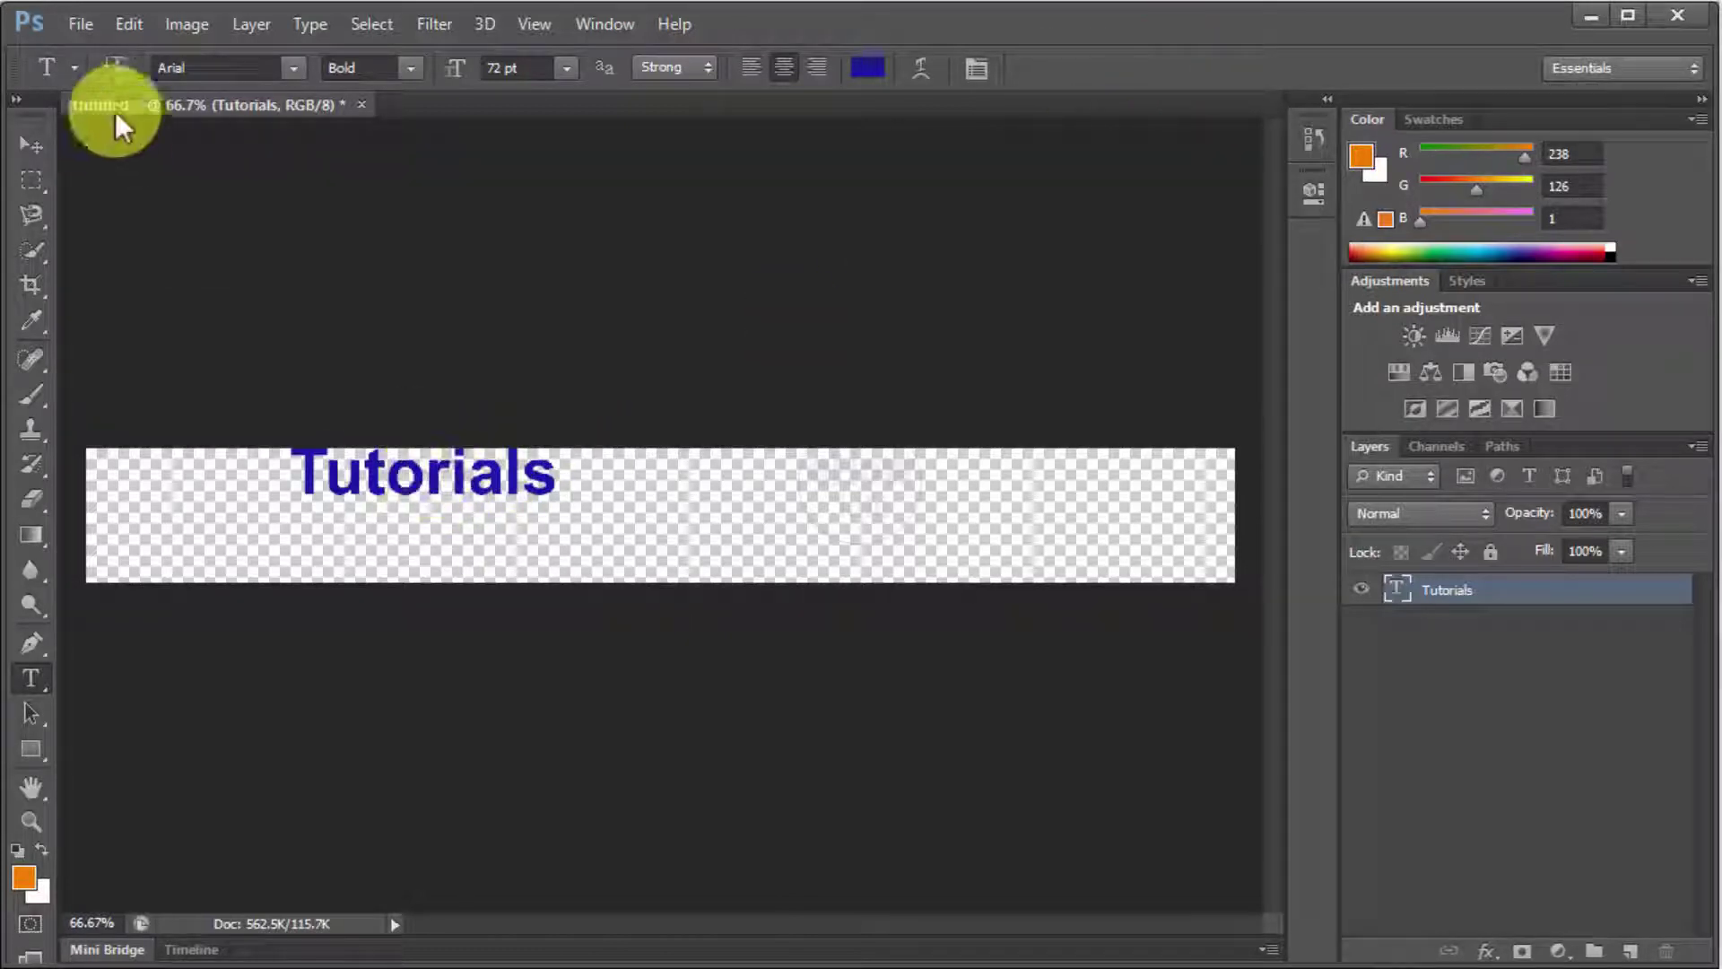
- Move the "Tutorials" text into the right half of the canvas, roughly centred vertically
click(30, 143)
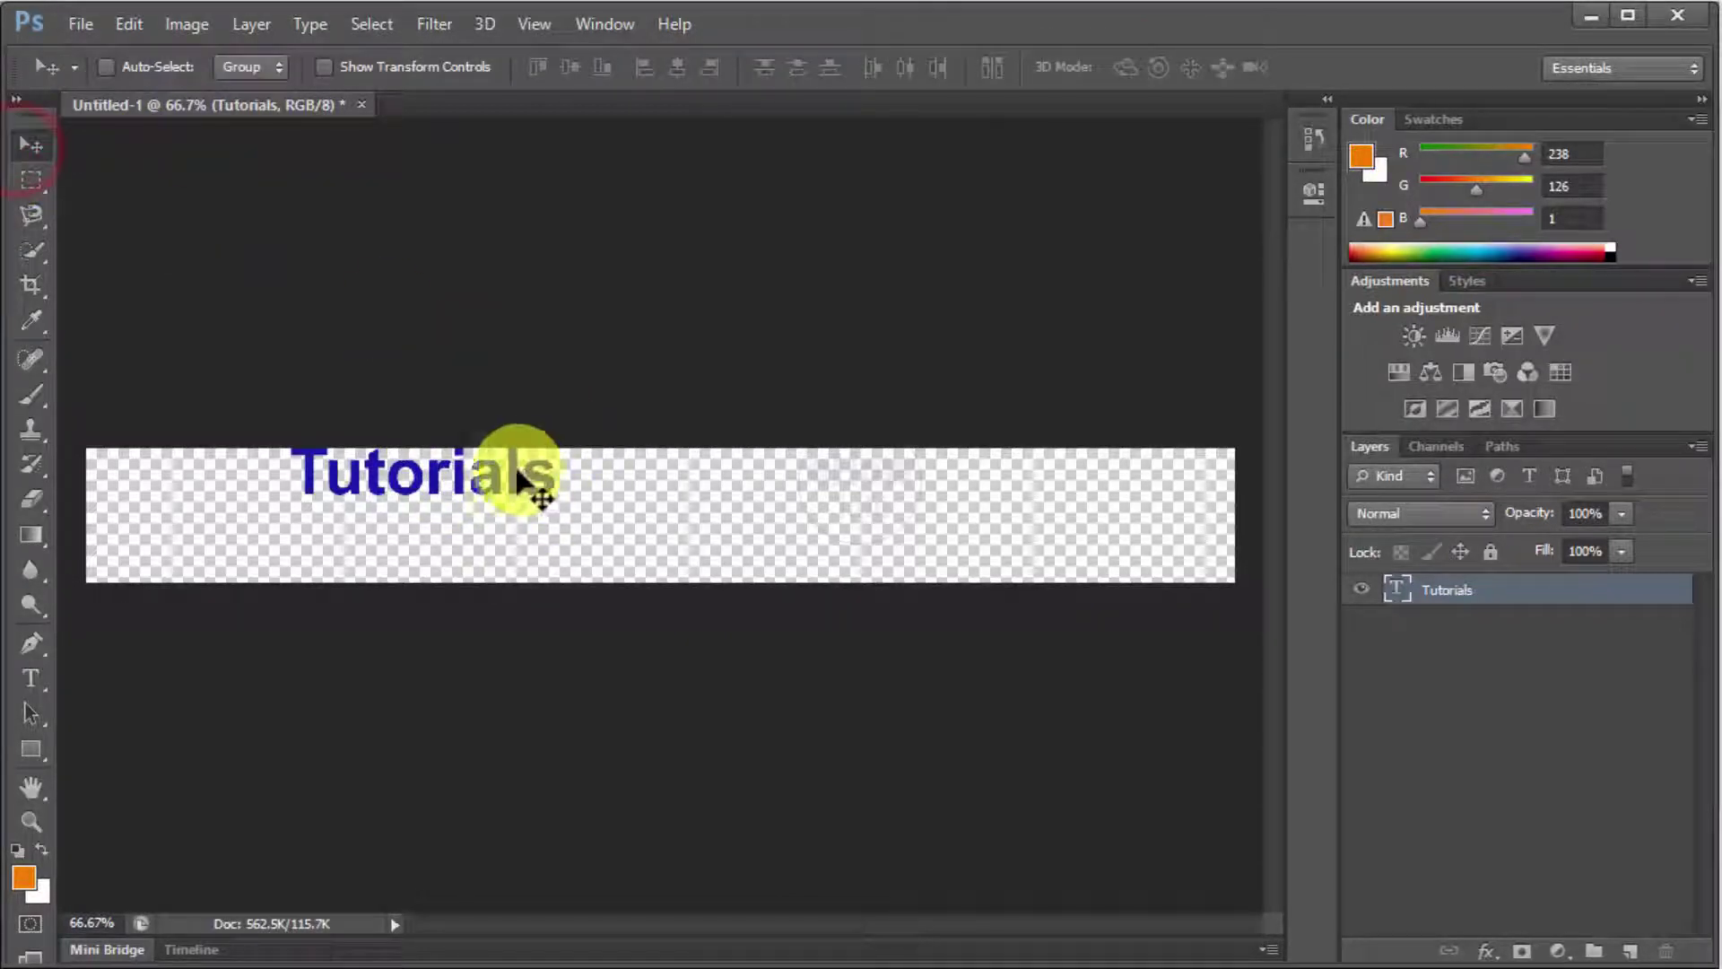
drag(535, 480, 769, 509)
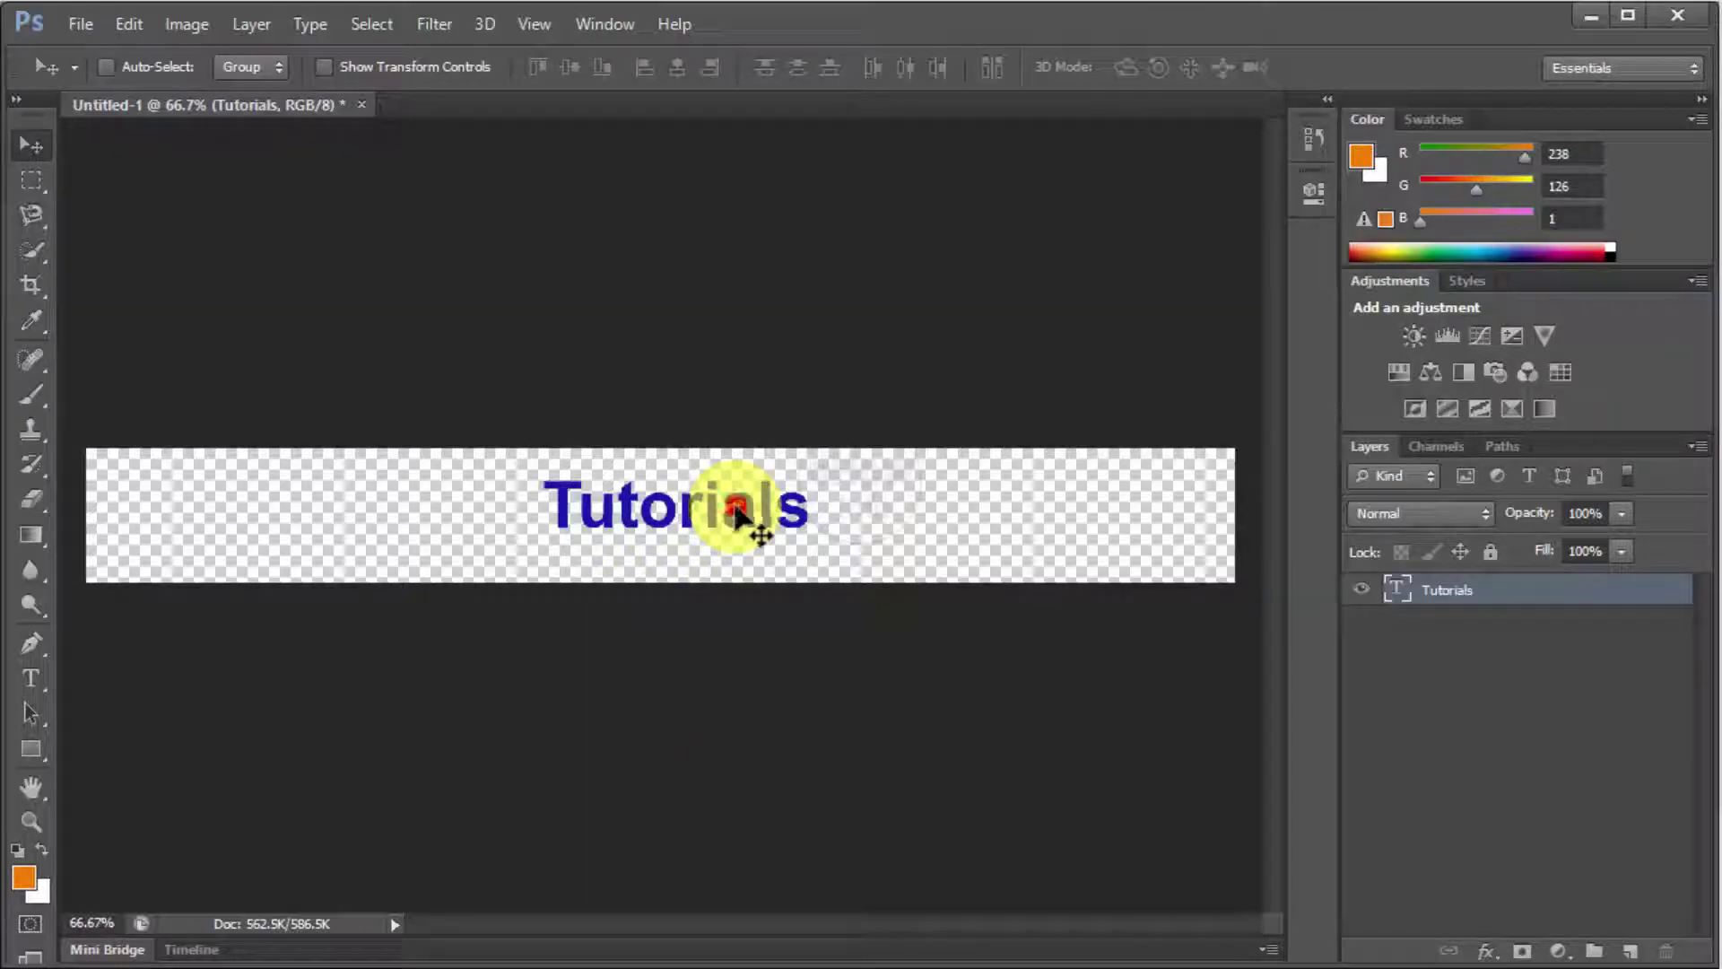
drag(736, 506, 933, 528)
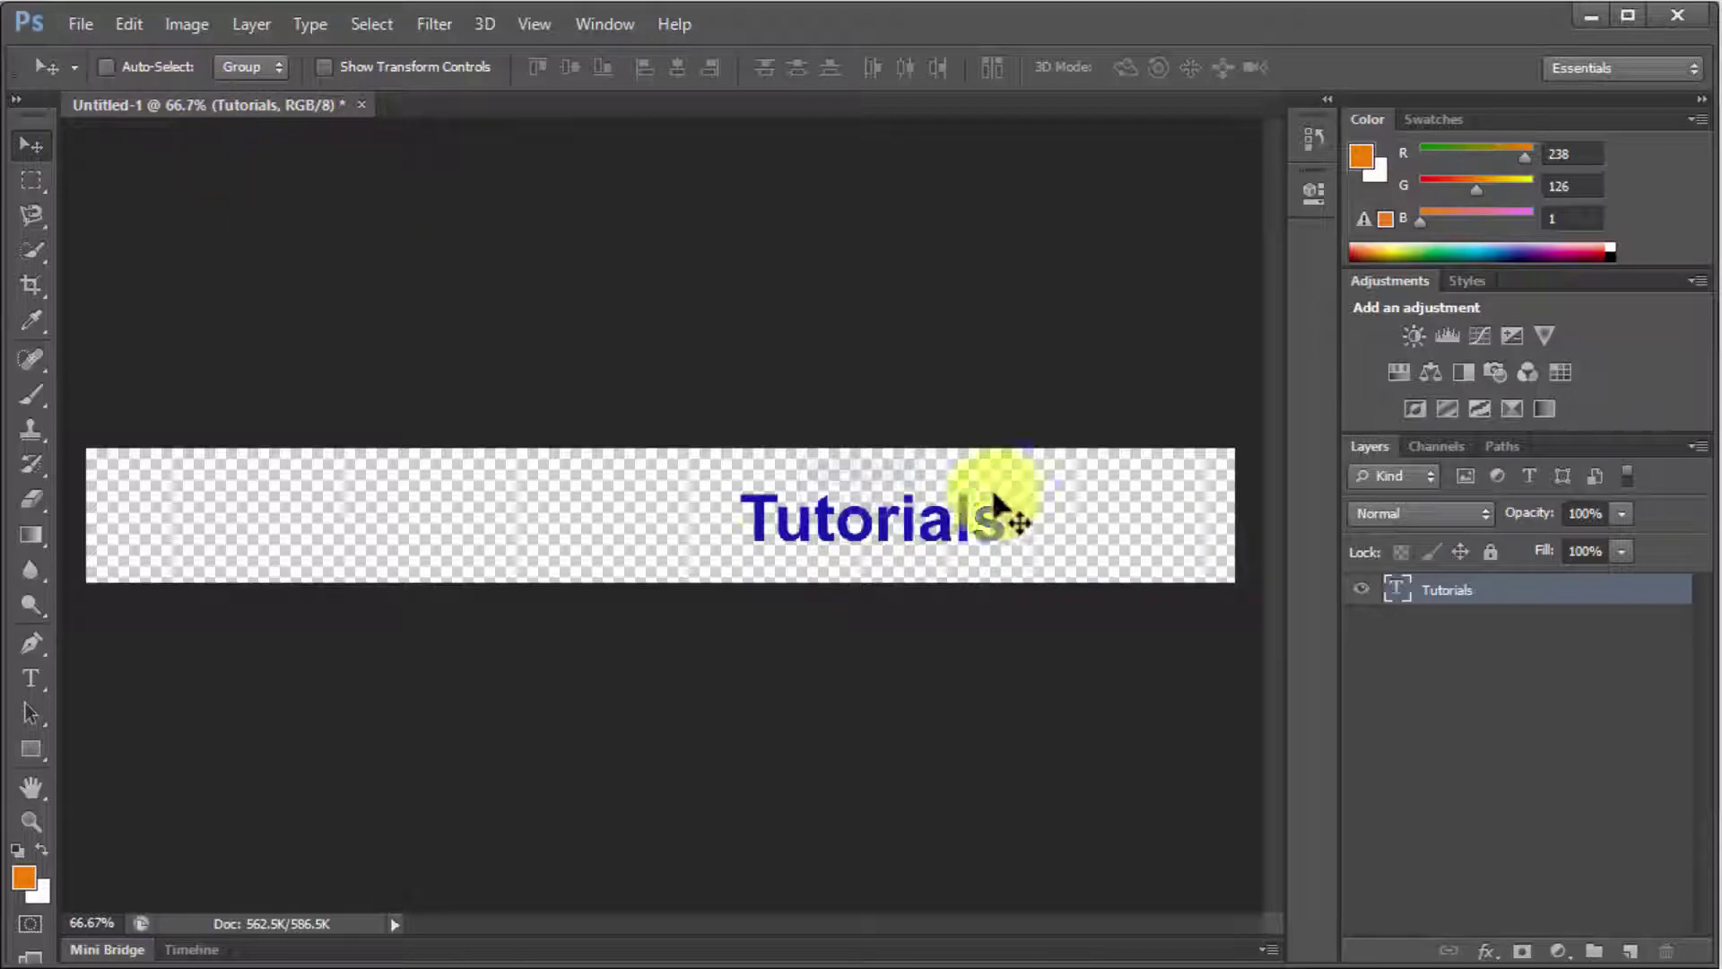
- Review the font family, style and size choices available for the "Tutorials" text
double_click(1396, 588)
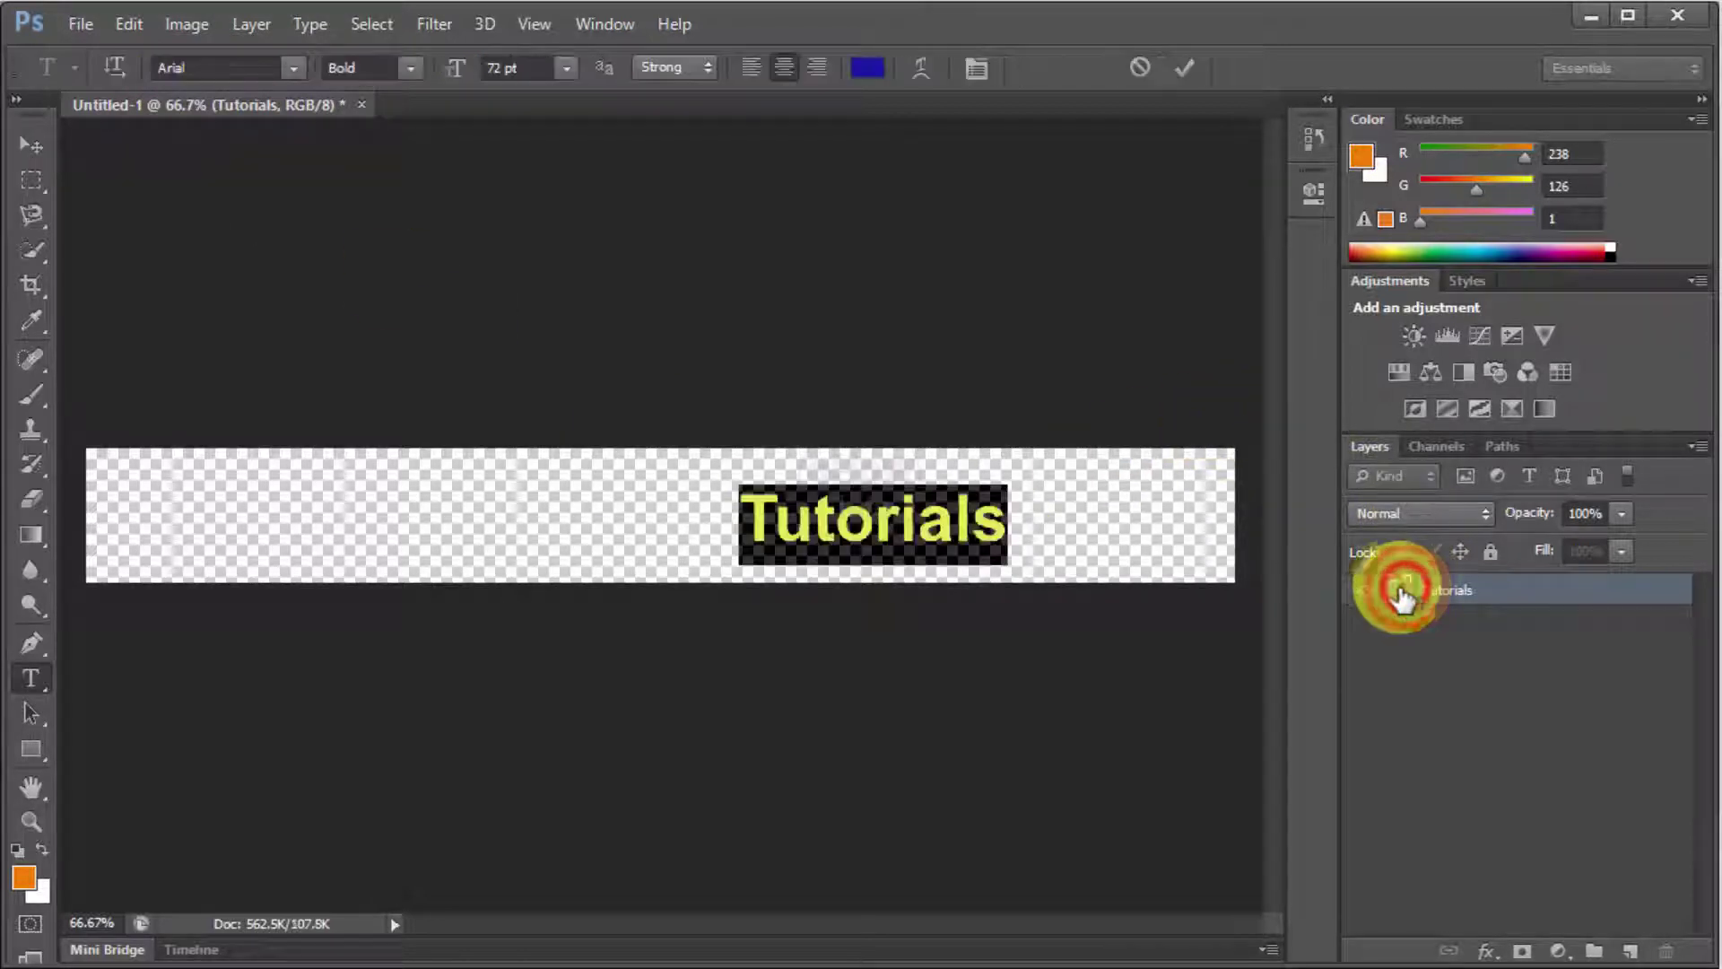
click(298, 68)
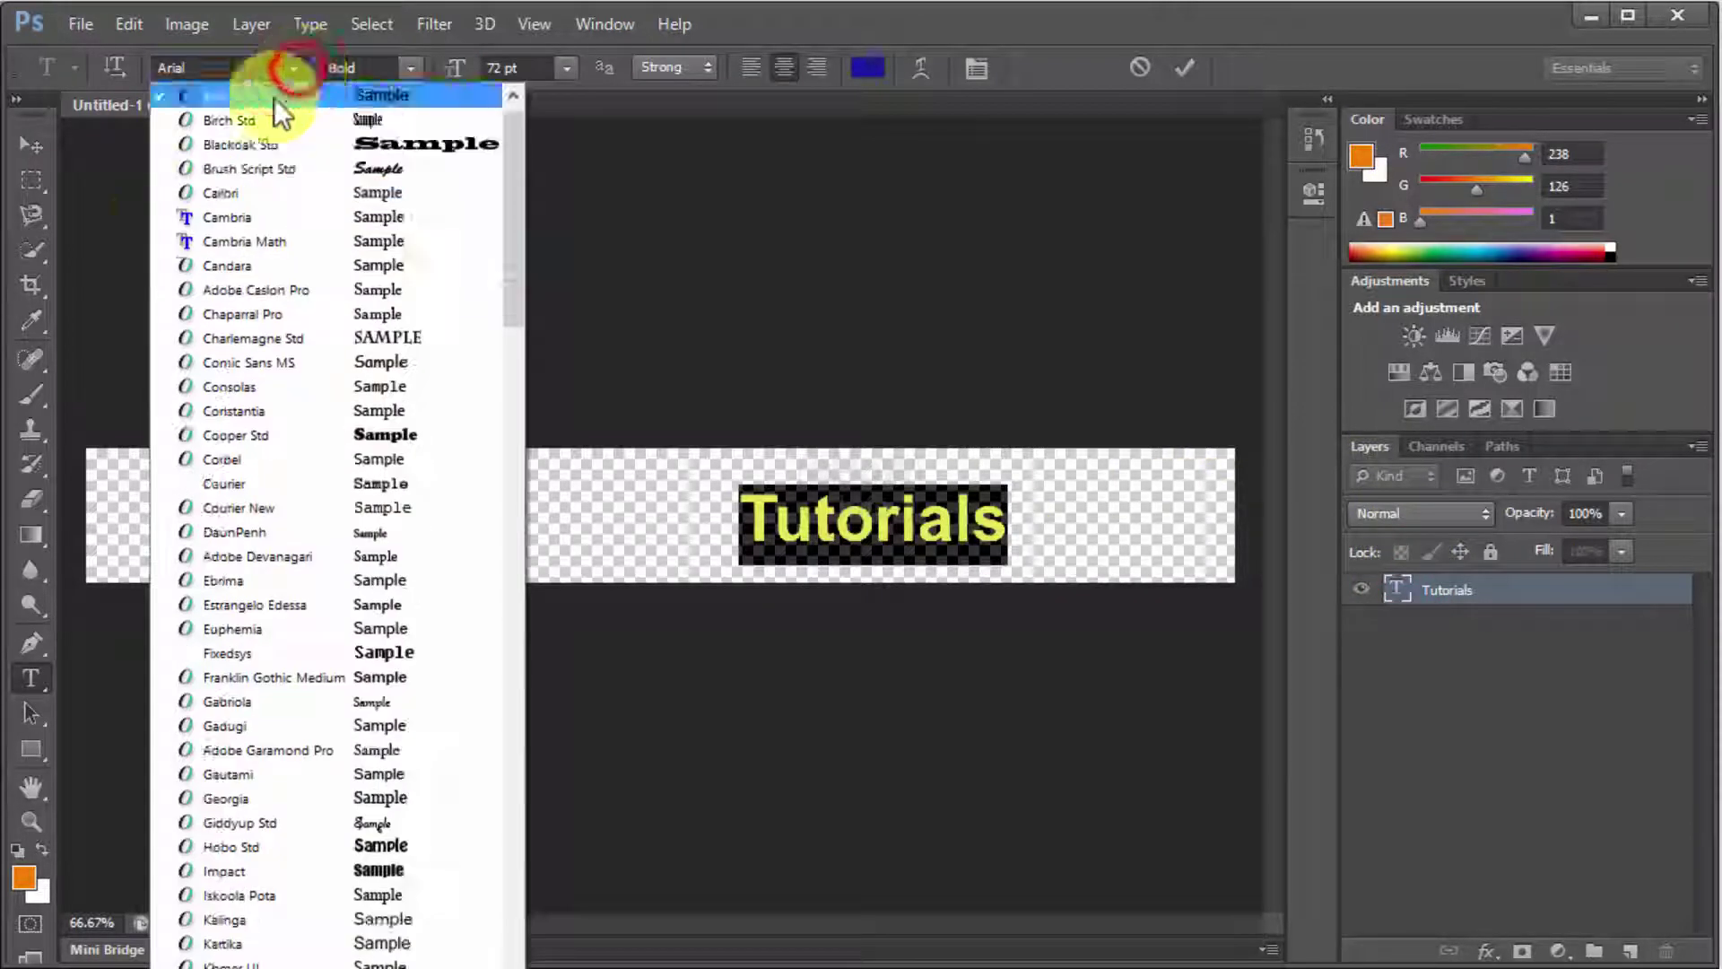
click(411, 65)
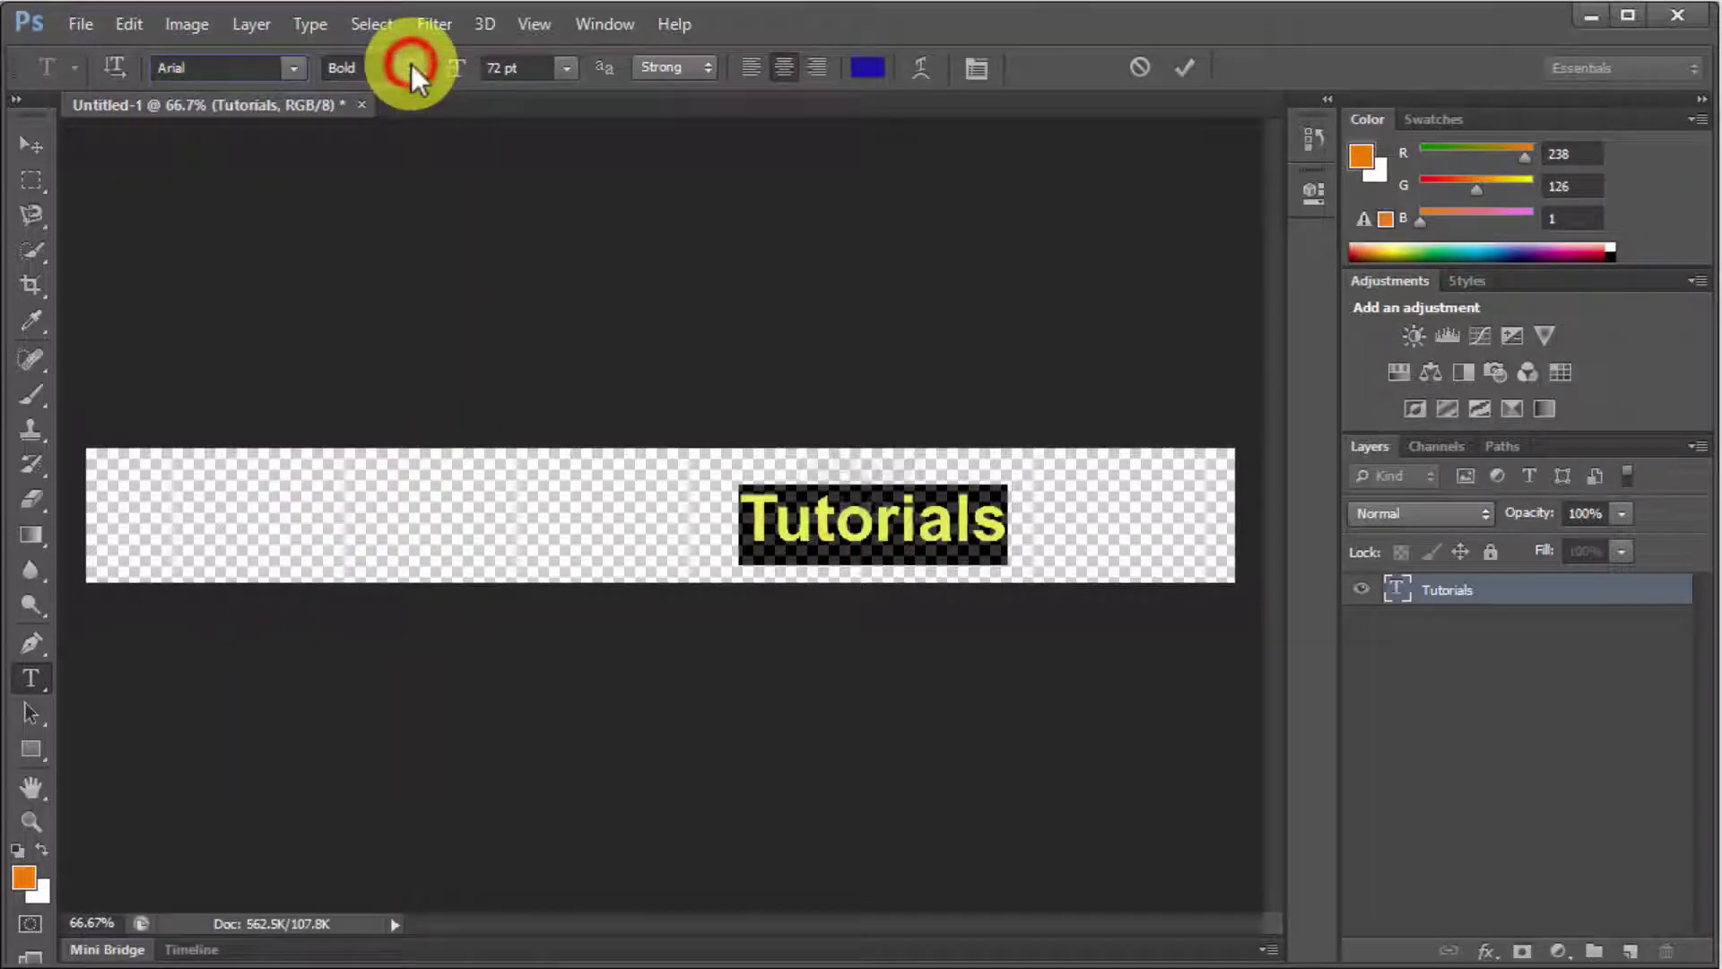
click(567, 68)
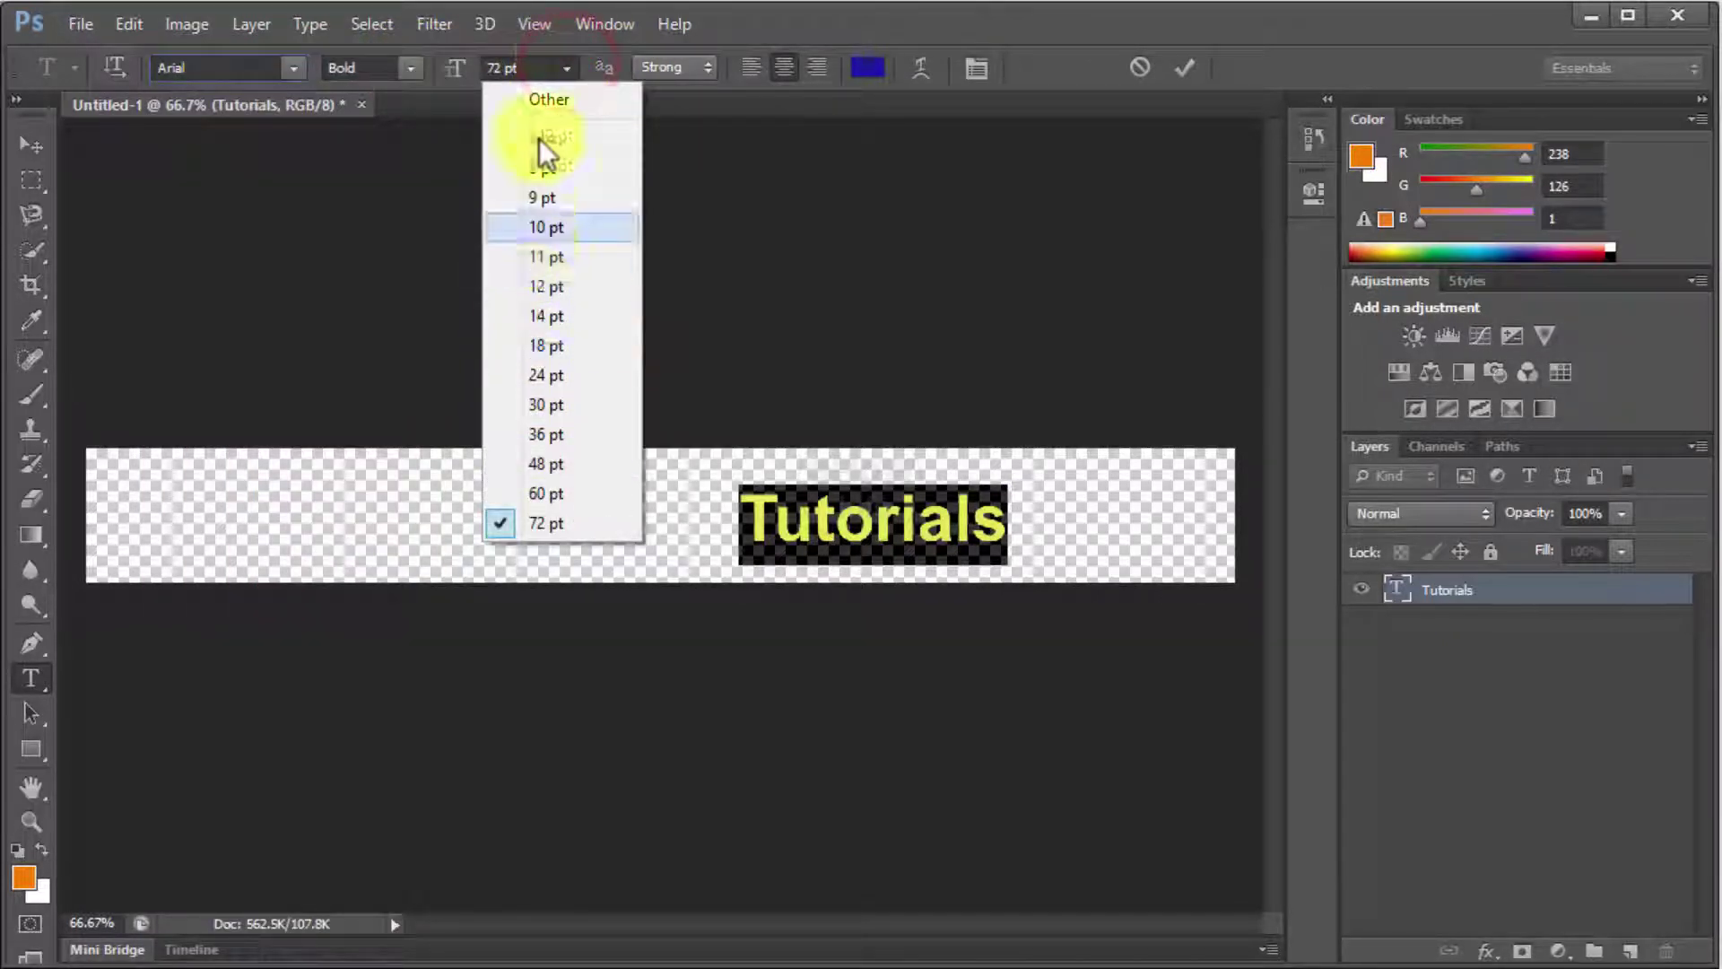
click(734, 152)
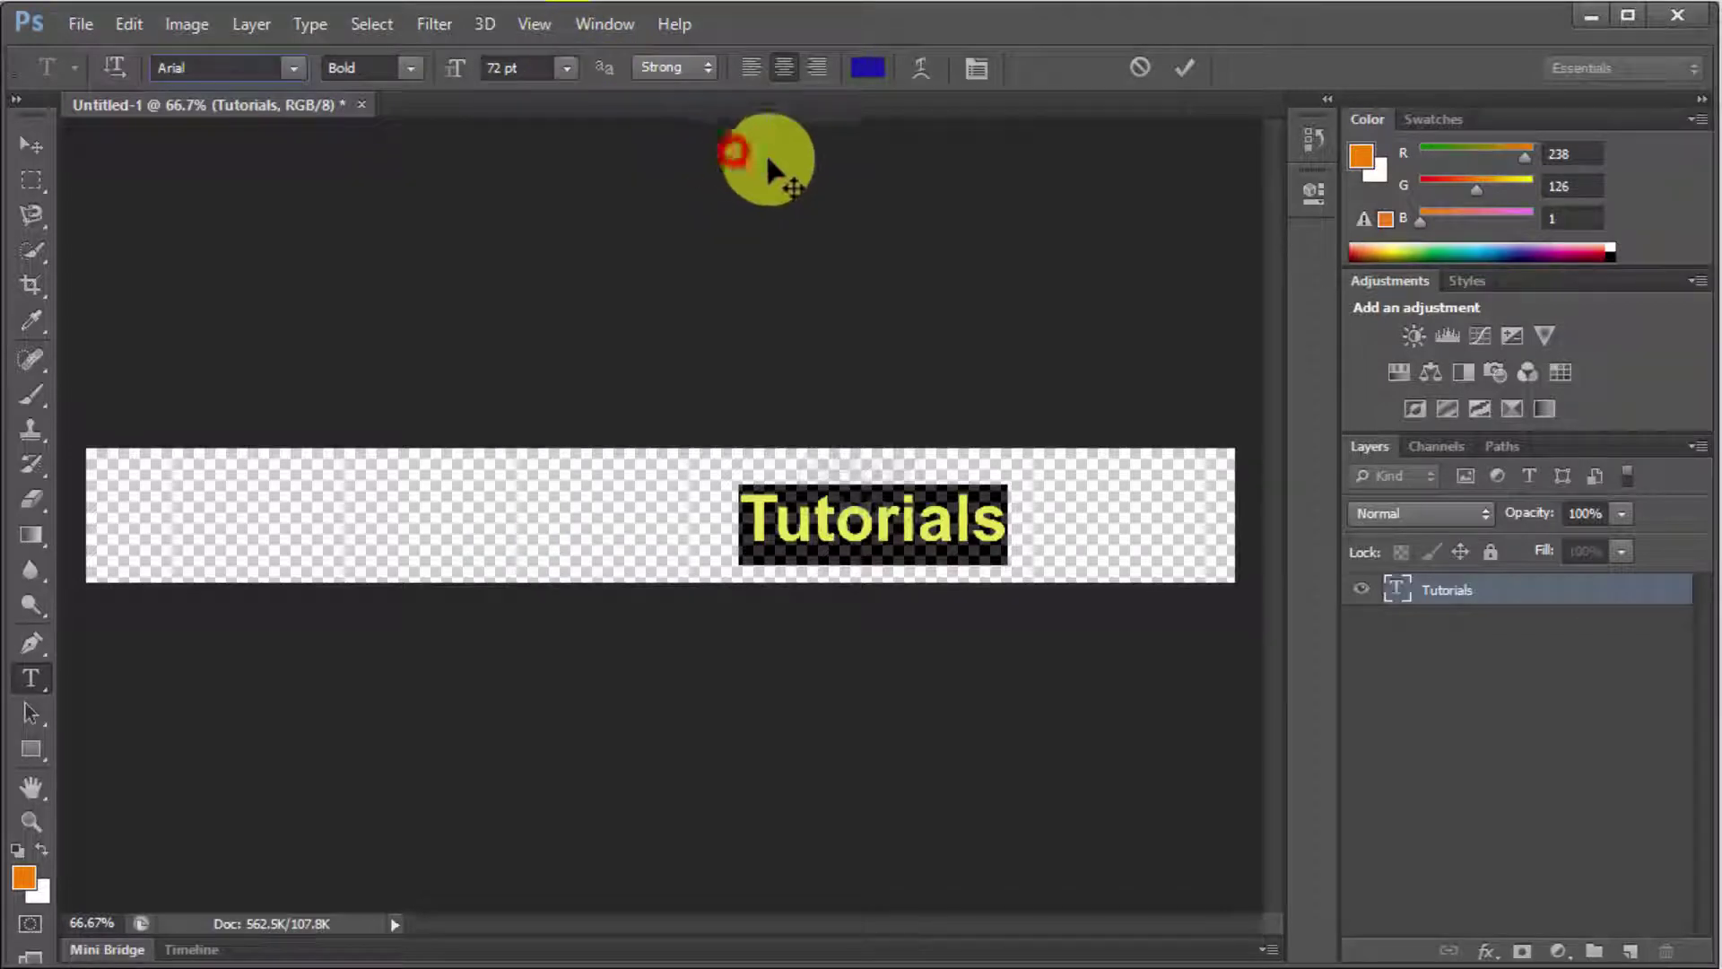
click(1184, 69)
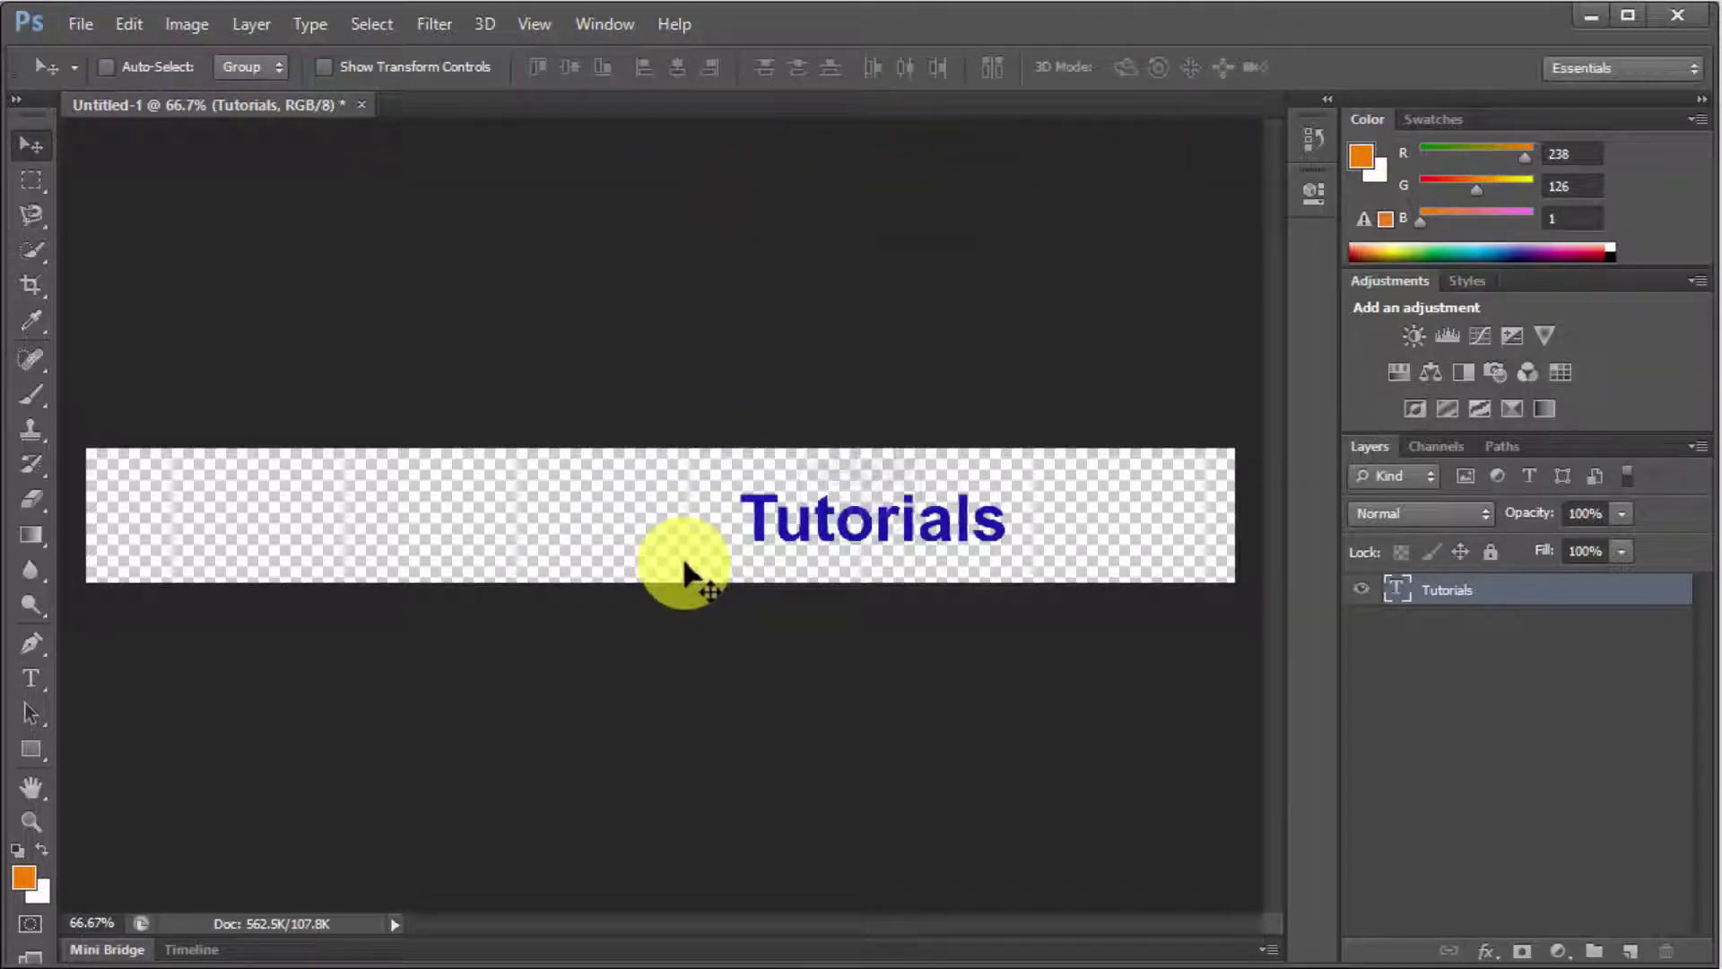
- Add a wide near-white stroke, RGB 250, 252, 255, around the "Tutorials" text as a layer effect
right_click(1435, 592)
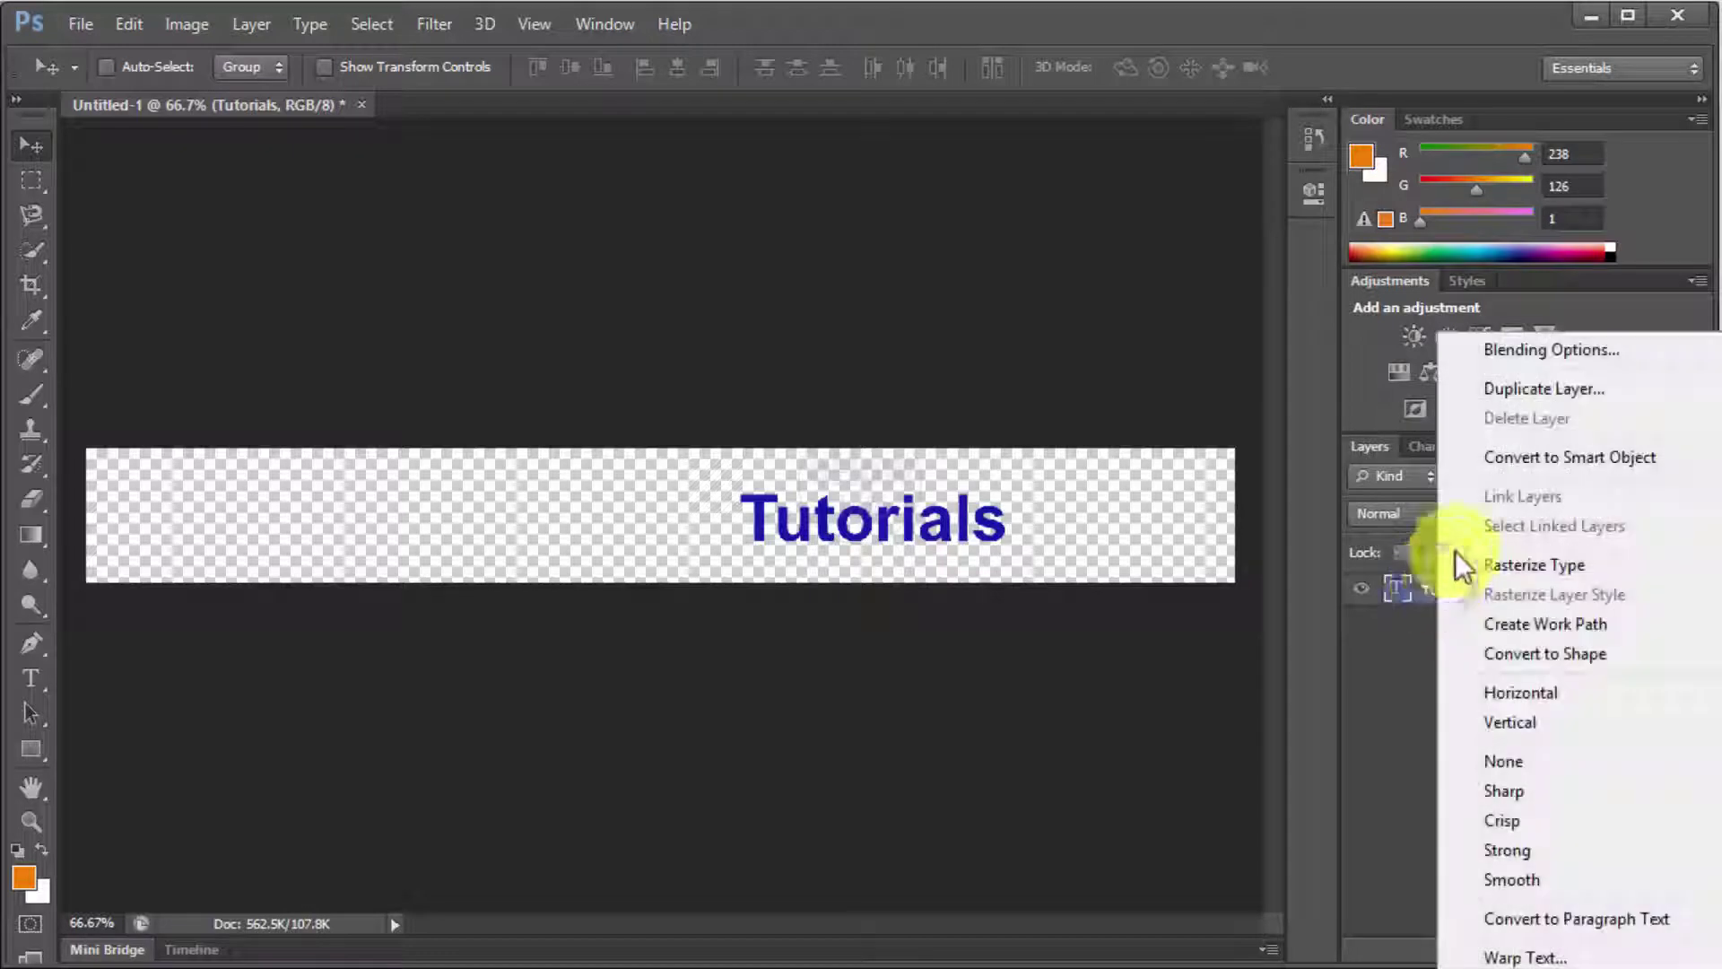
click(1491, 355)
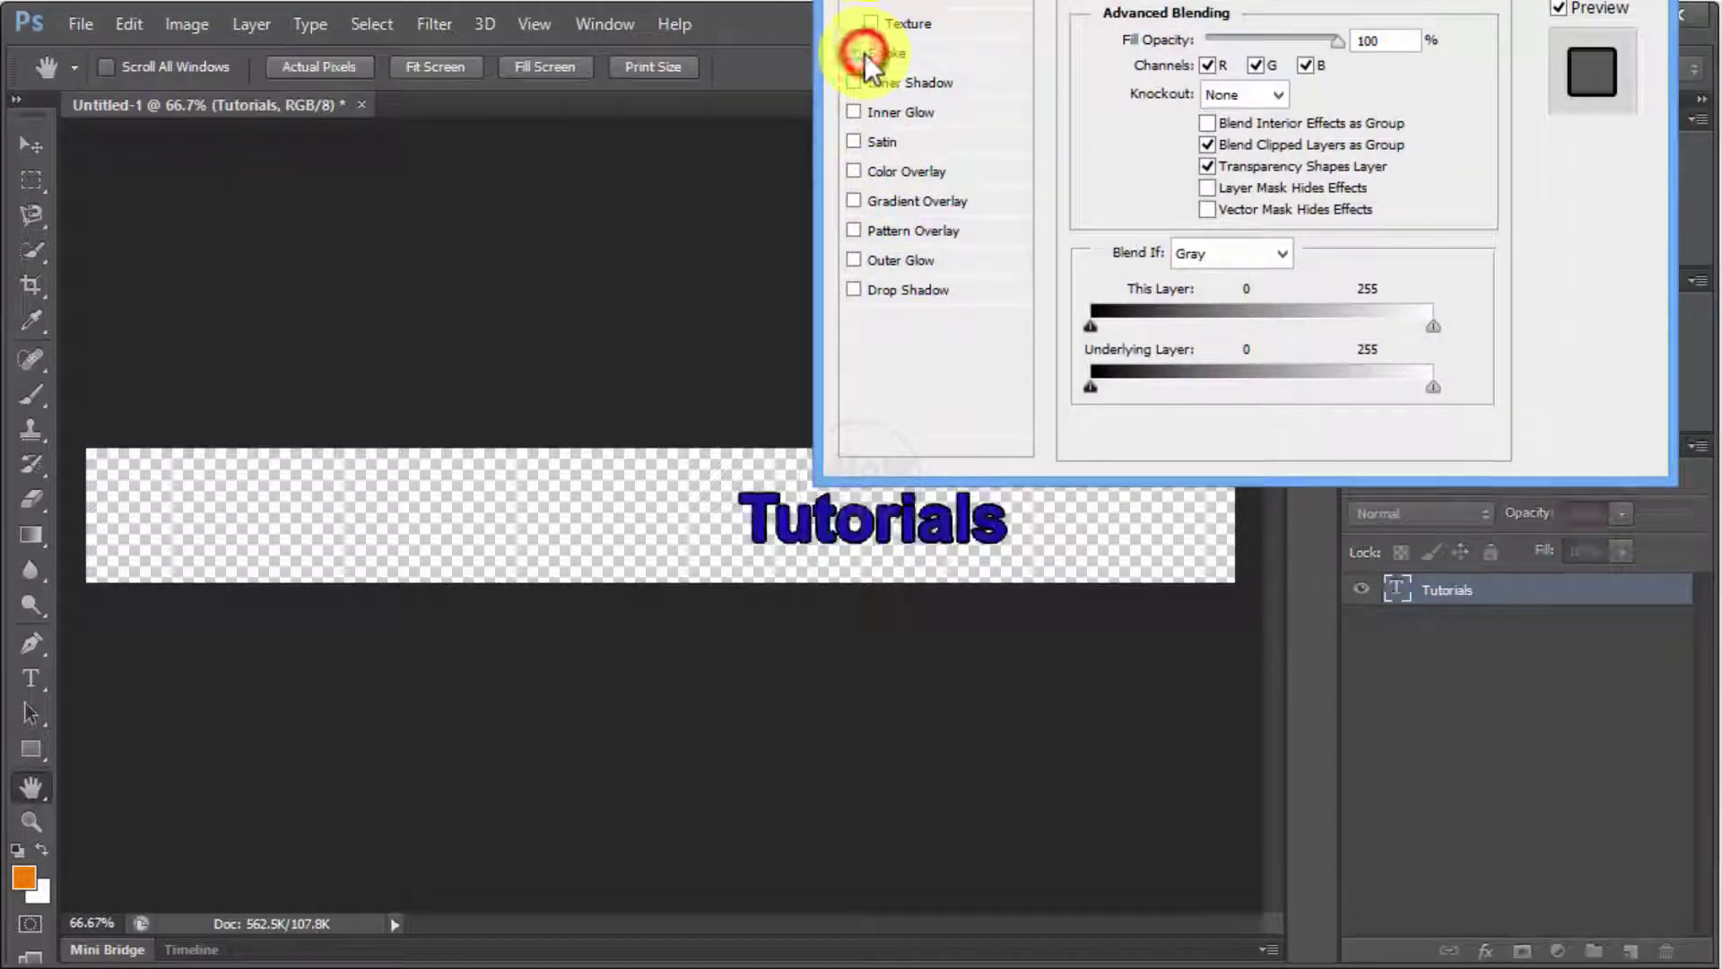
click(887, 52)
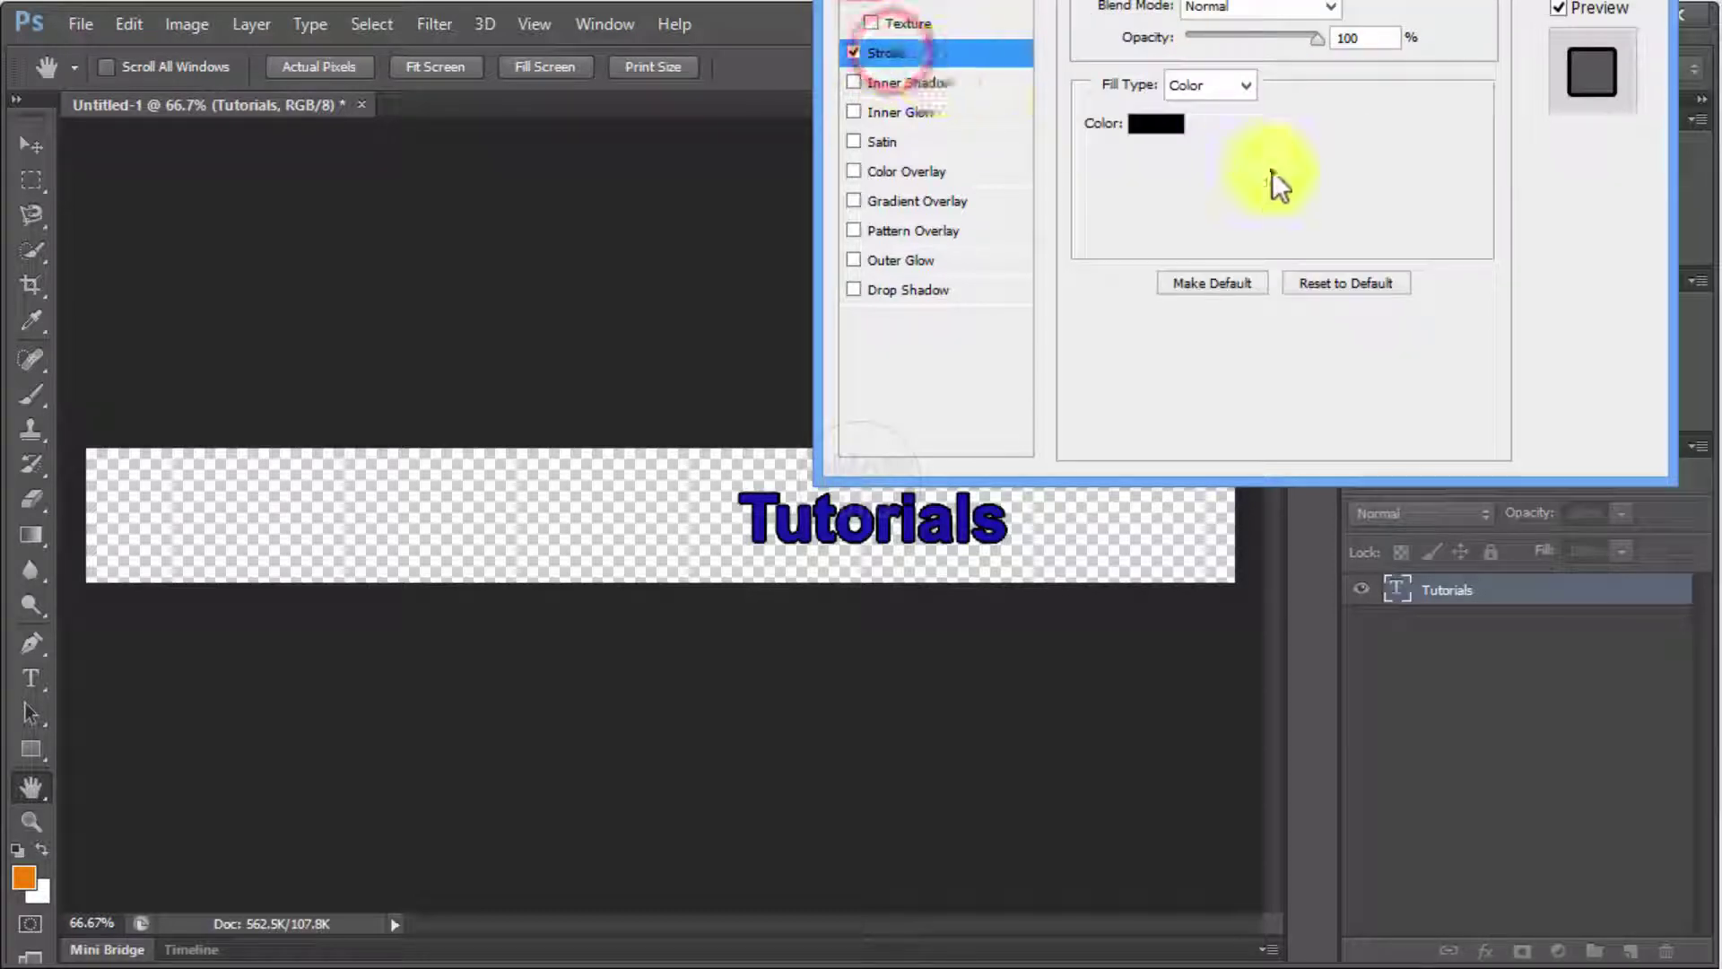
click(1156, 122)
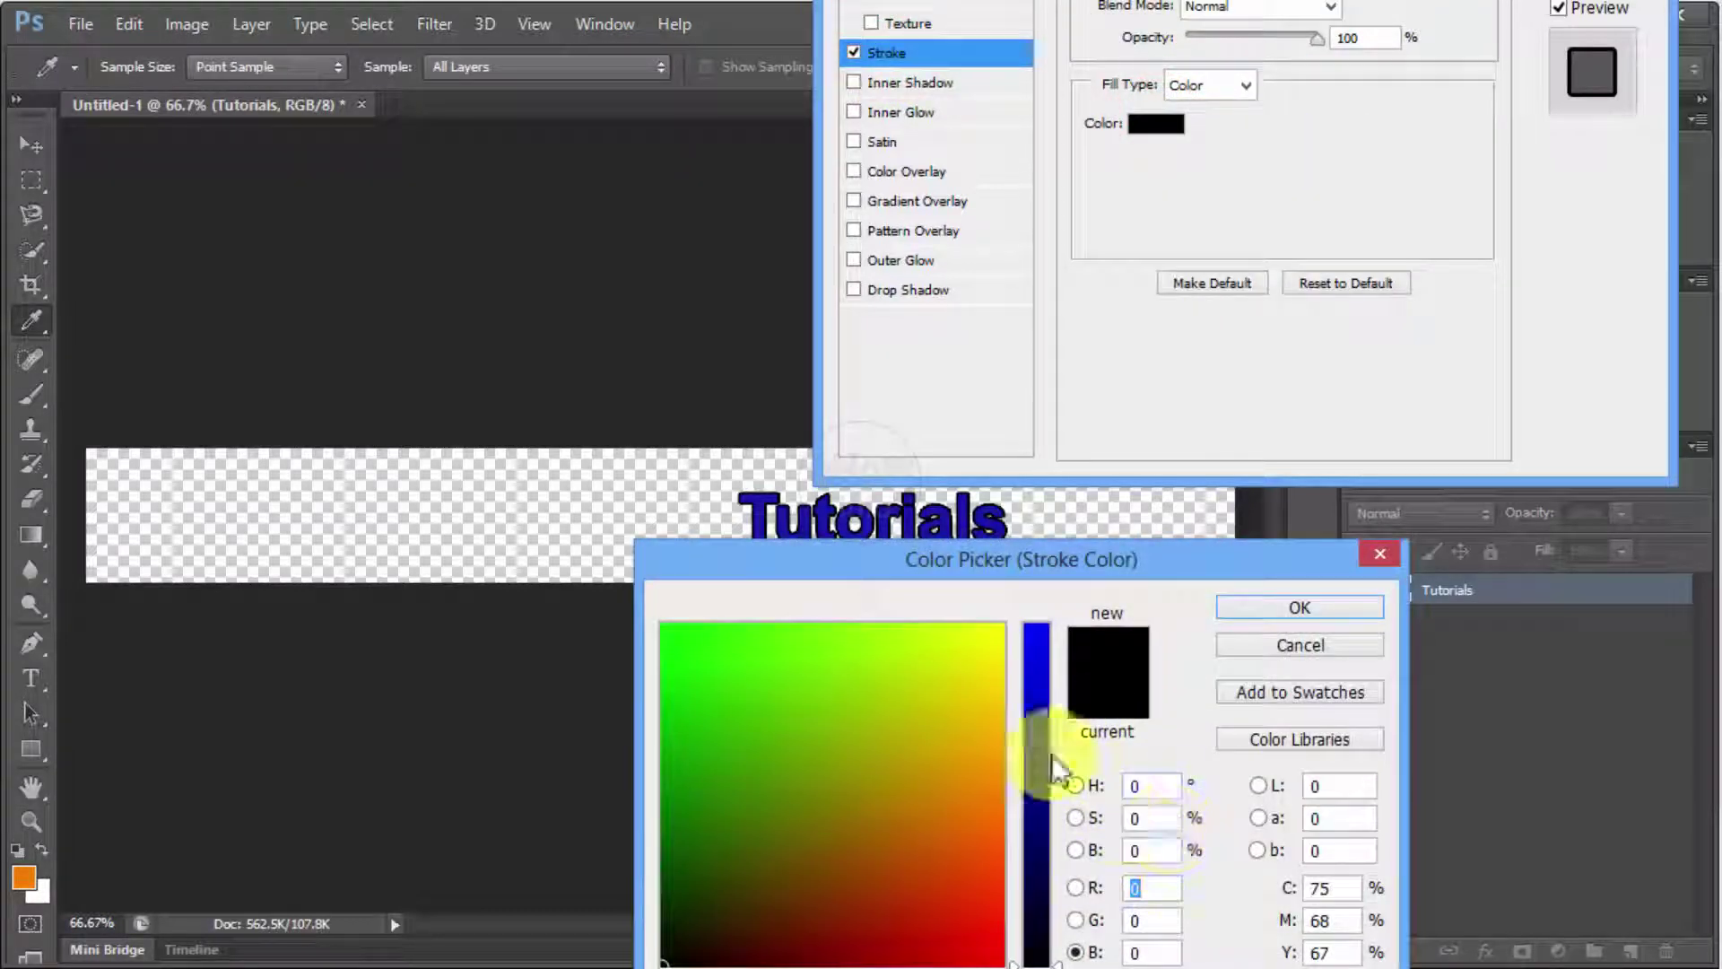
click(997, 628)
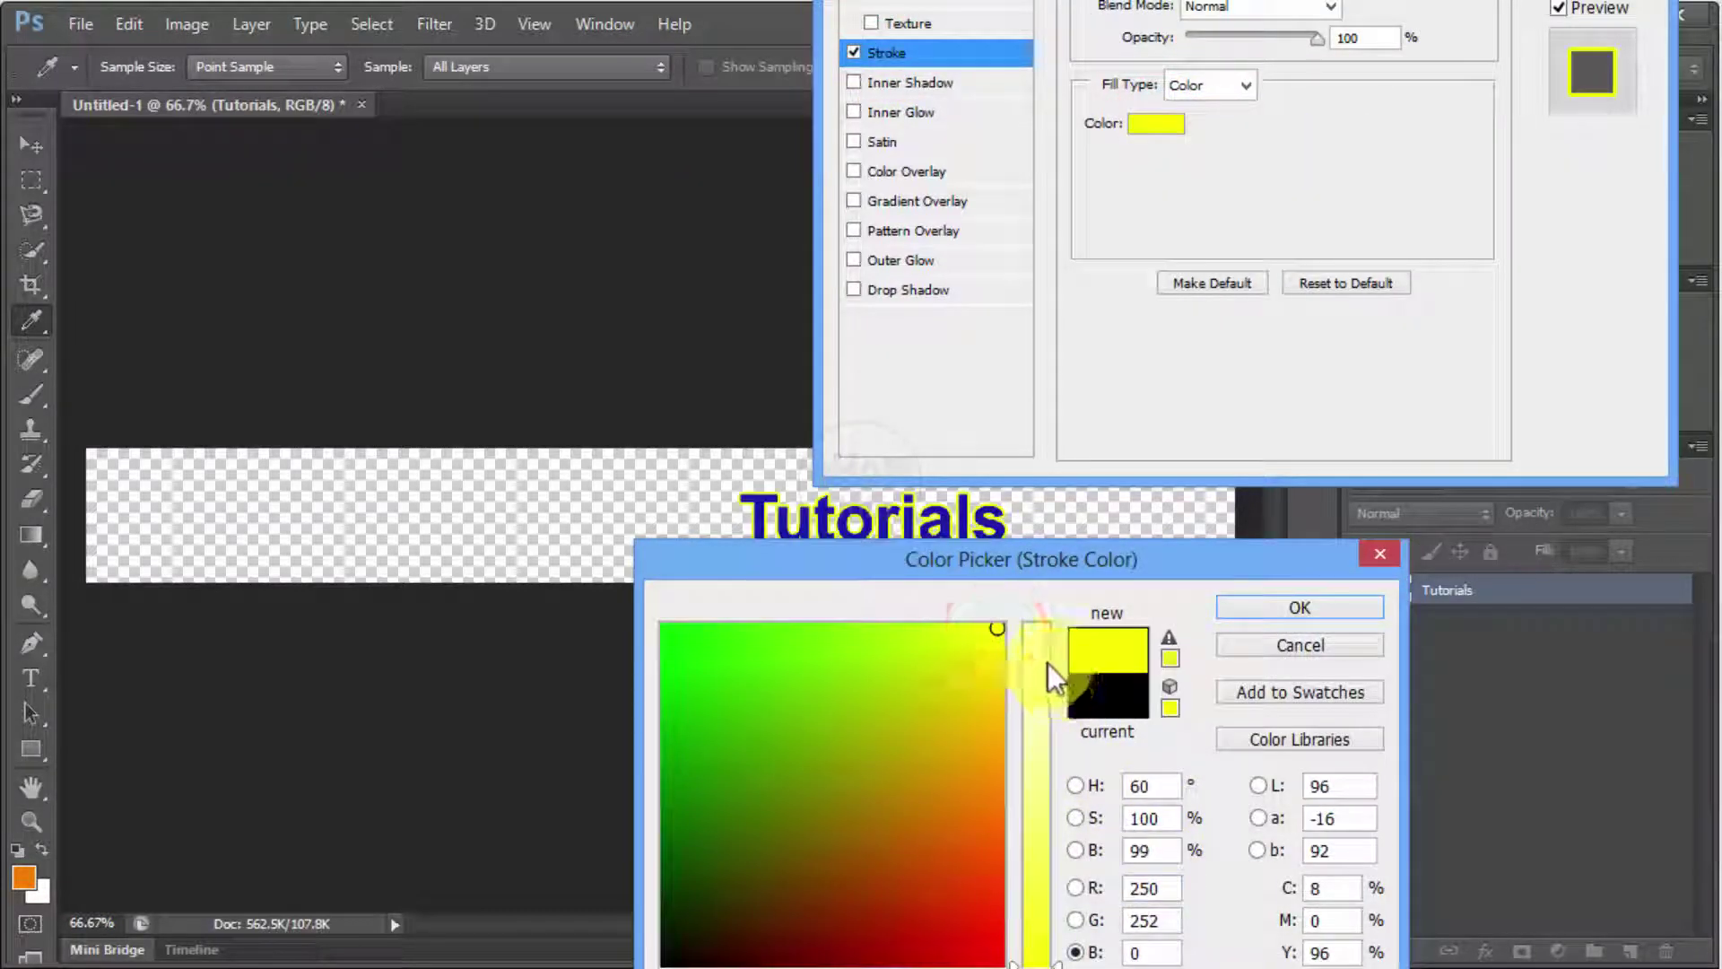
click(1037, 626)
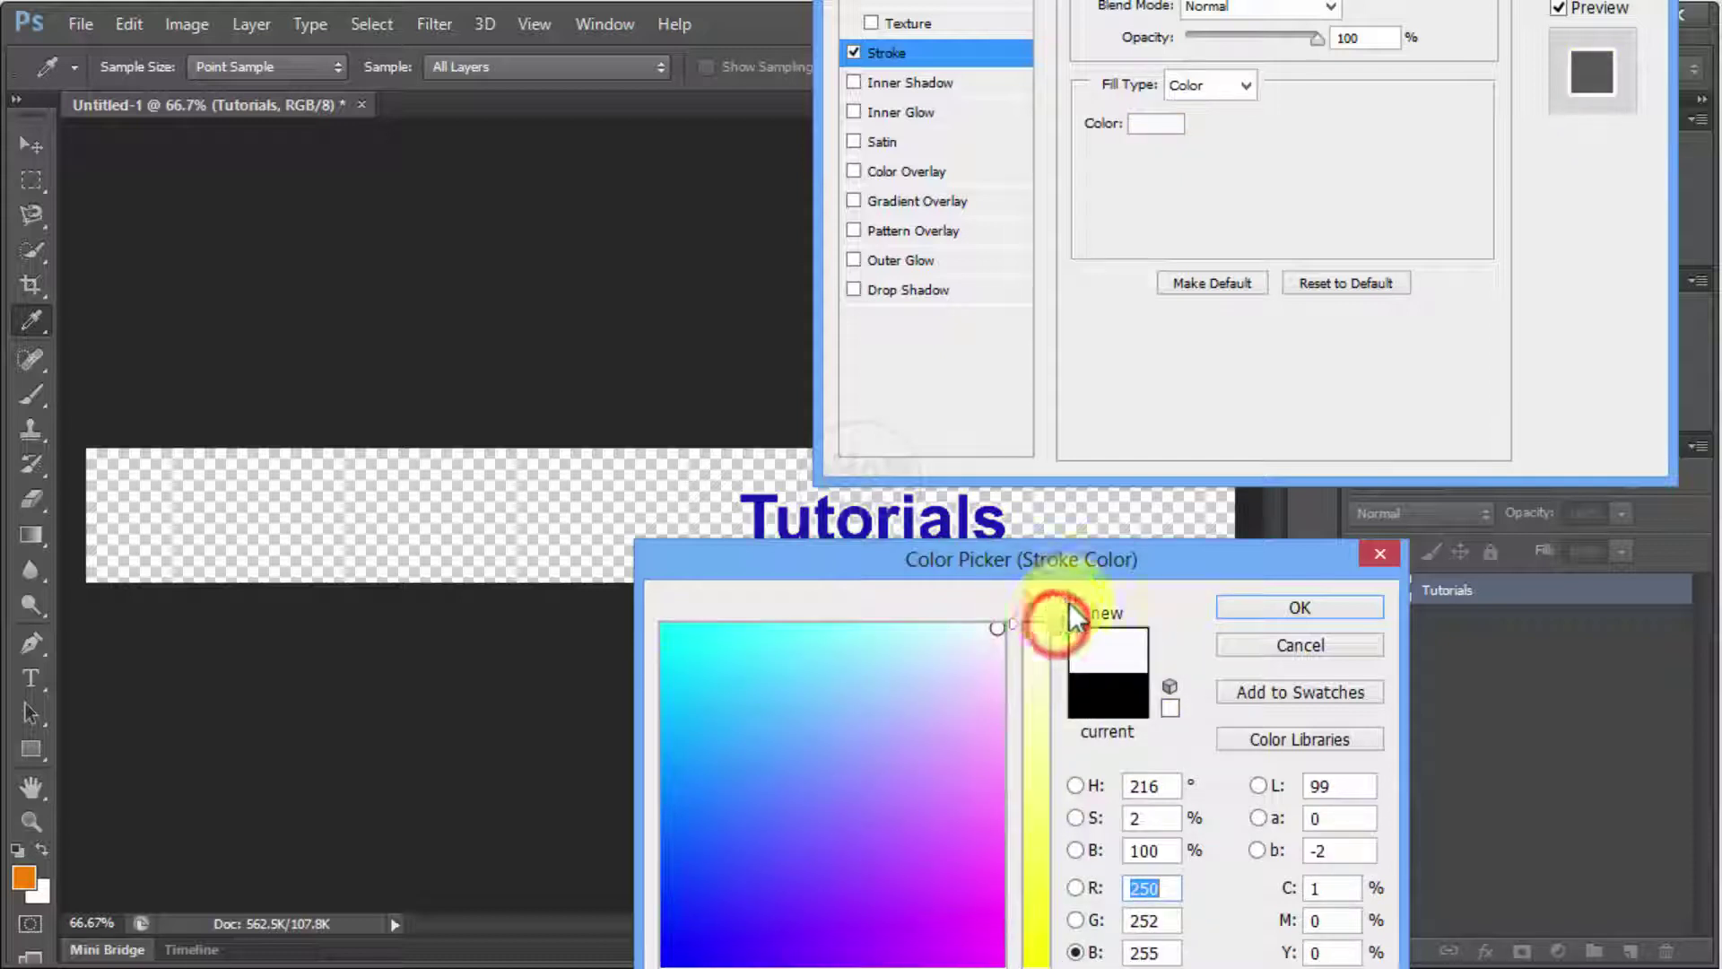
click(1307, 601)
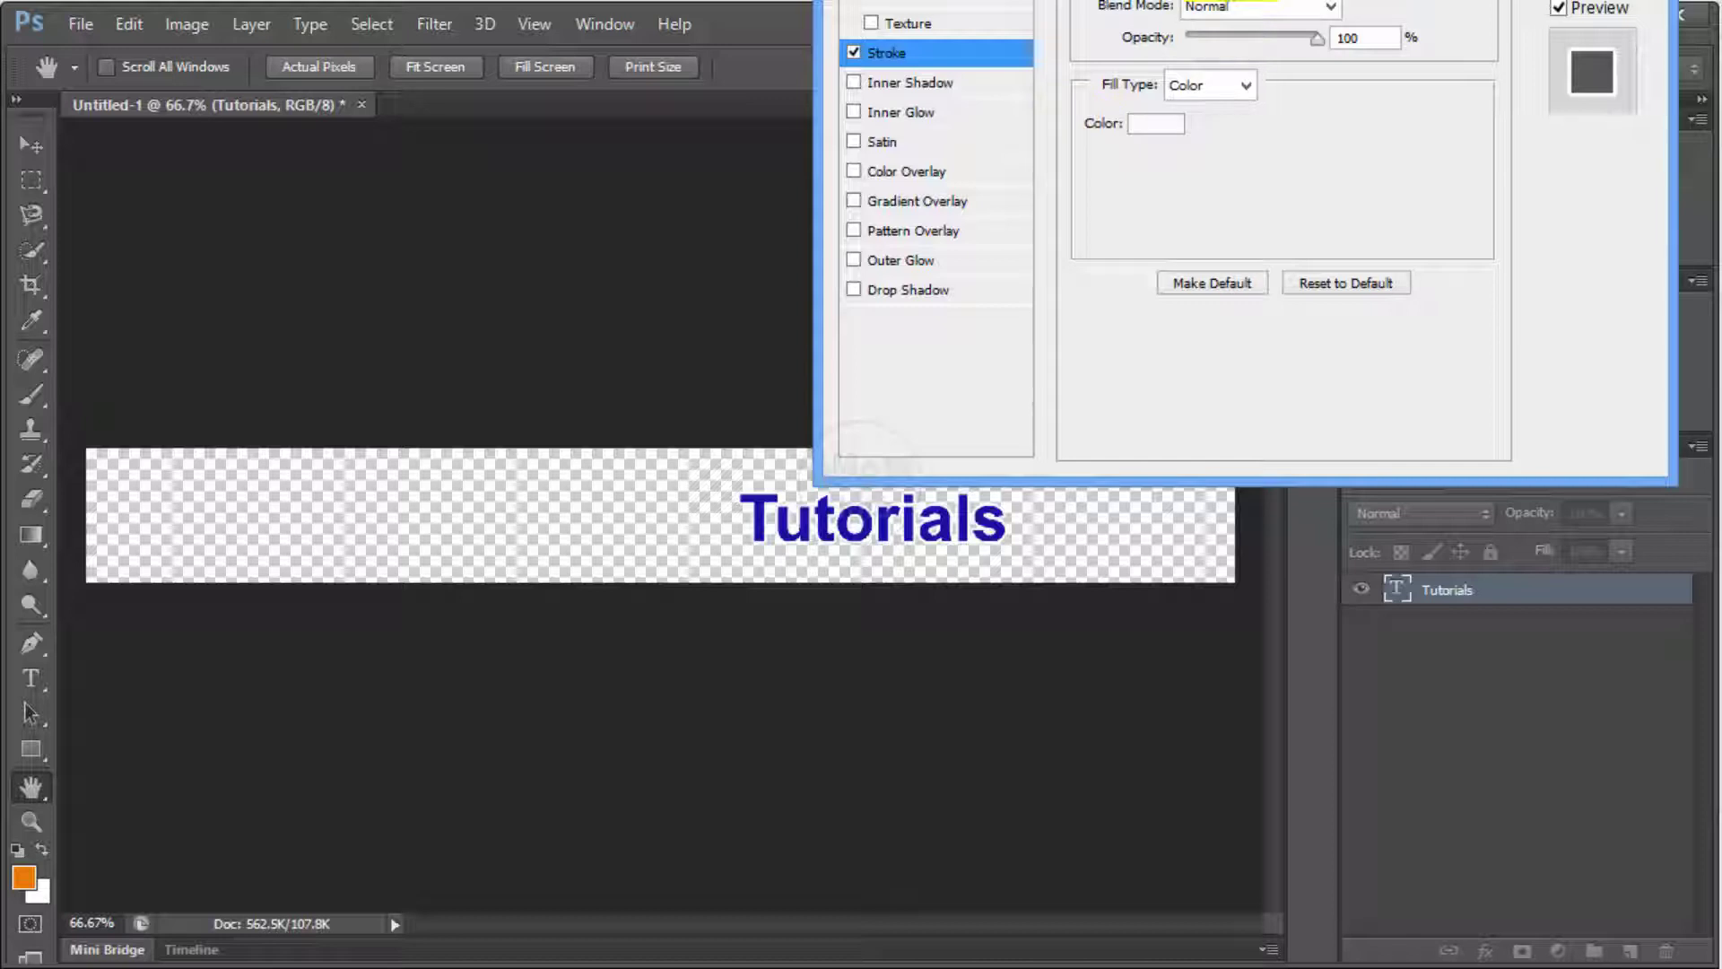
drag(1253, 0, 1337, 0)
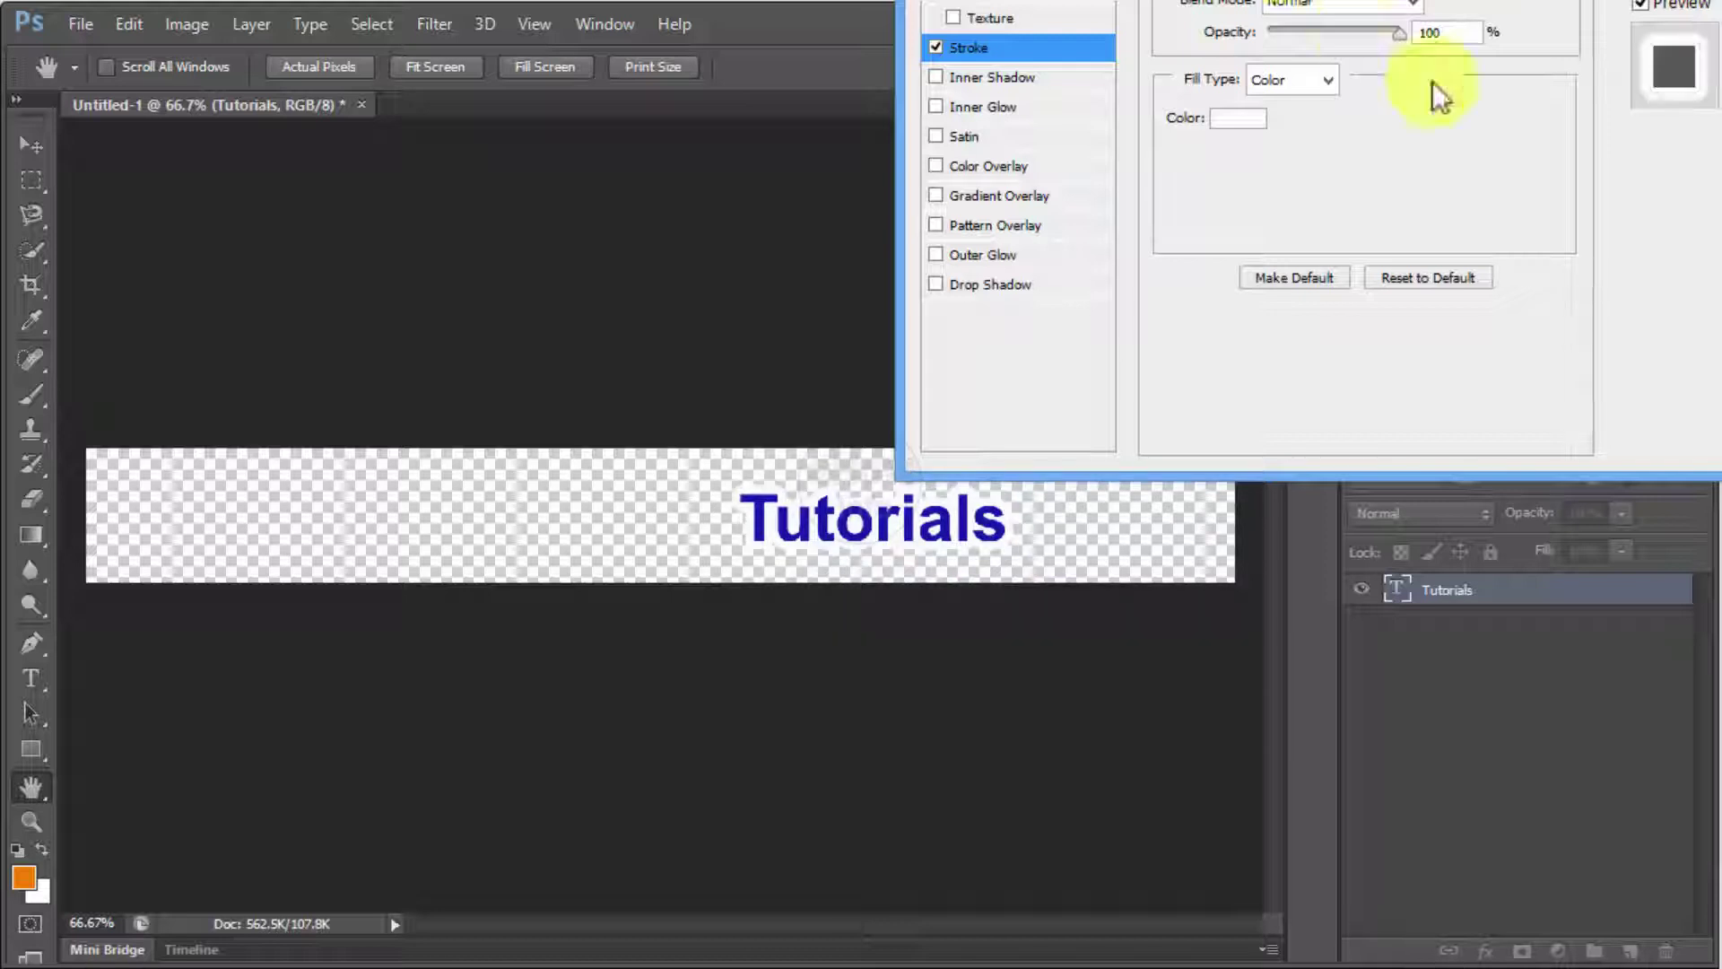
key(Return)
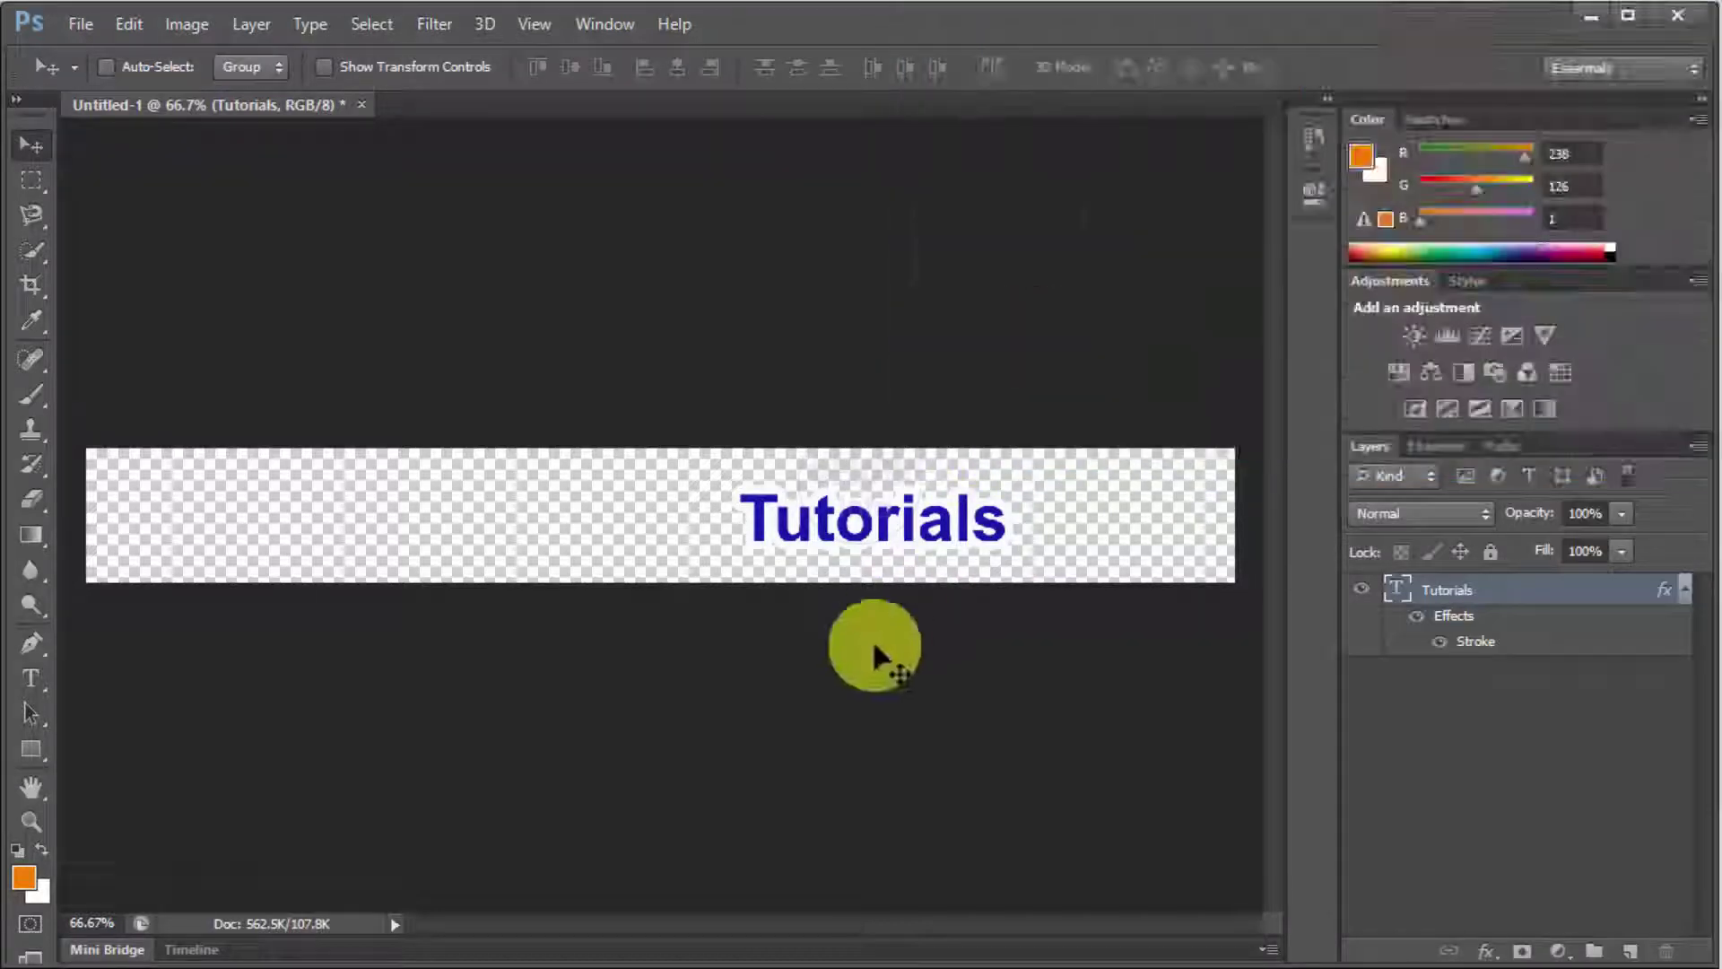
- Save the caption to the Desktop as a PNG copy named tut, using smallest/slow compression and no interlacing
click(76, 25)
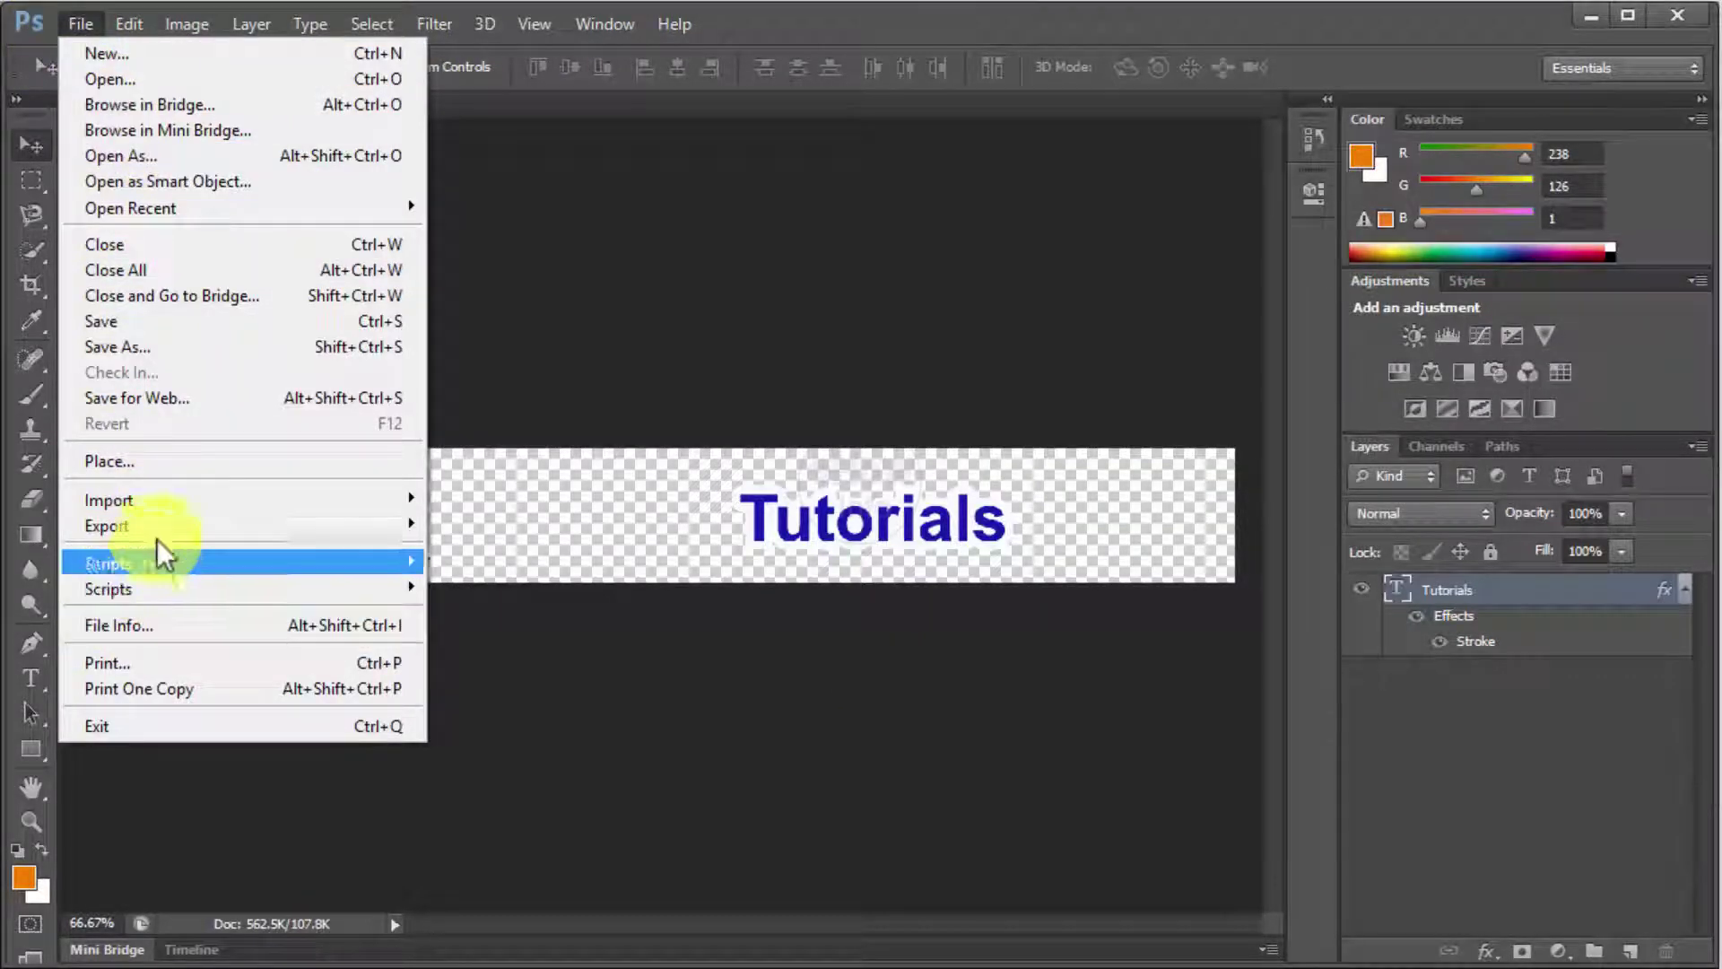
click(142, 347)
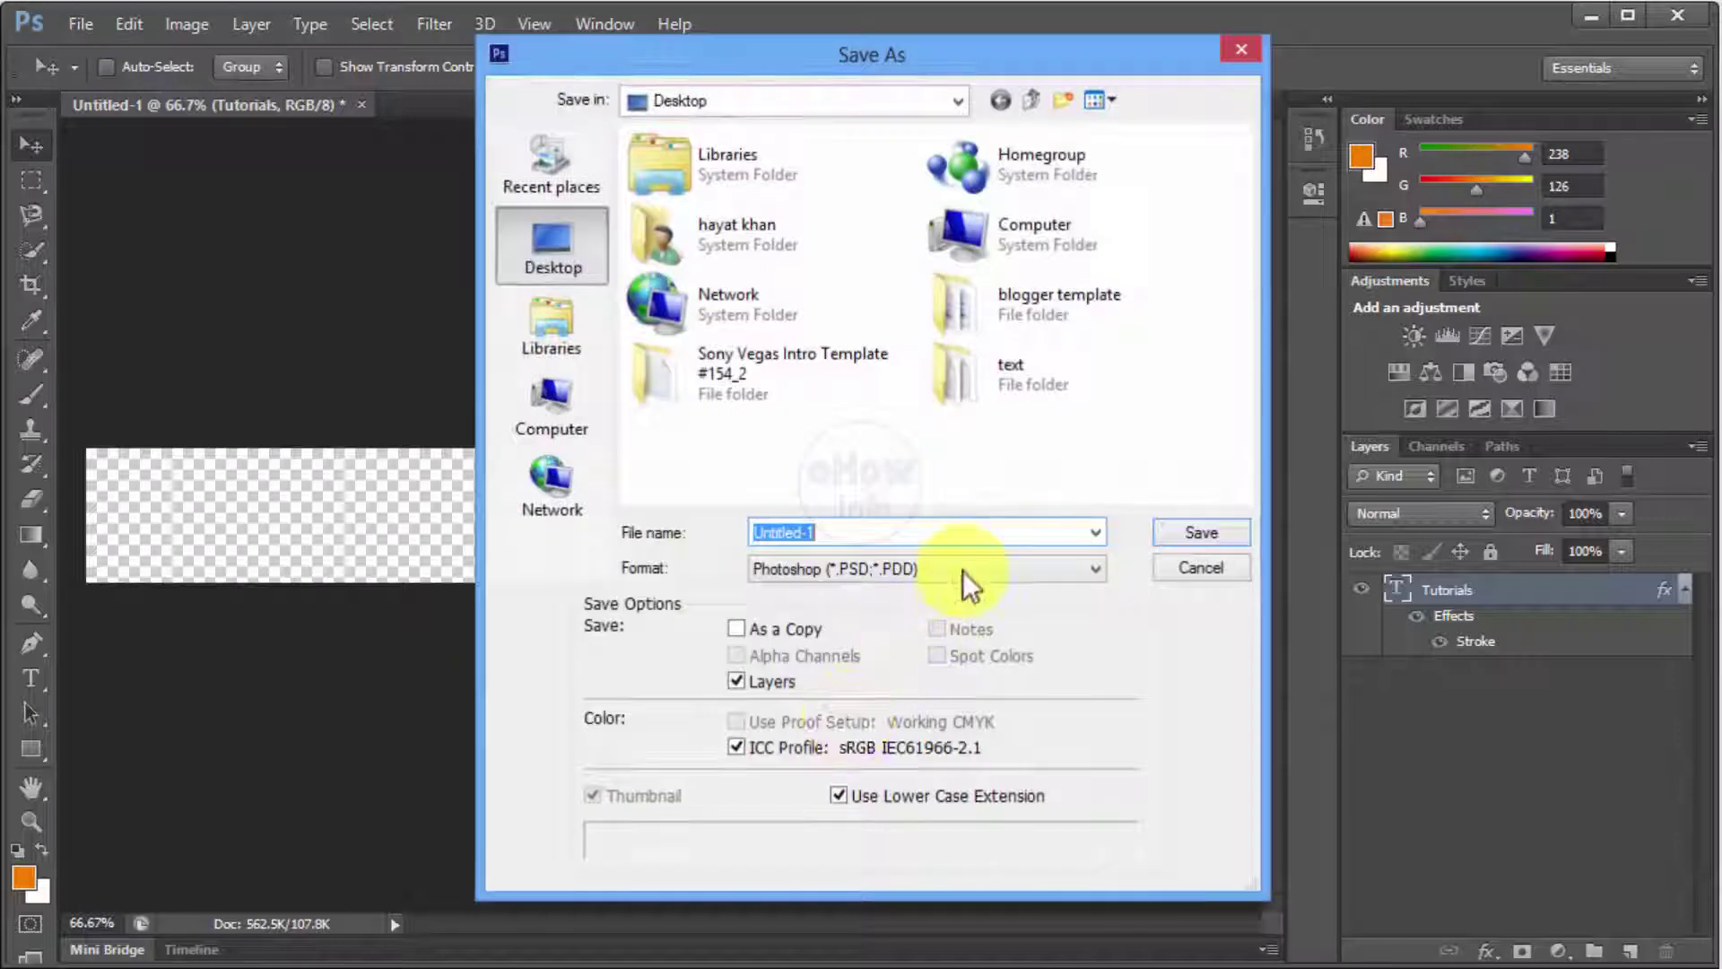
click(965, 565)
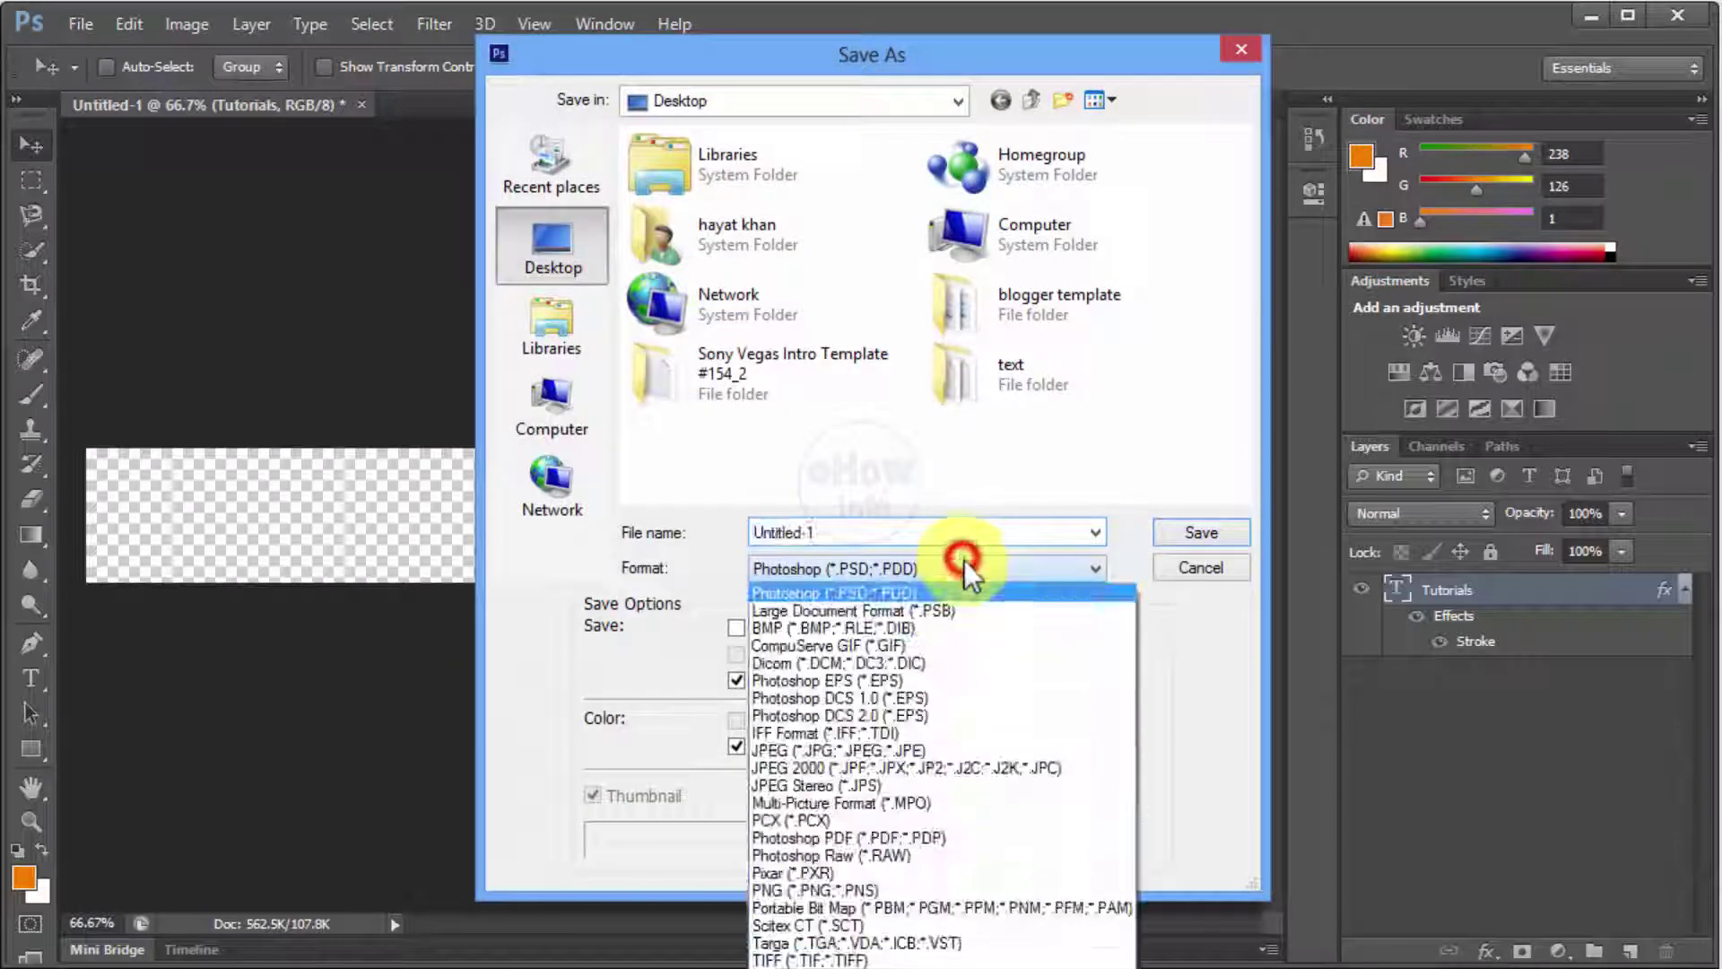
click(789, 890)
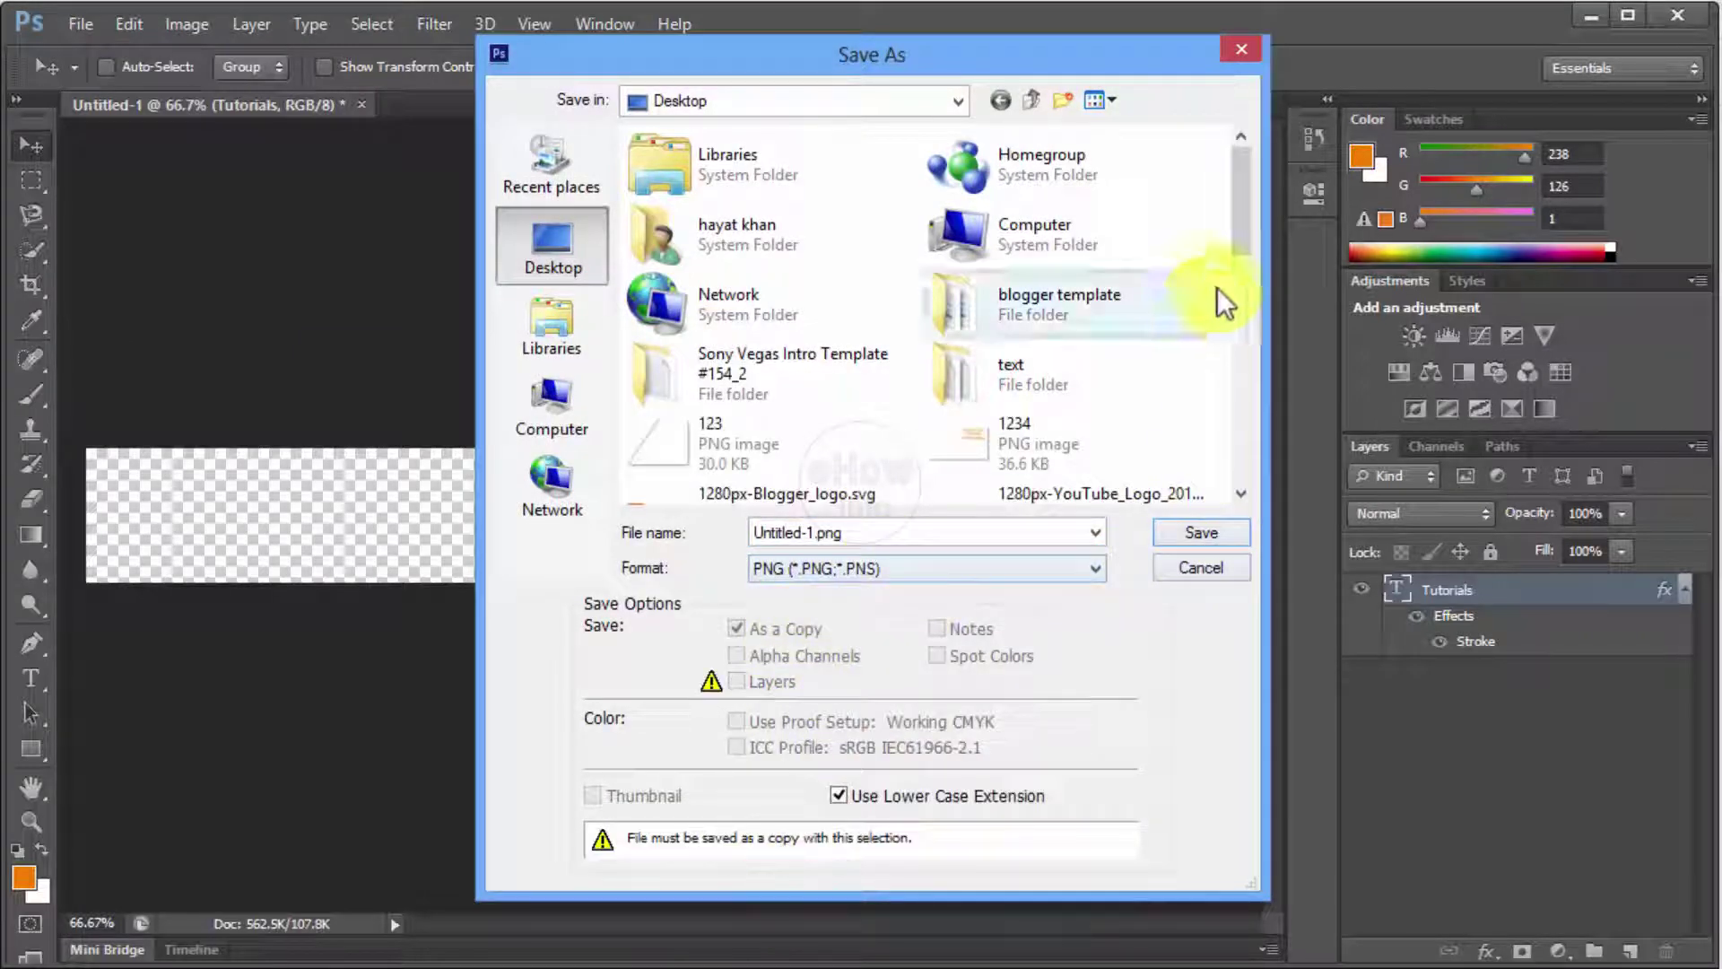
drag(1252, 217, 1231, 180)
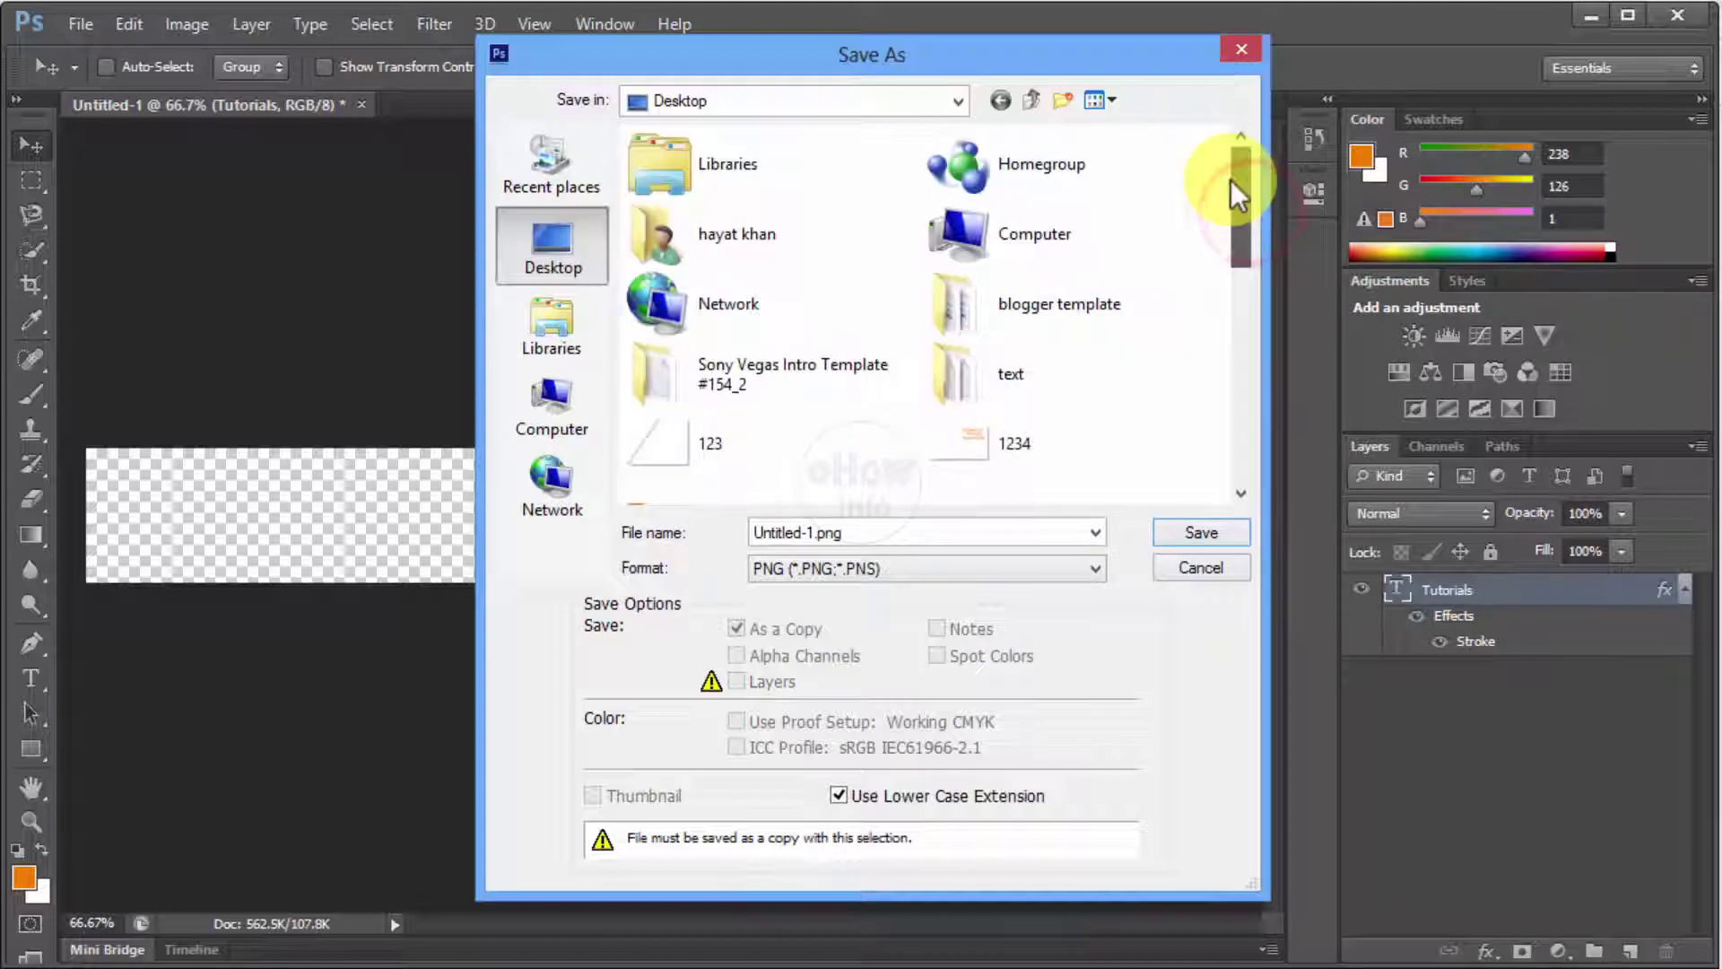
double_click(859, 533)
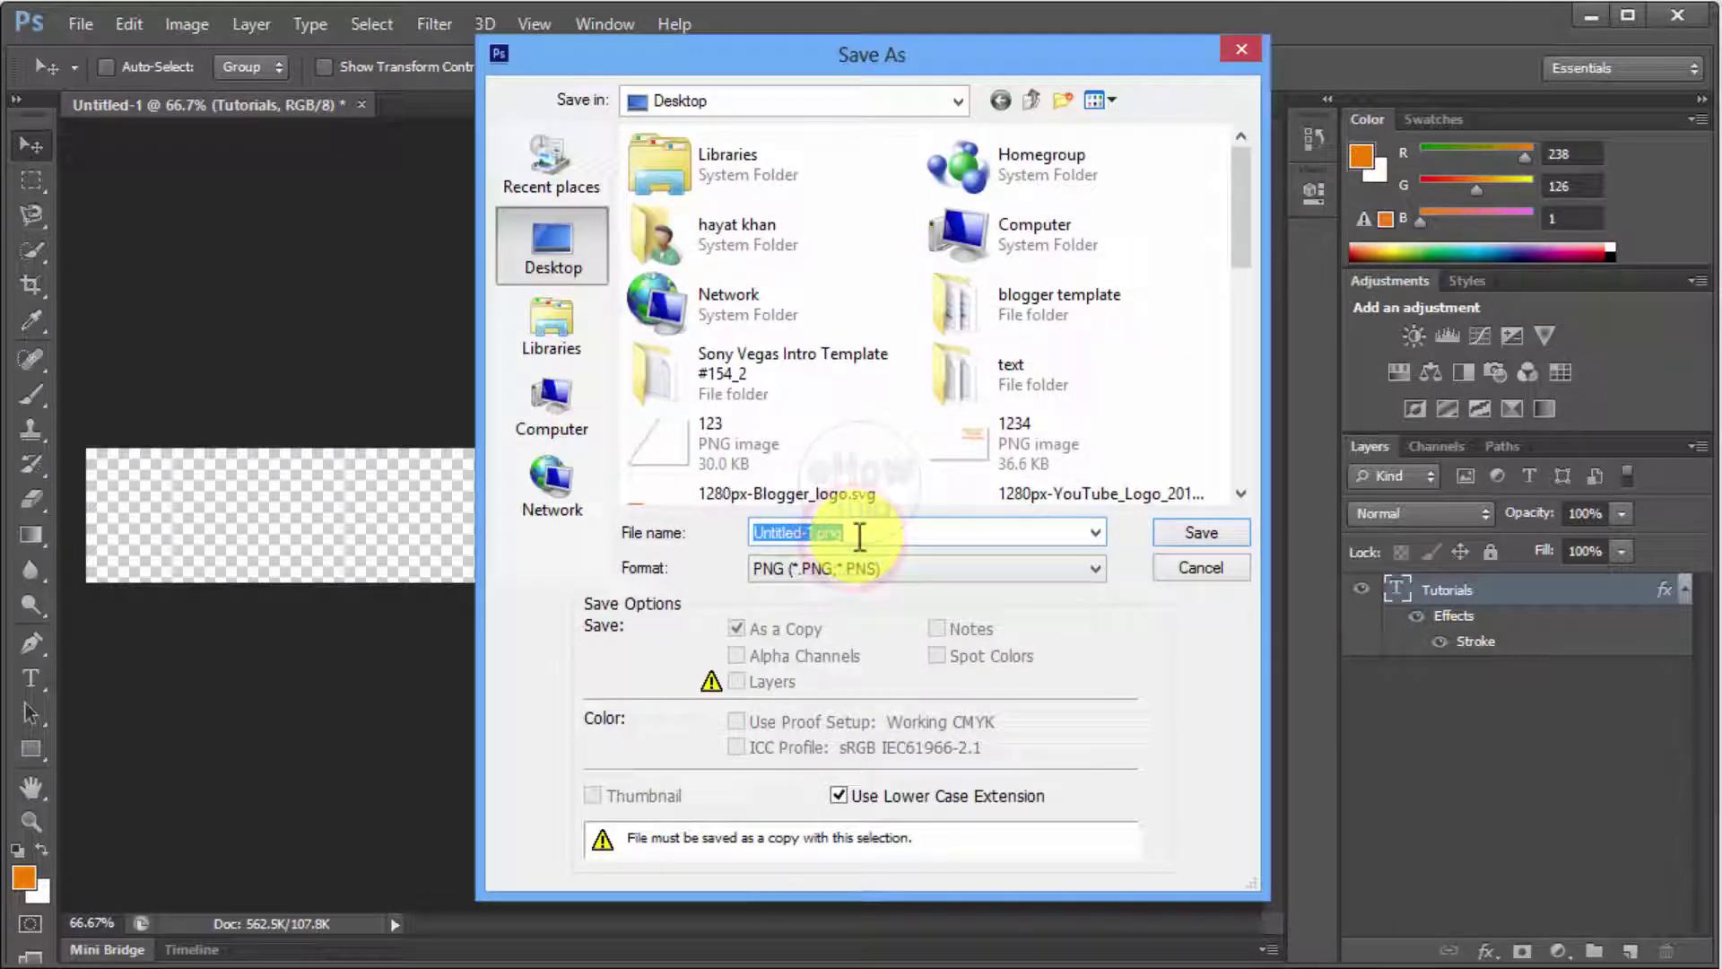
text(tut)
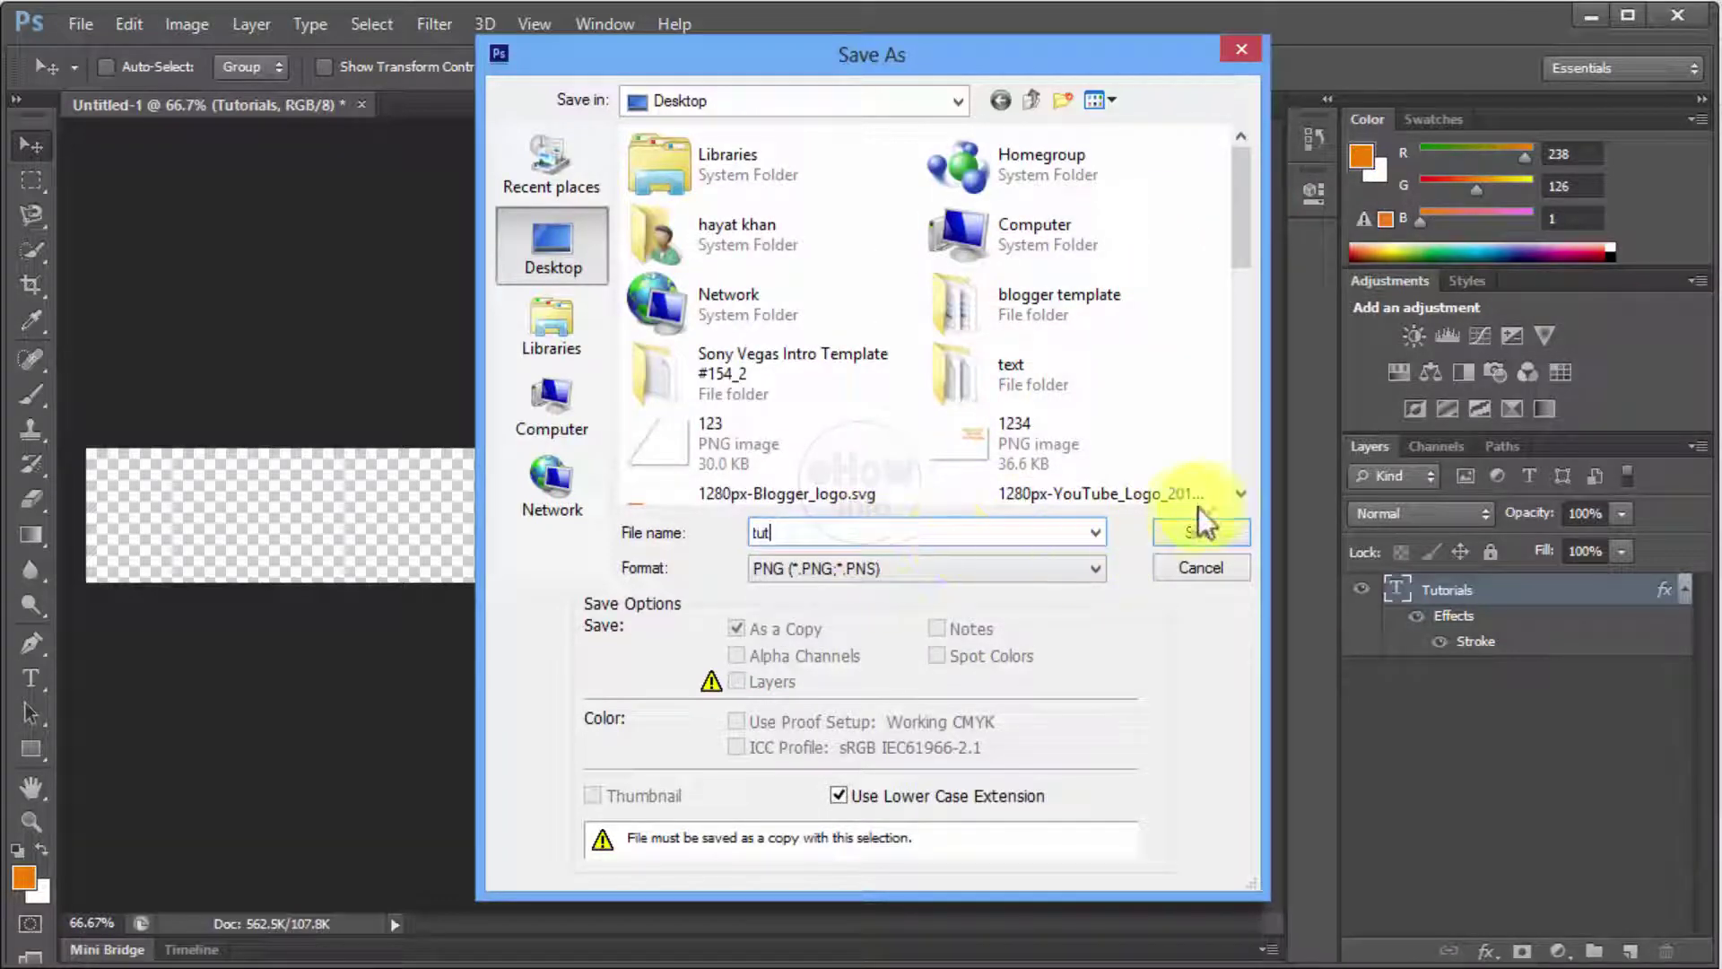
click(1218, 535)
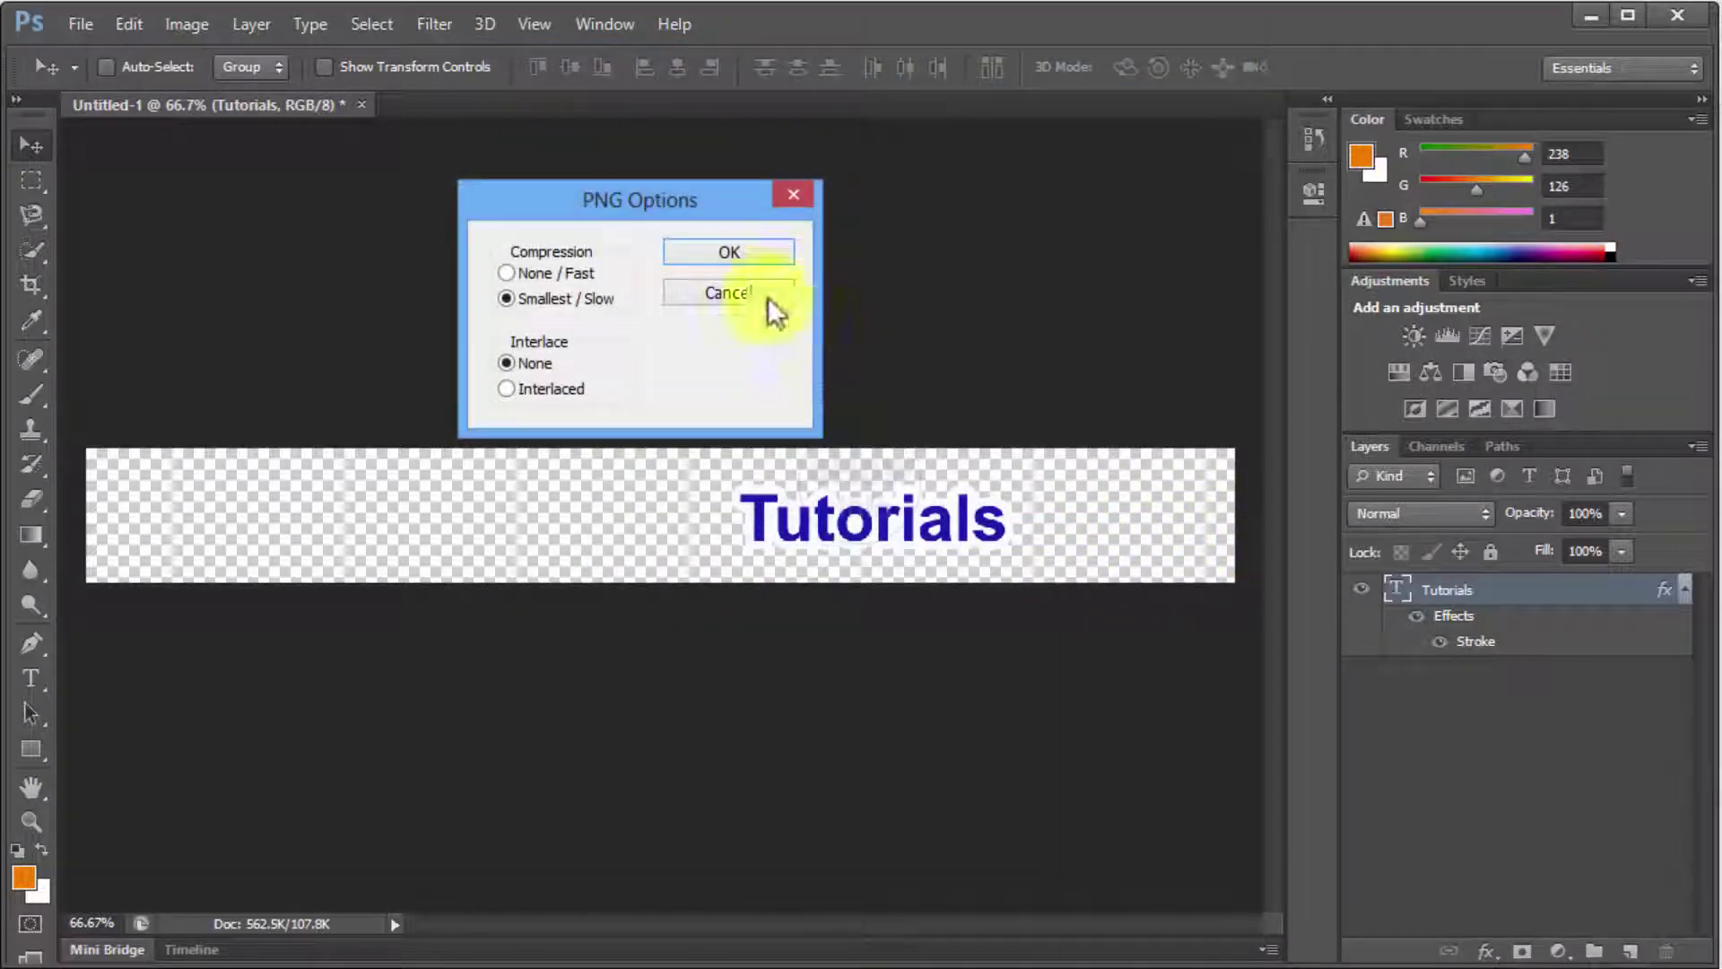
click(763, 254)
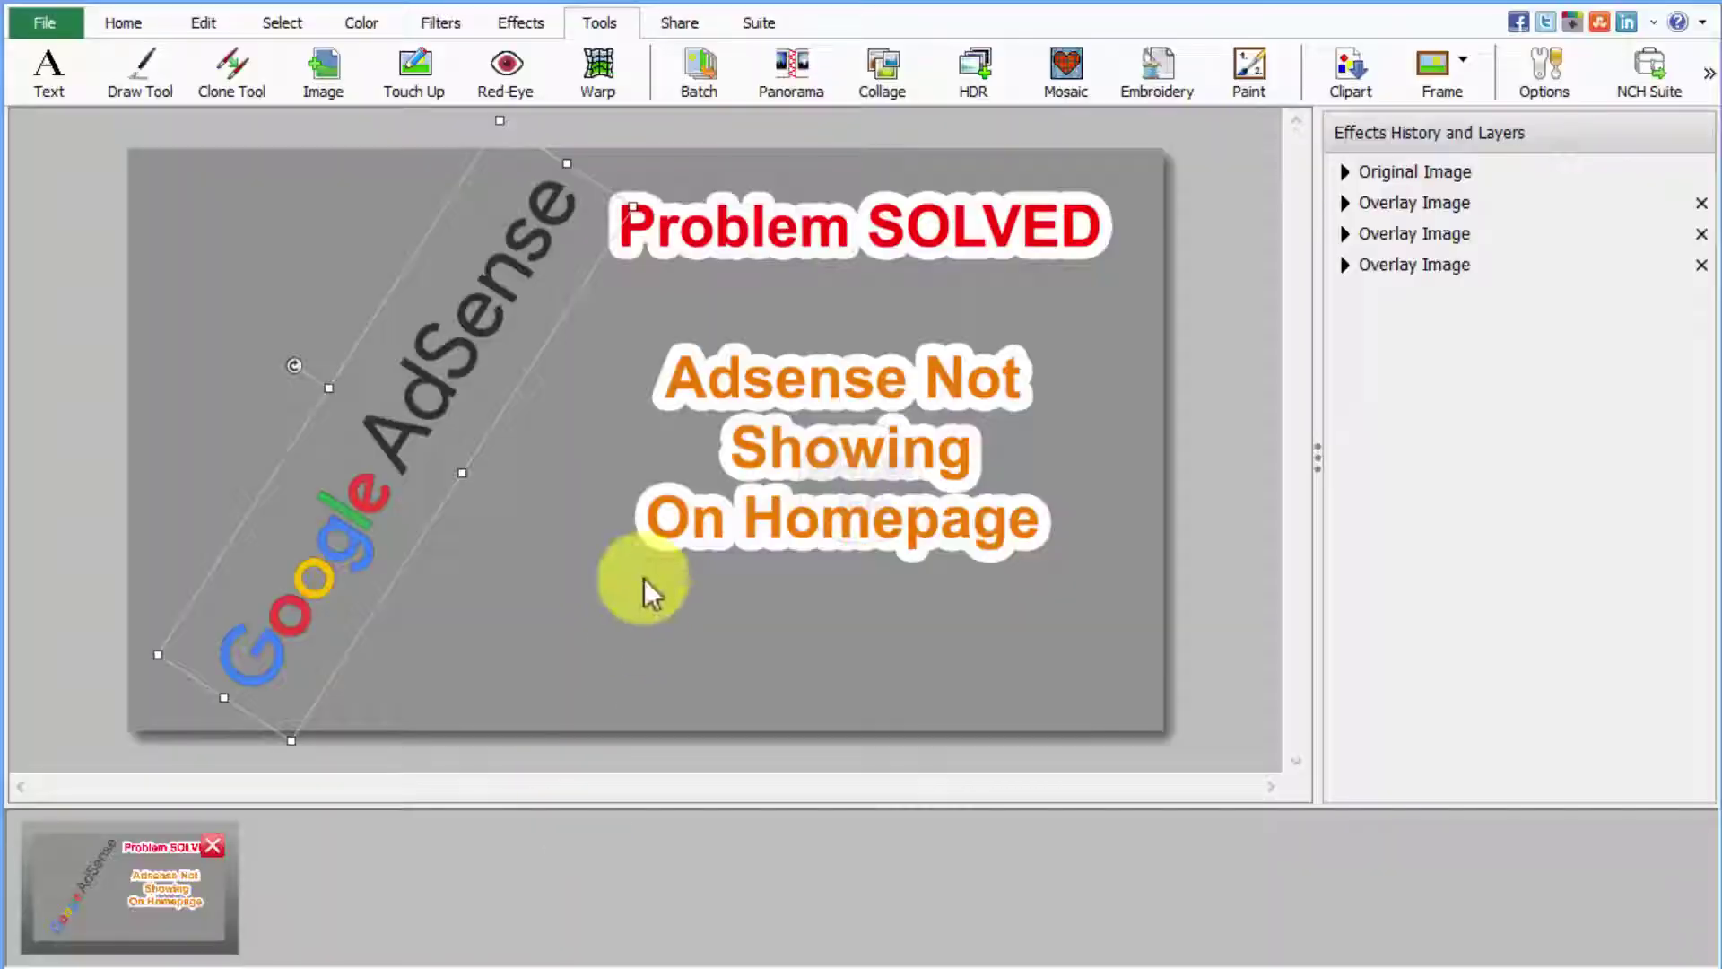
- Switch to the PhotoPad thumbnail project and overlay the tut PNG from the Desktop onto it
click(335, 79)
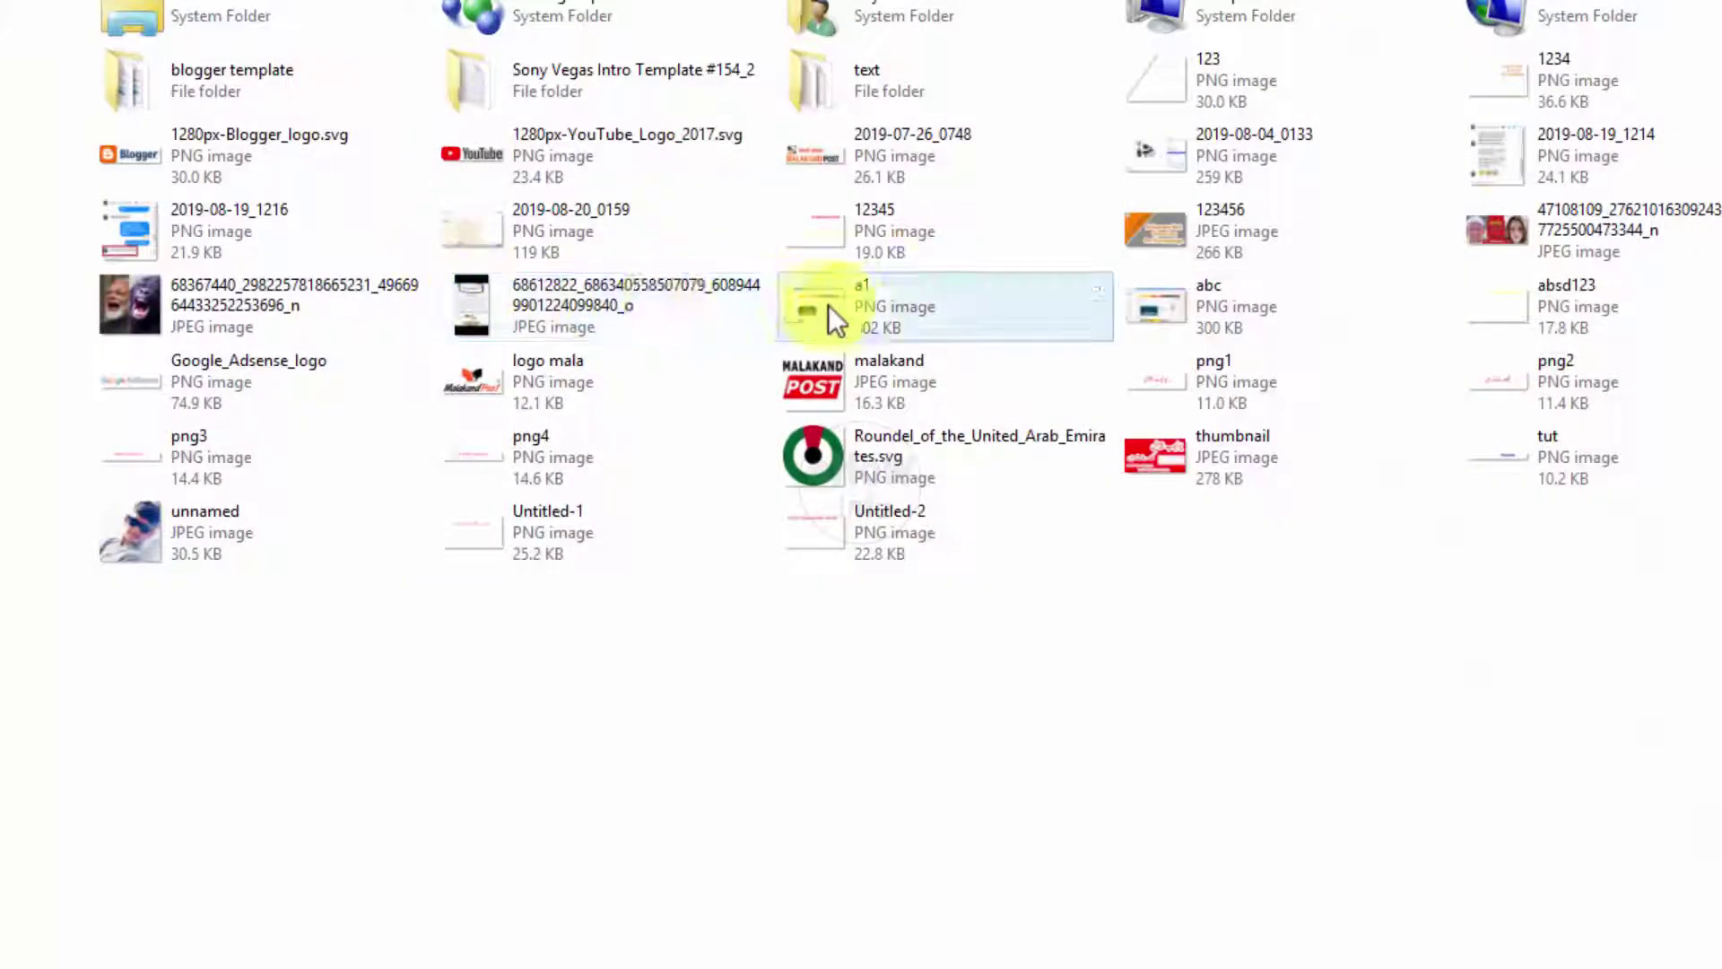
click(863, 305)
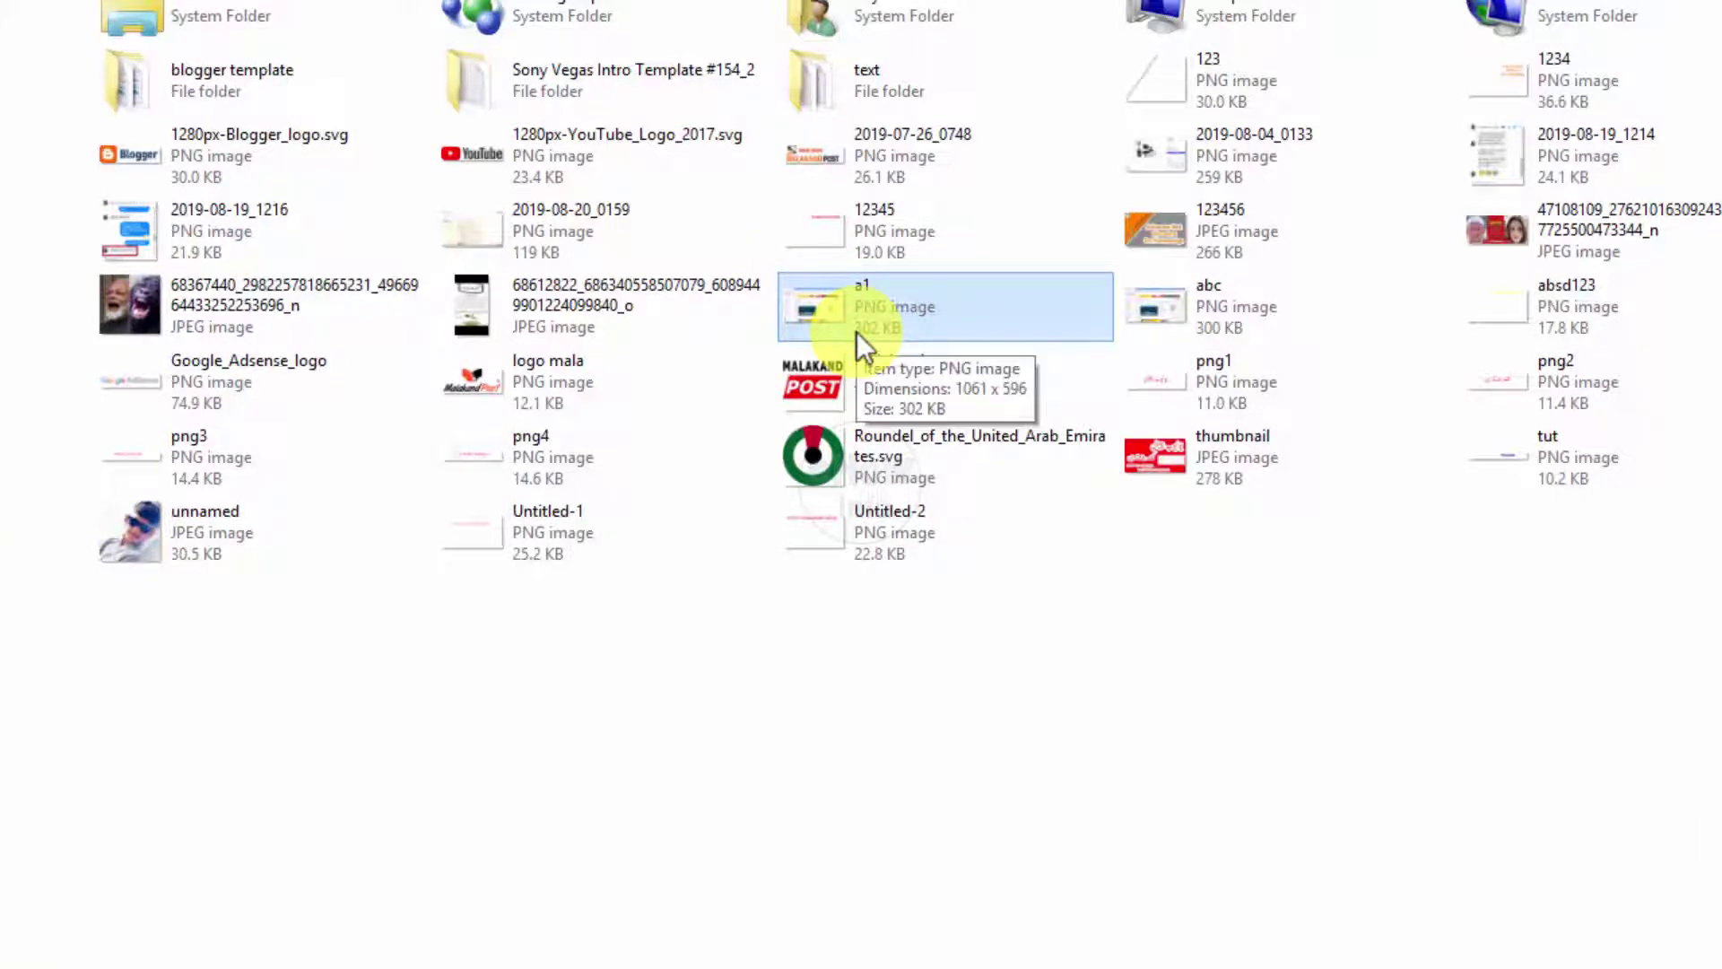
key(Down)
key(Down)
key(Right)
key(Right)
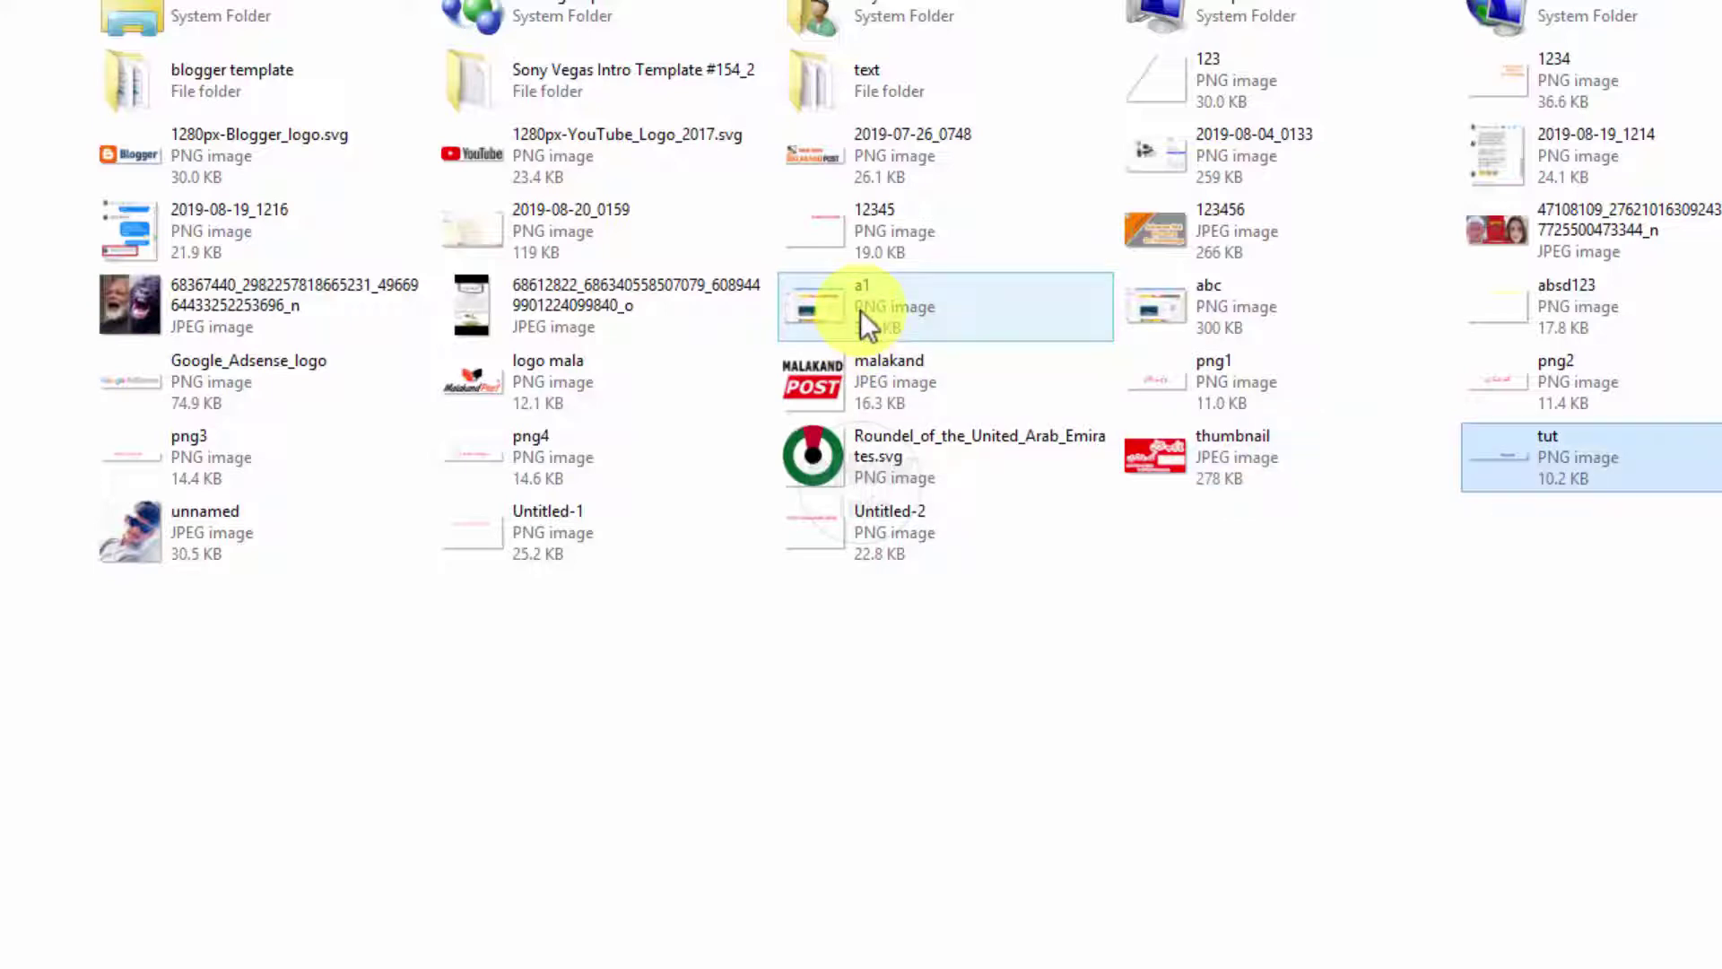
double_click(1505, 464)
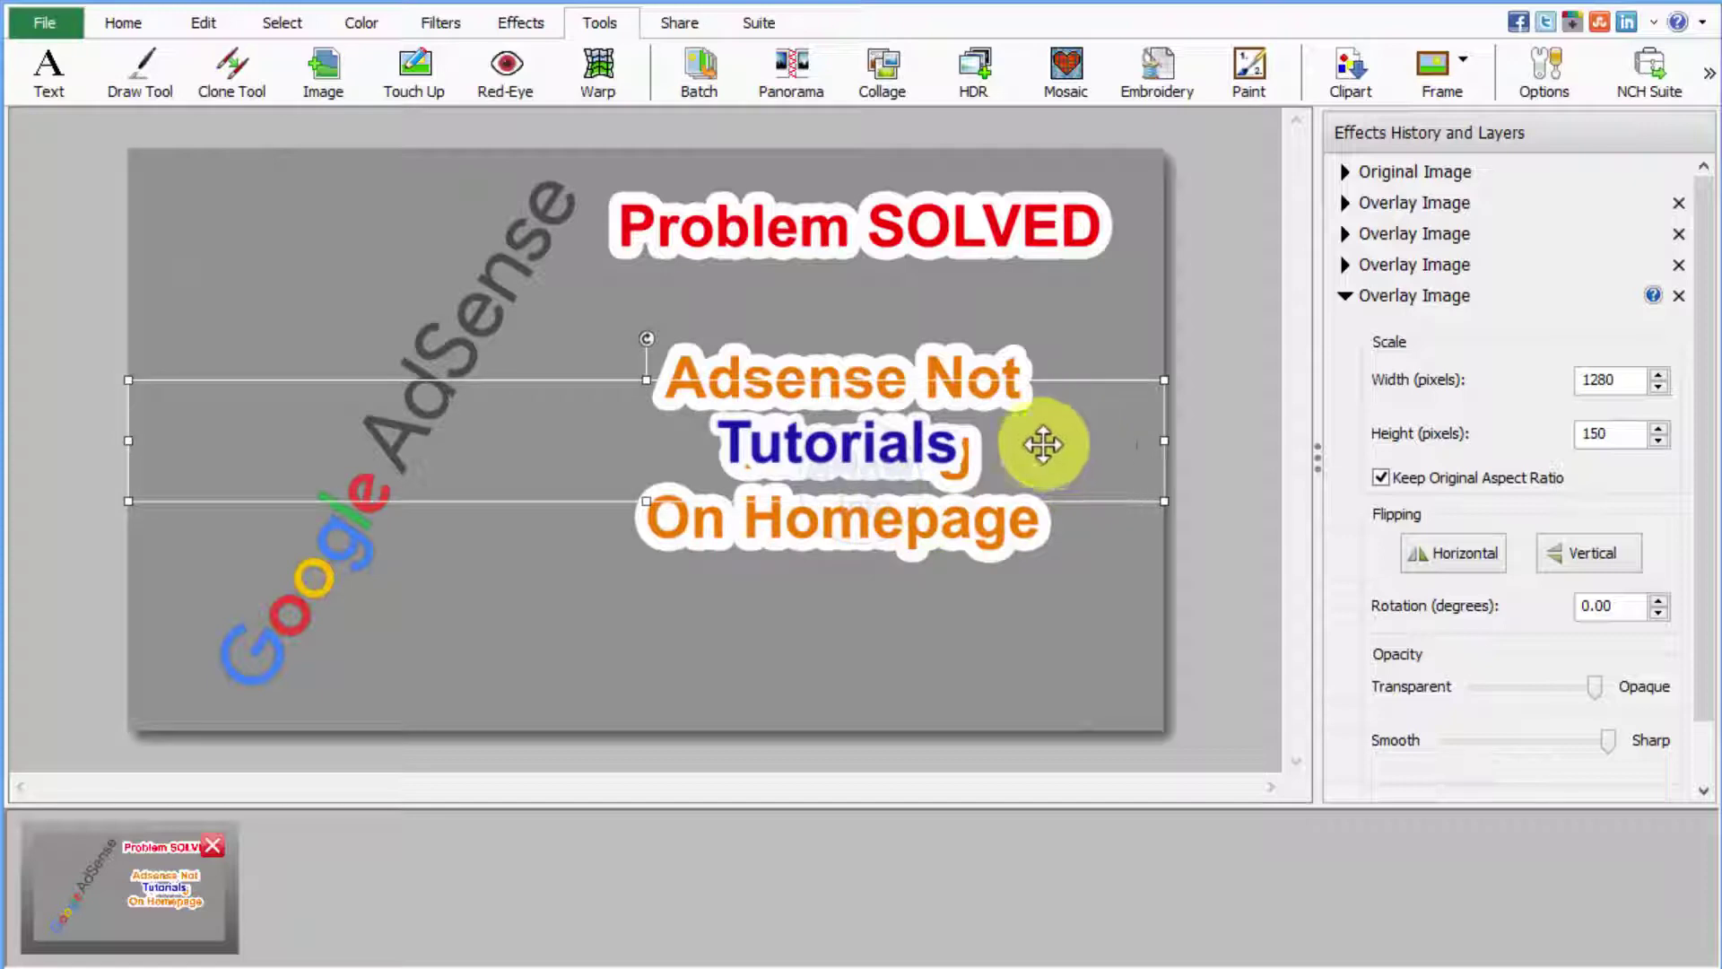
- Move the "Tutorials" overlay below the "On Homepage" line and enlarge it proportionally to about 1657 × 194 pixels
drag(1044, 465, 1028, 661)
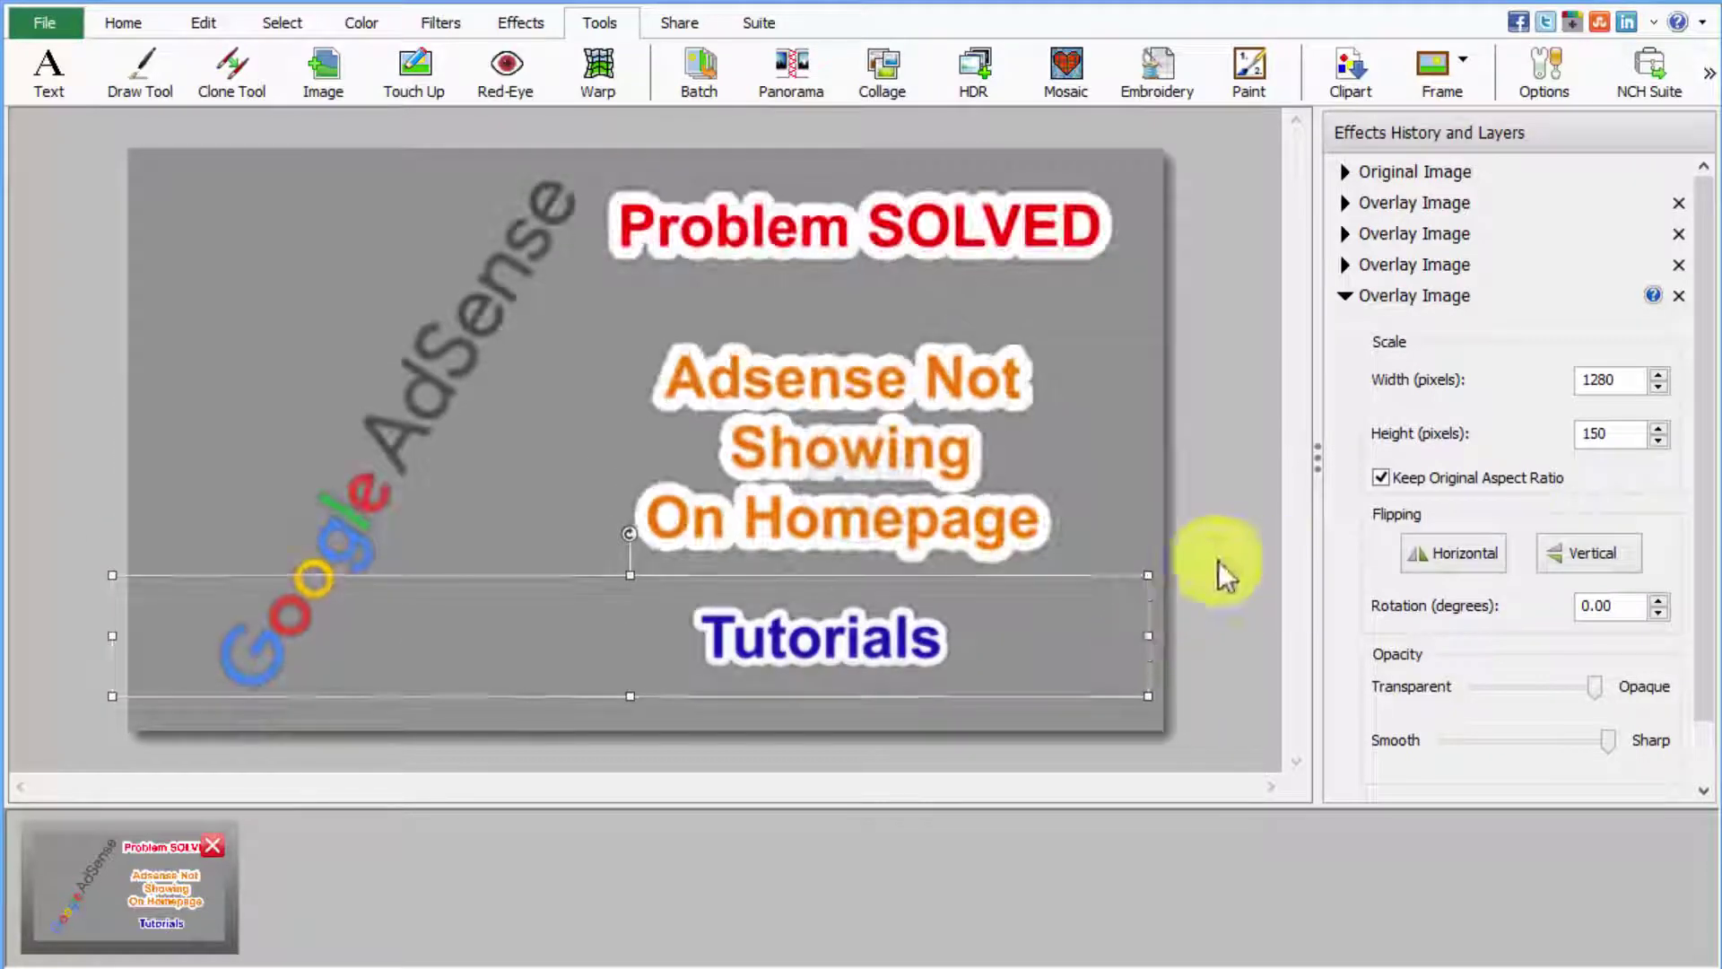
drag(1154, 576, 1224, 510)
drag(1103, 626, 923, 627)
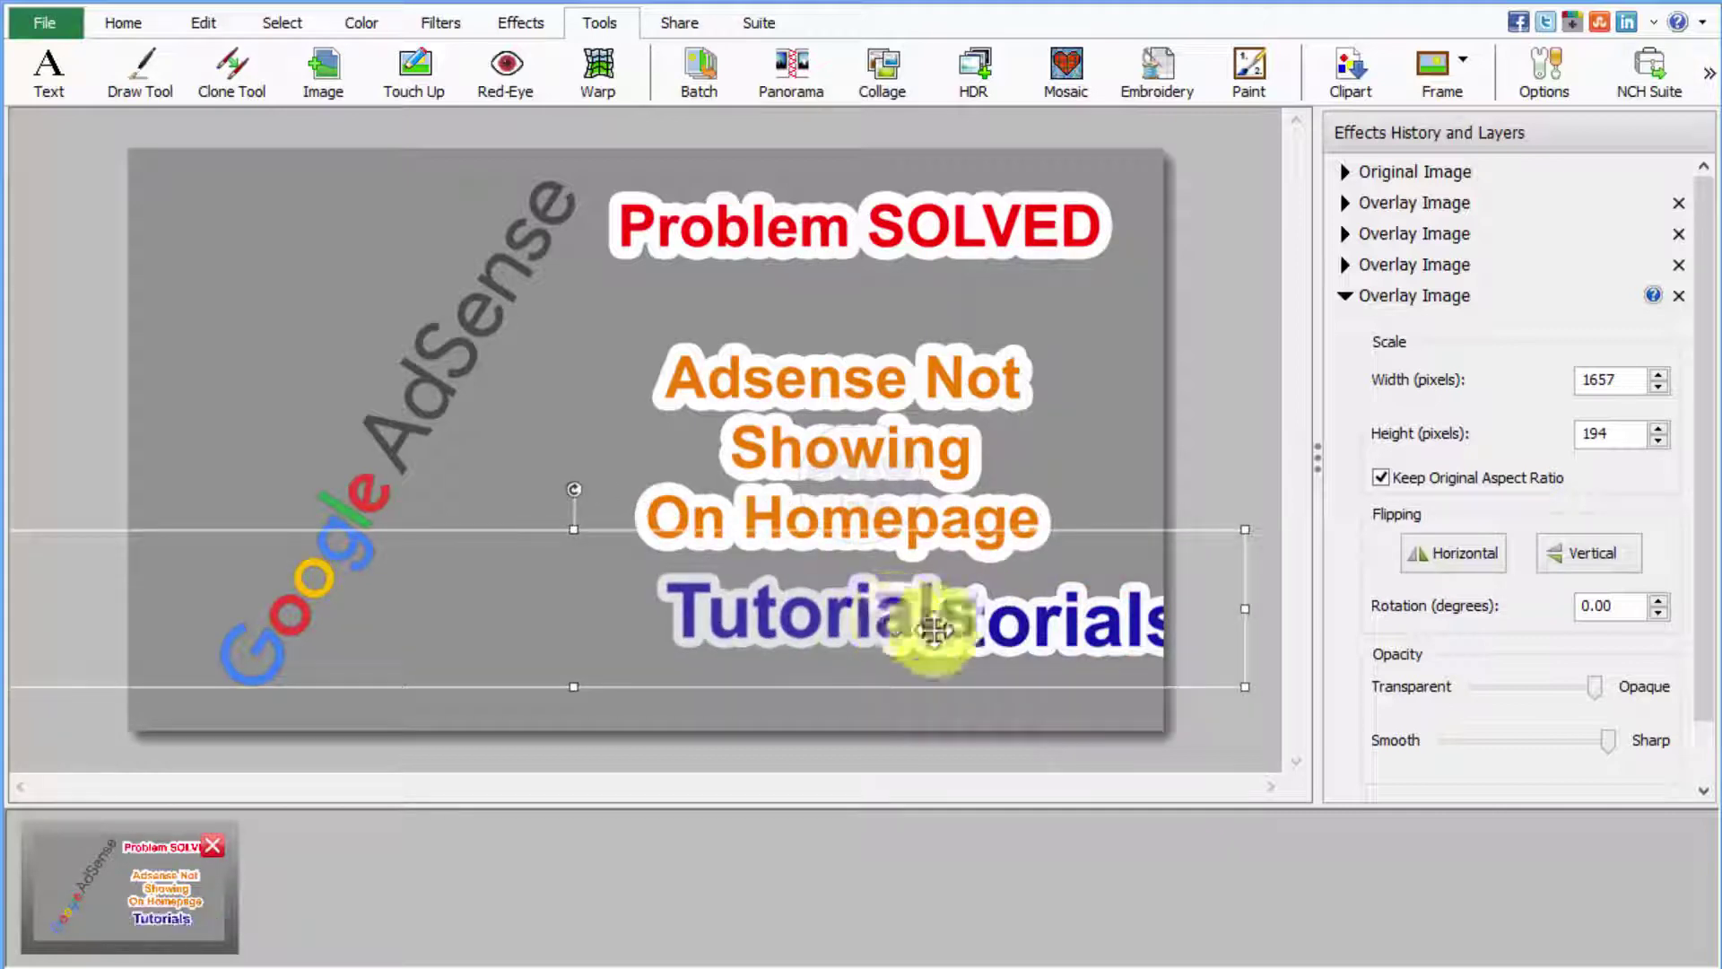
click(1121, 711)
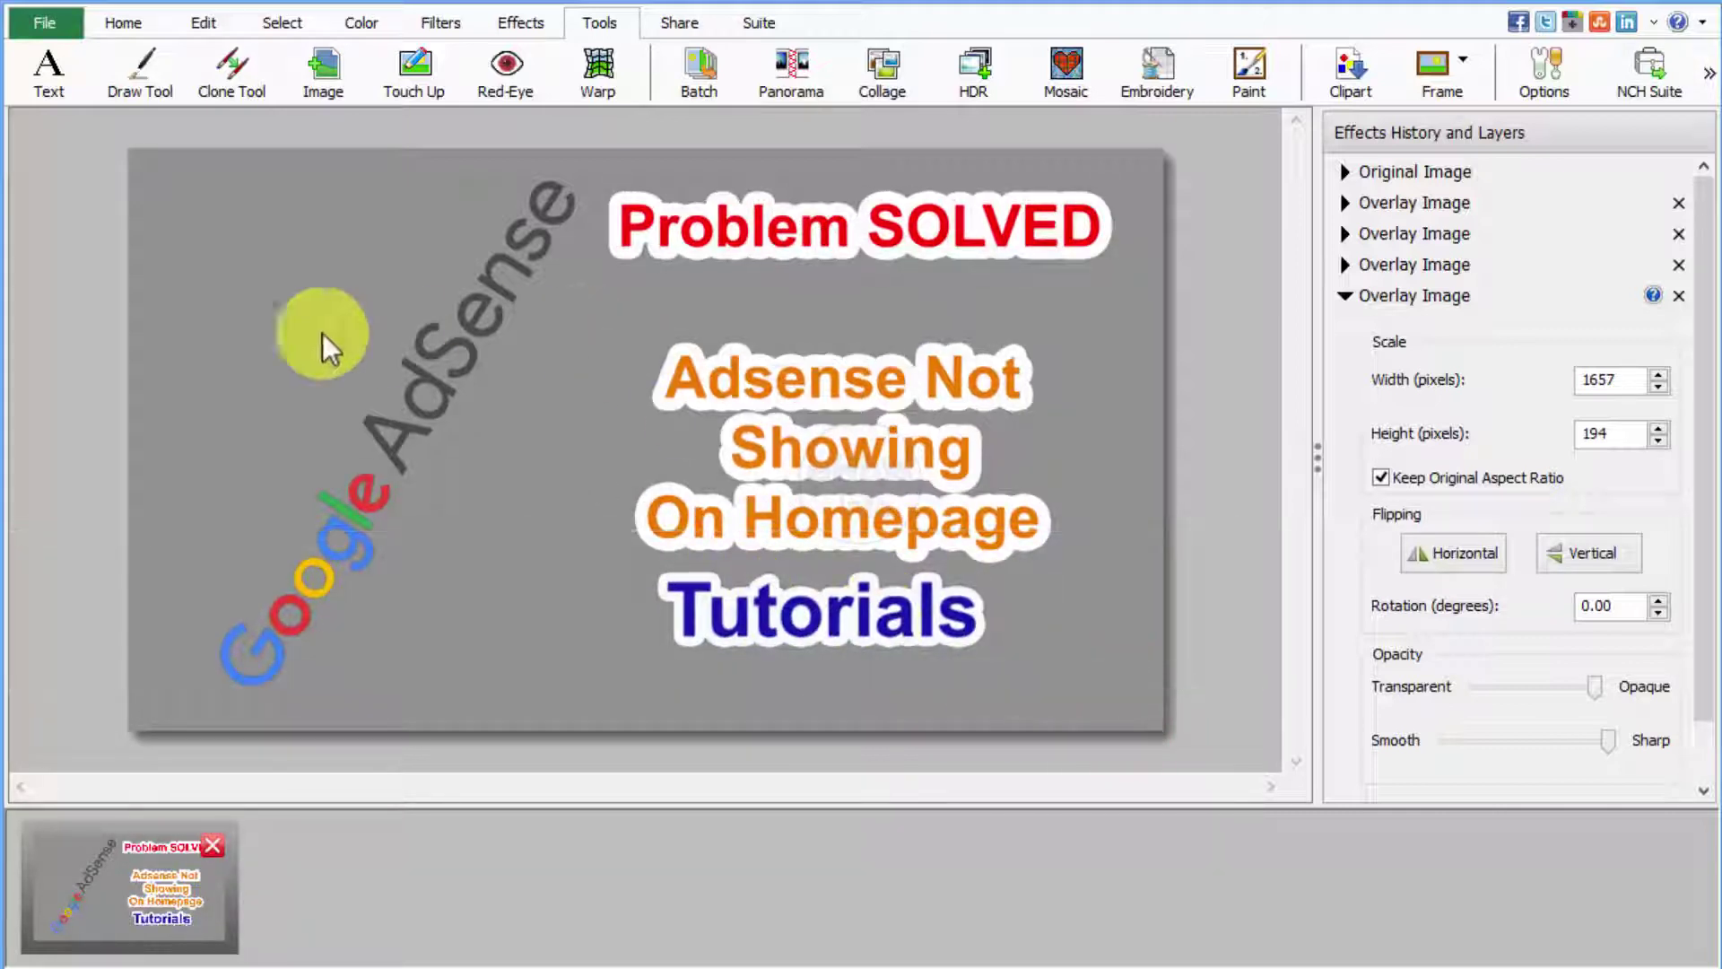
click(25, 310)
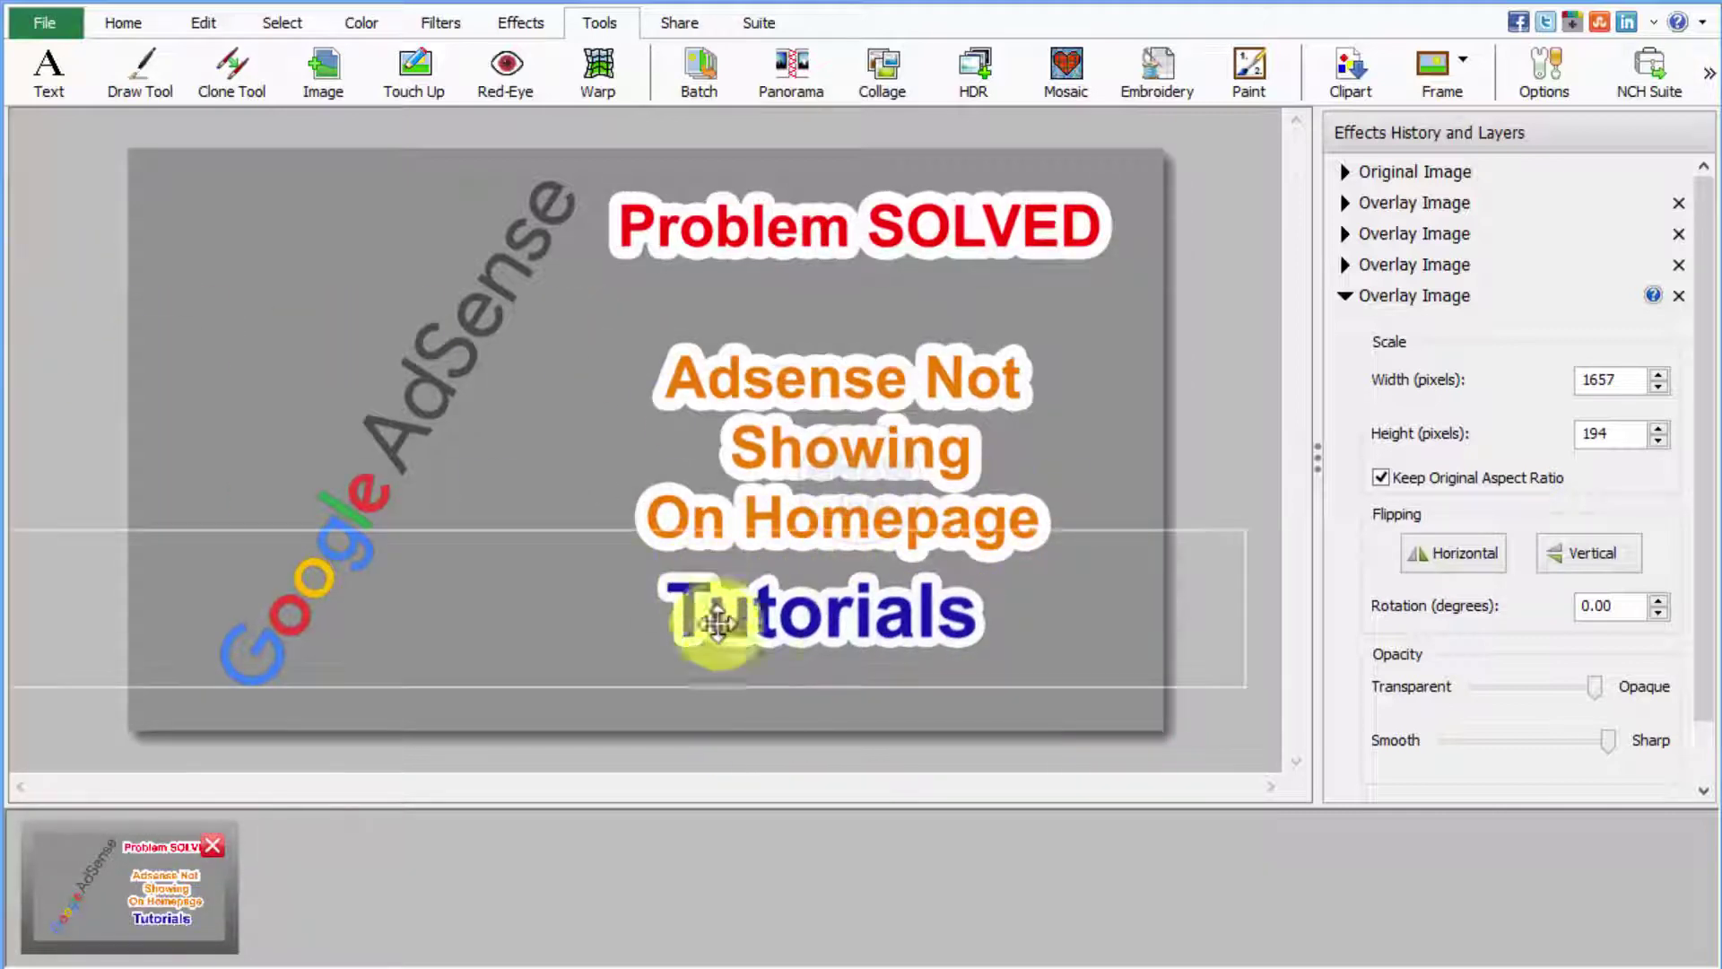
- Review the file formats offered for saving the thumbnail as an image, and leave without saving
click(26, 23)
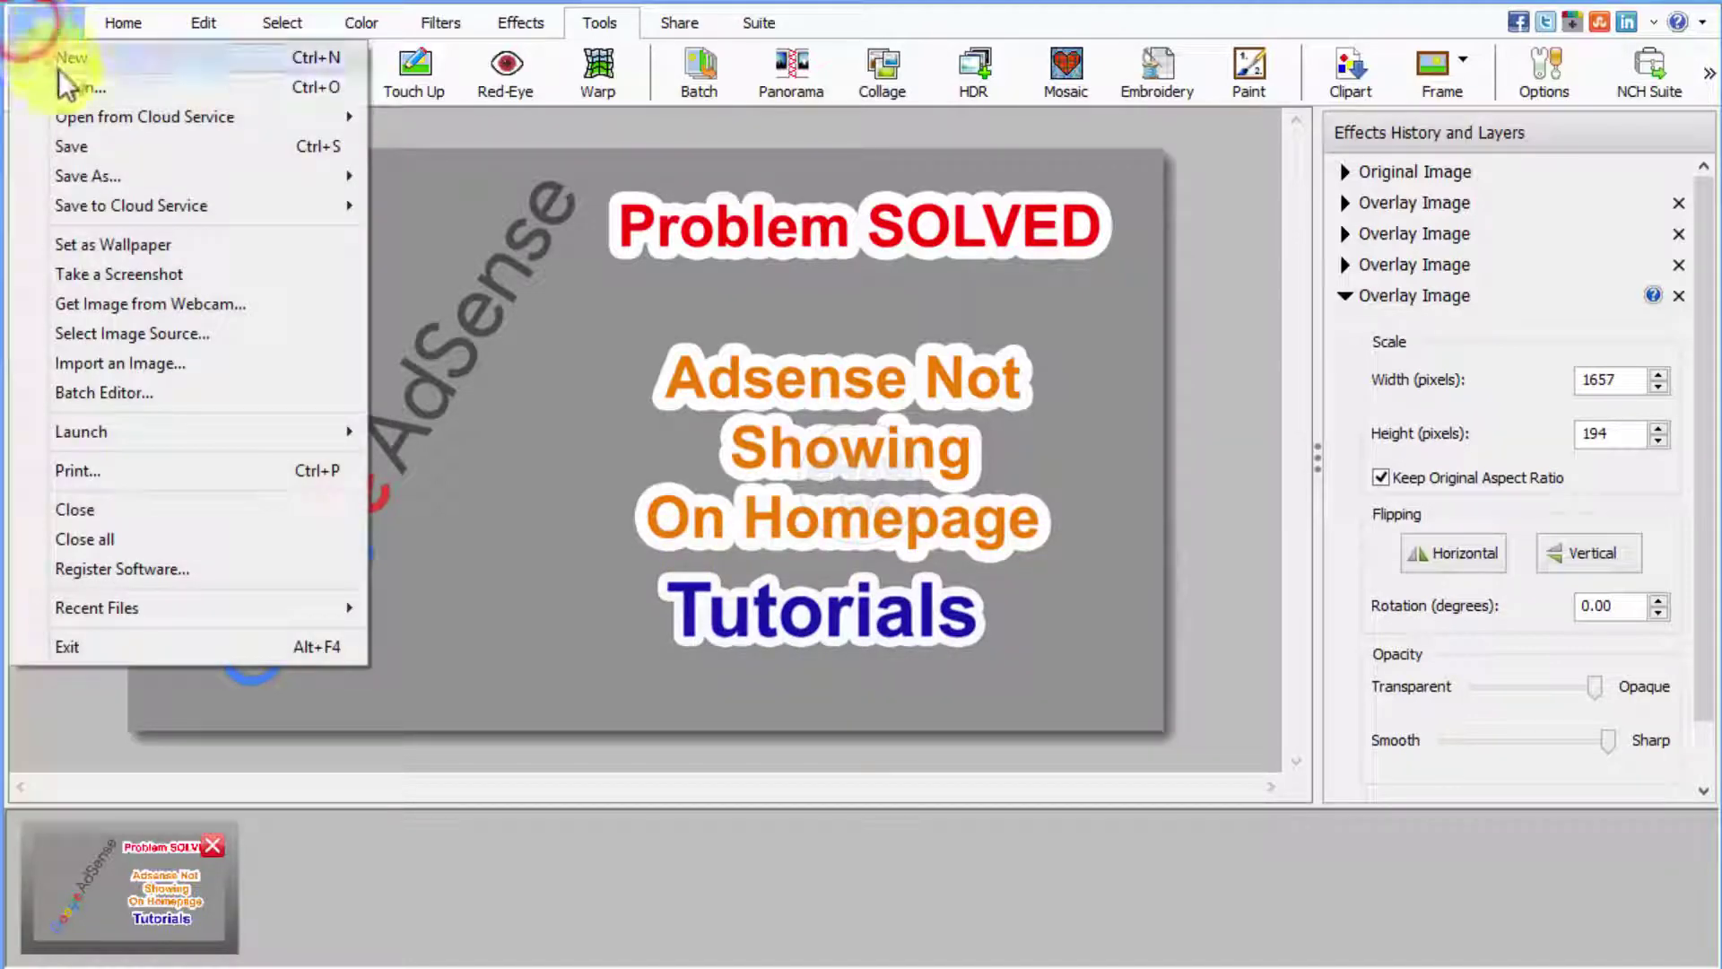
mouse_move(100, 190)
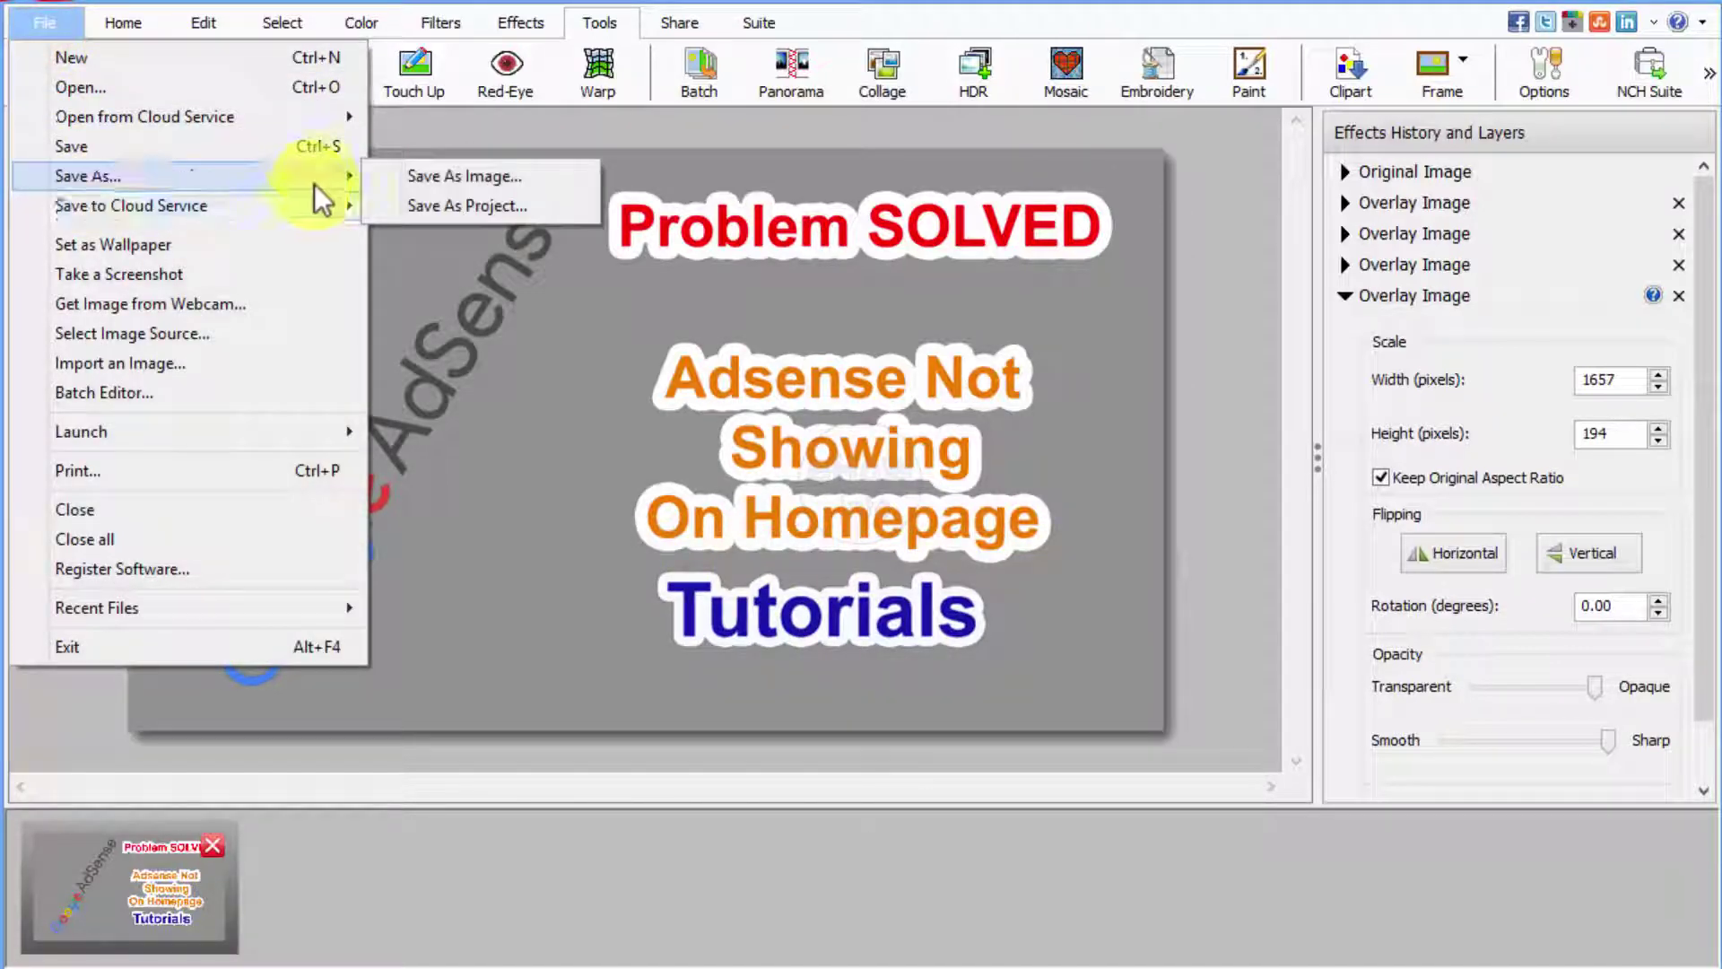
click(404, 180)
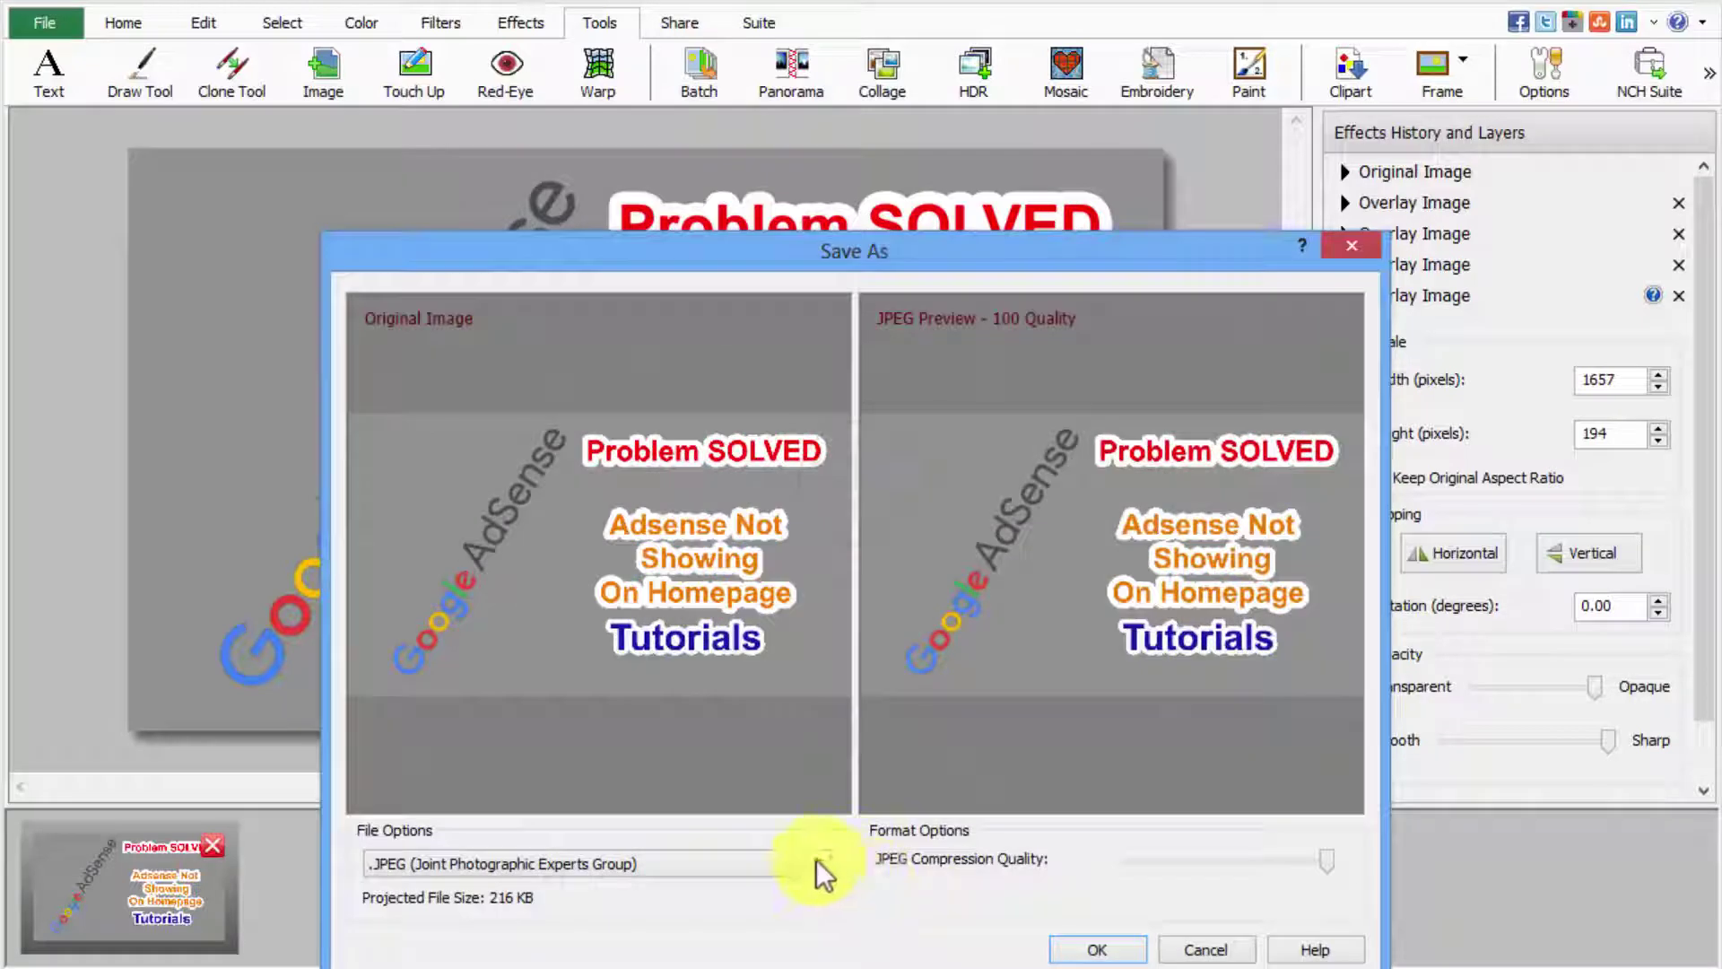
click(818, 856)
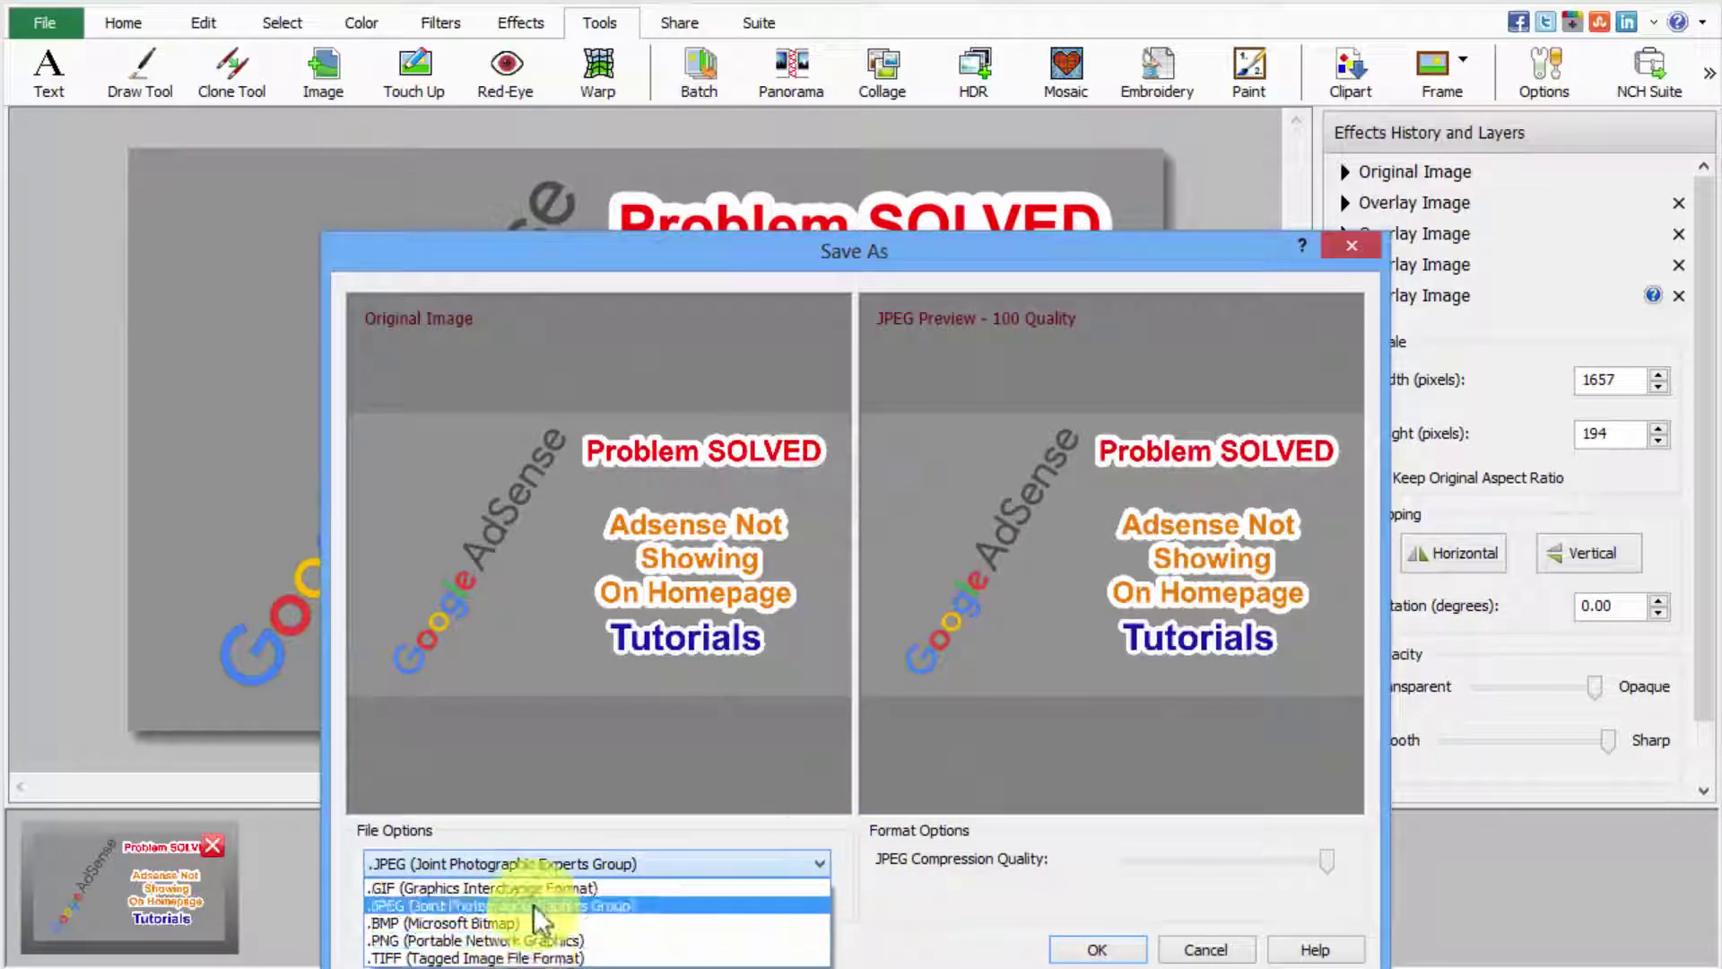
click(1207, 952)
click(1207, 950)
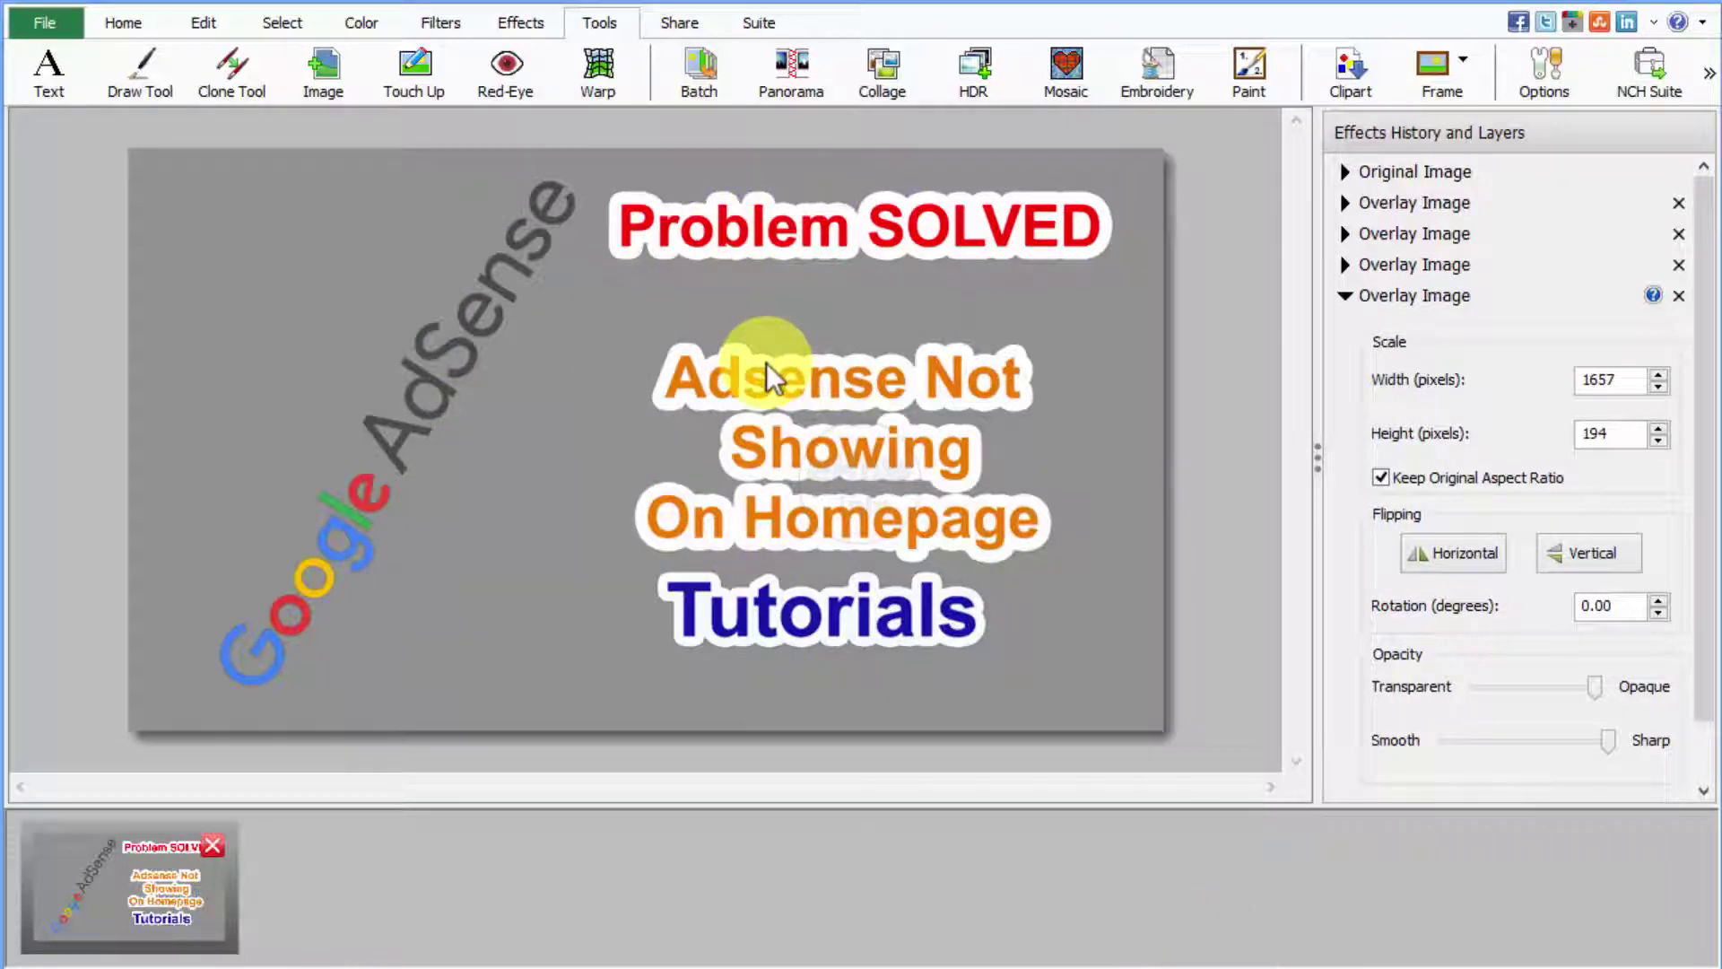
- Shift the "Tutorials" overlay slightly to the right to centre it under the orange caption, and deselect it
click(924, 620)
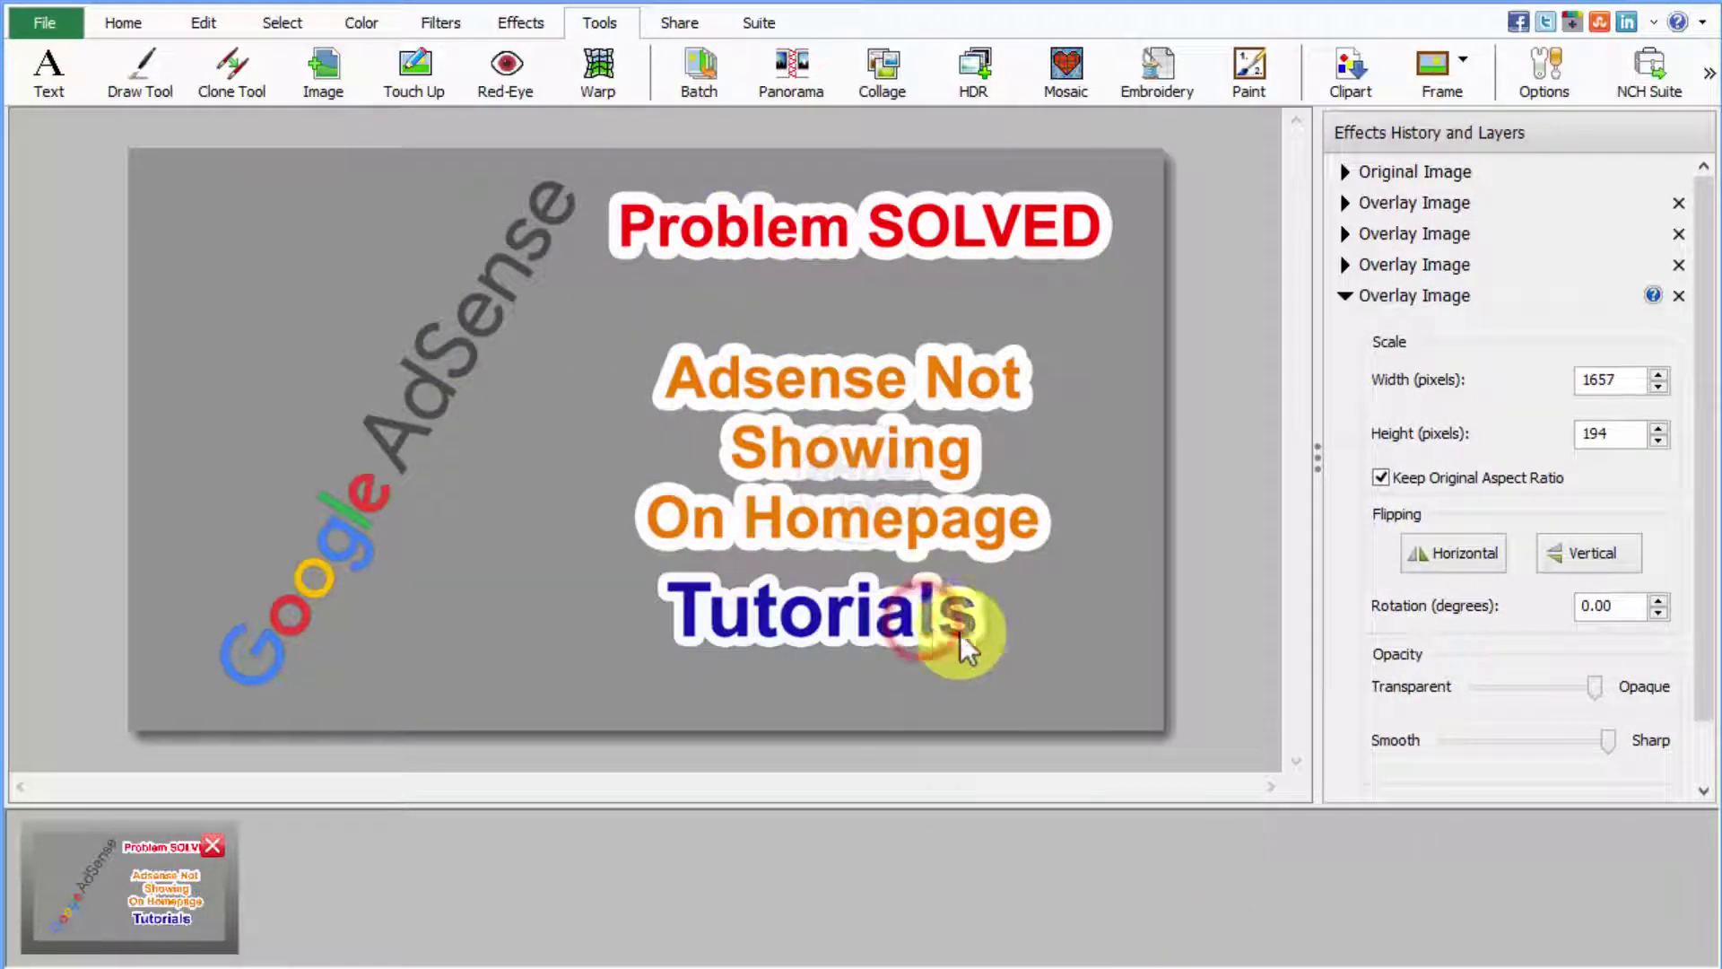
click(1433, 294)
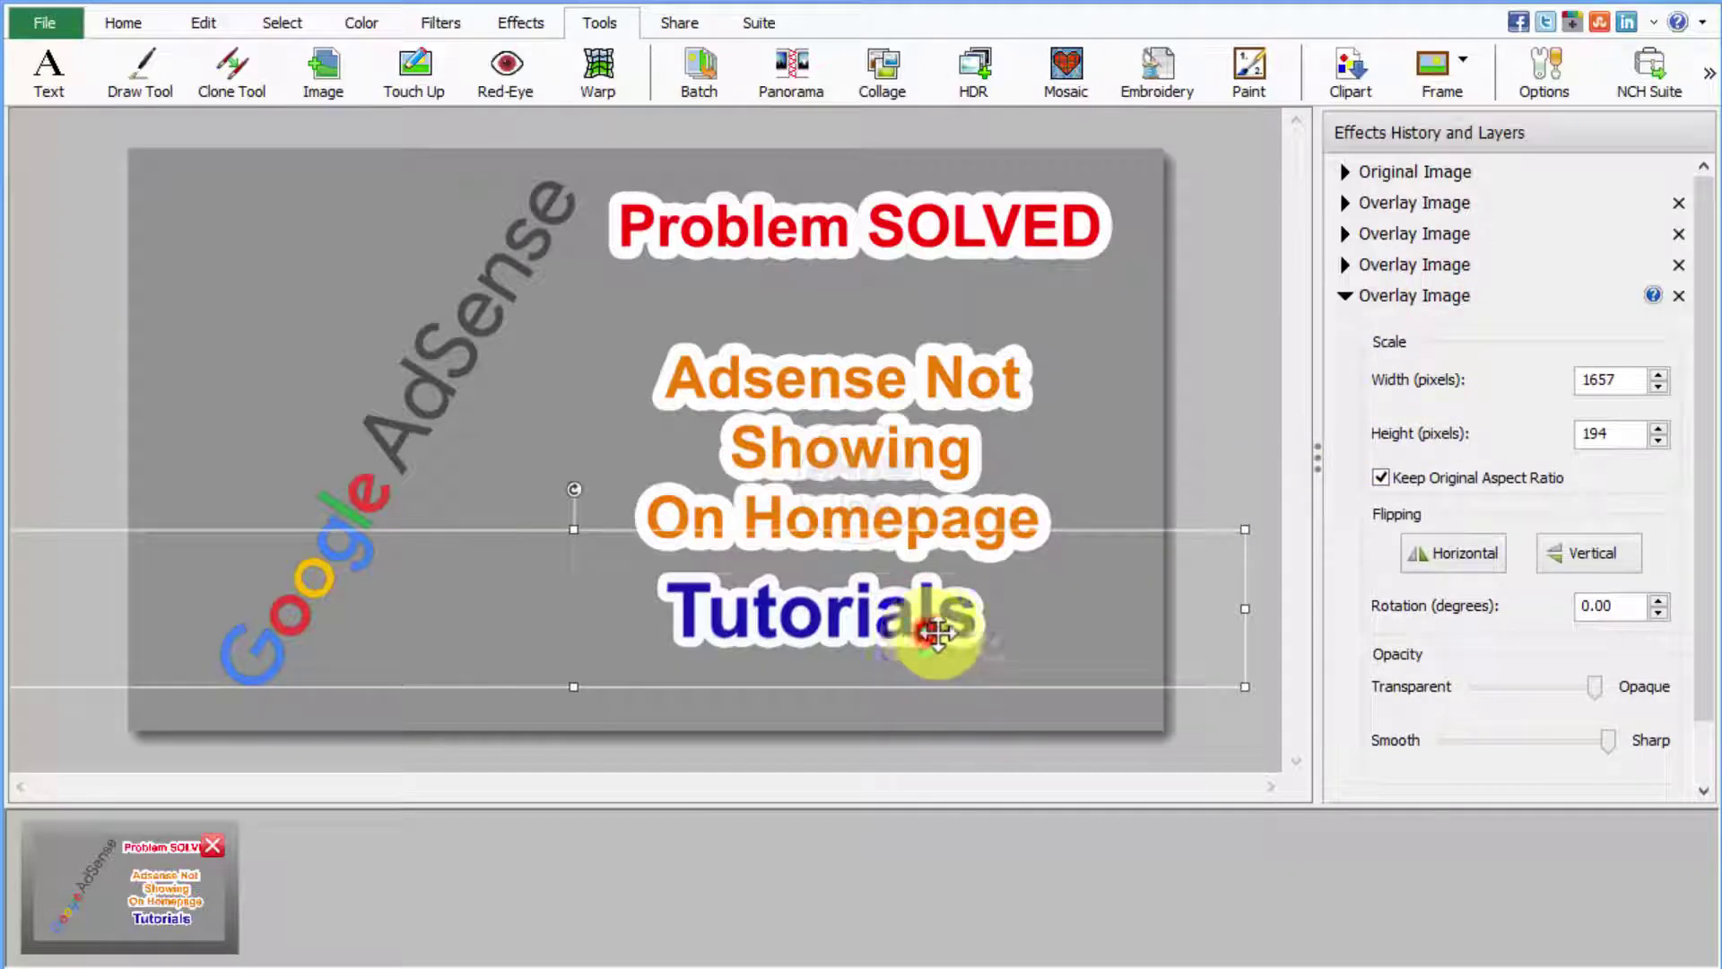
drag(937, 633, 971, 635)
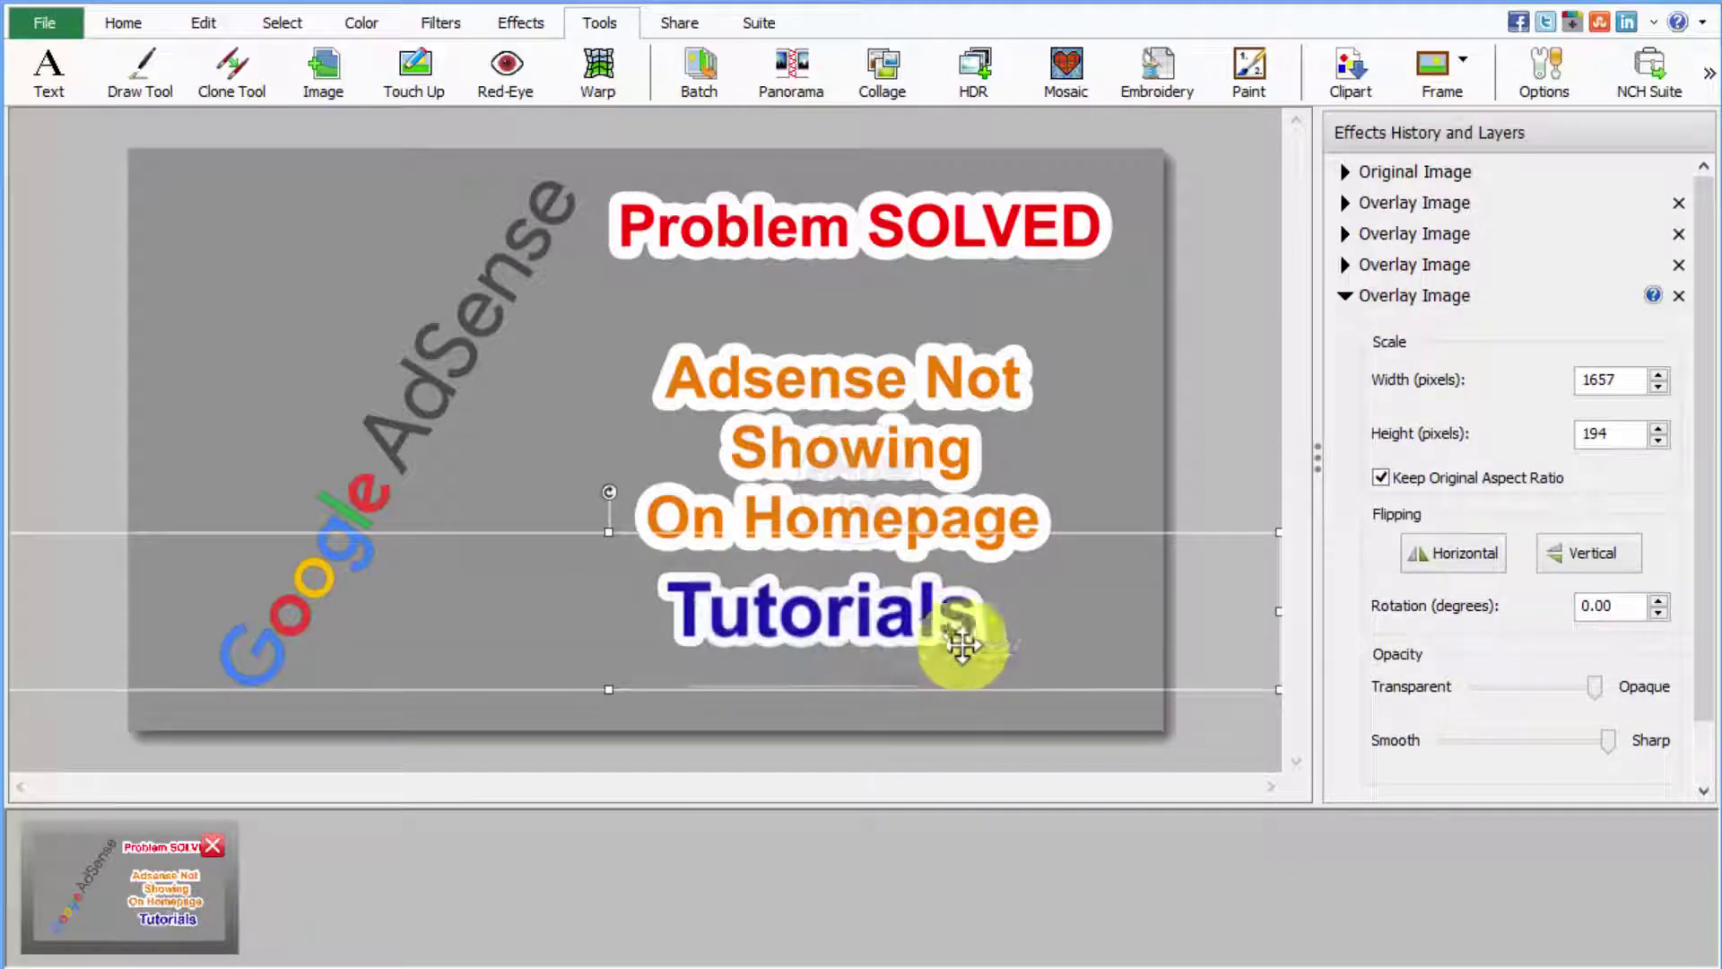
click(1202, 668)
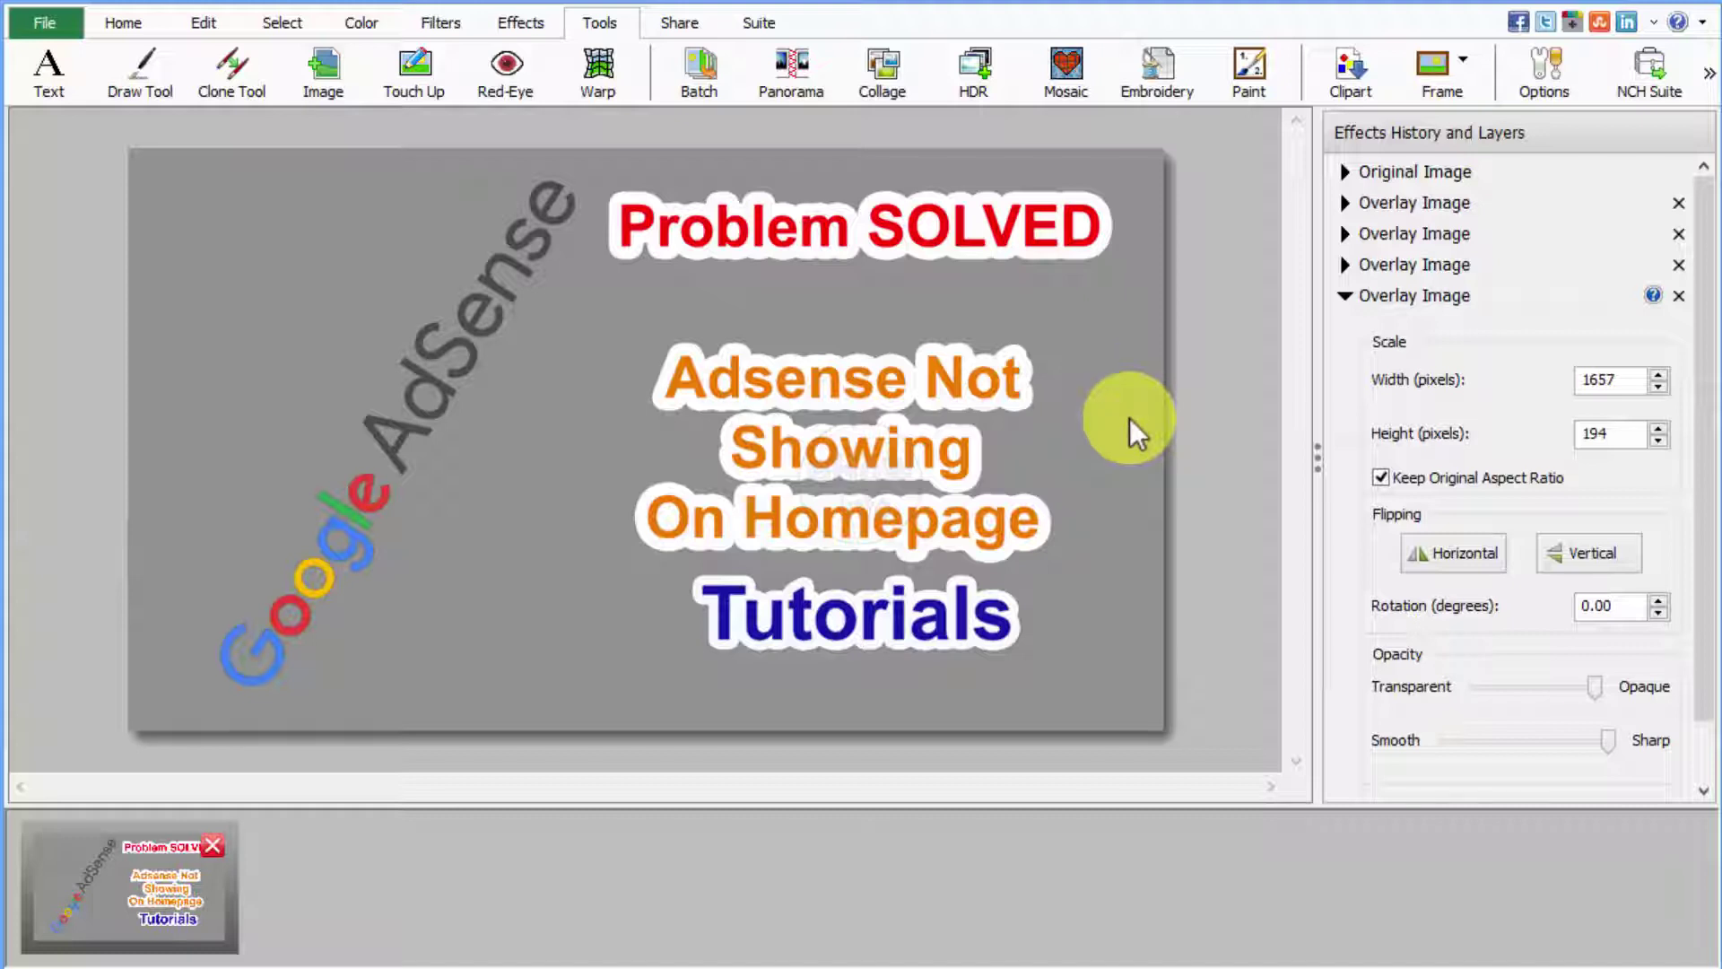